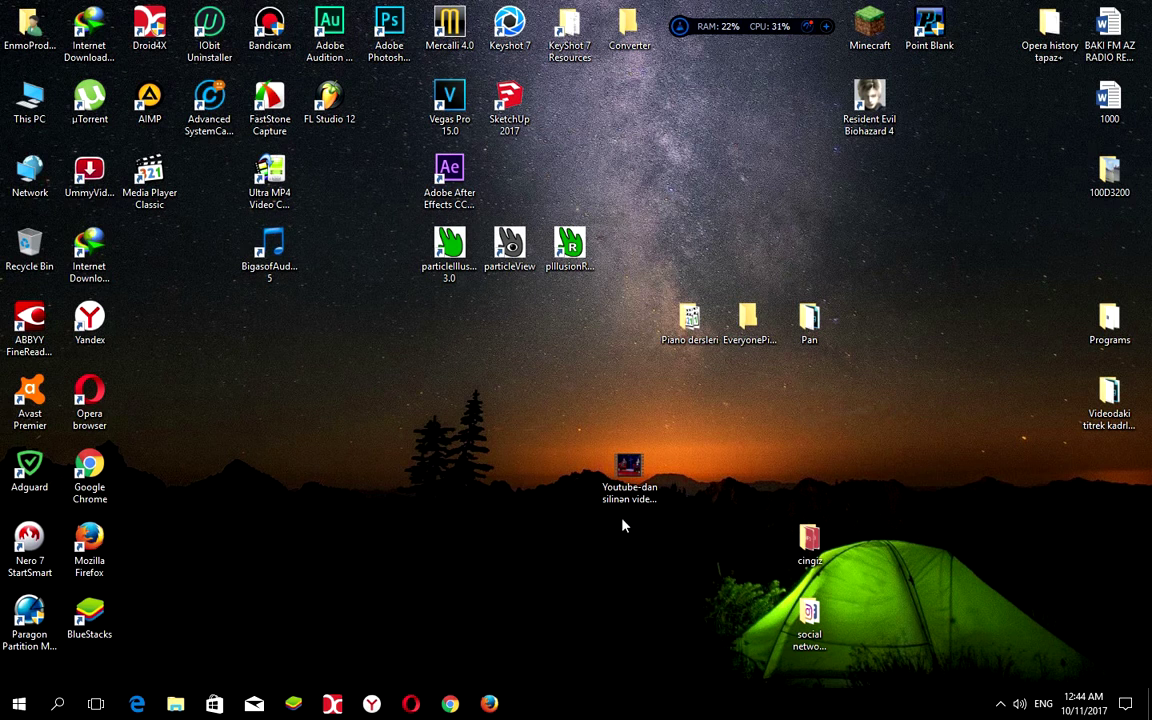
Open the Footages subfolder of the desktop folder "Videodaki titrek kadrlari sabitlesdirmek (proDAD Mercalli, Adobe After Effect, Magix Vegas)".
double_click(1112, 400)
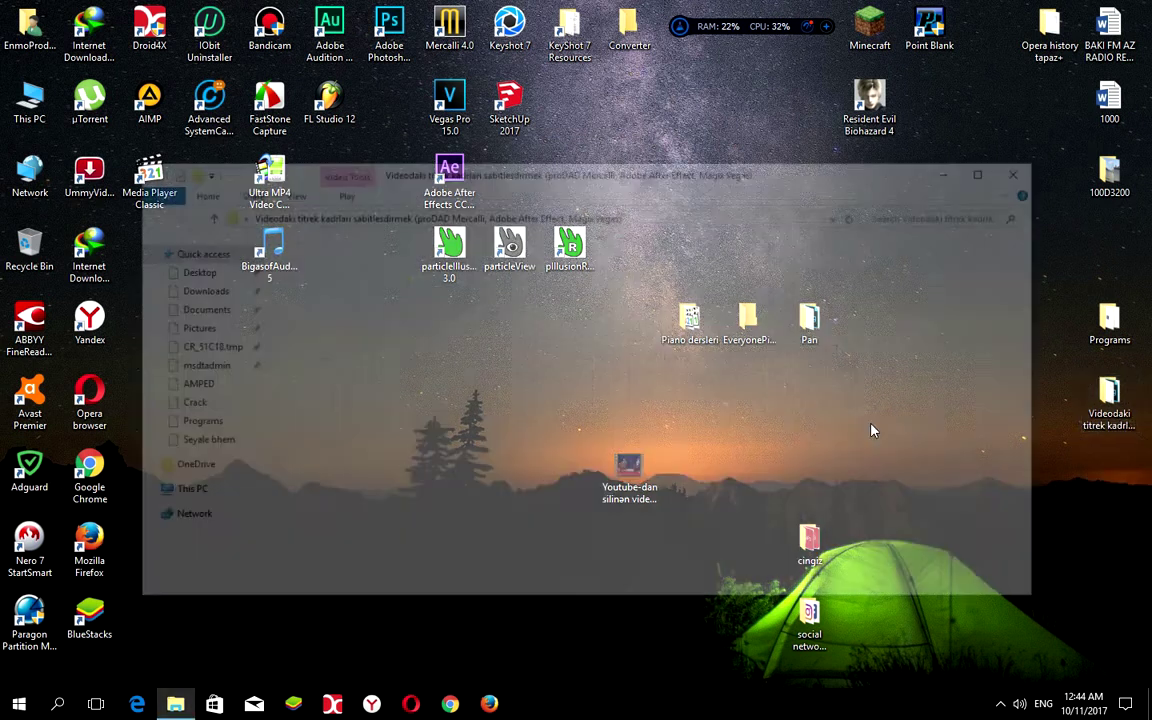
left_click_drag(757, 190, 720, 186)
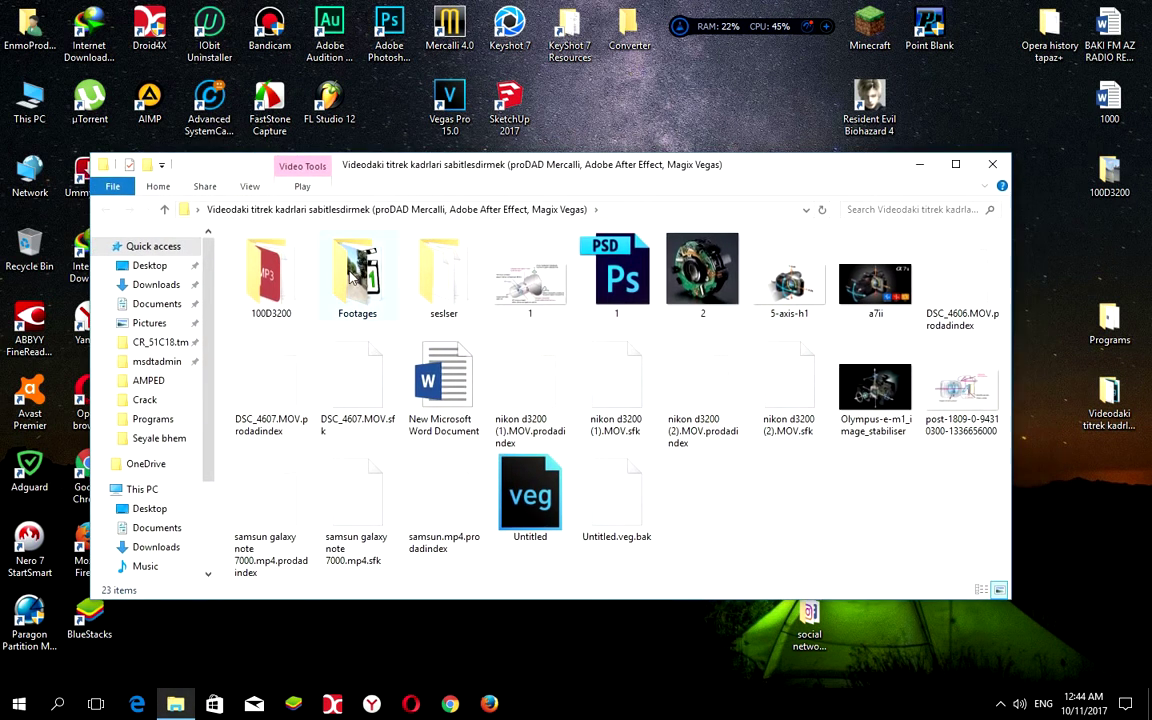
double_click(358, 262)
left_click_drag(512, 178, 557, 186)
Look over the Nikon D3200 and Samsung Galaxy Note clips in the Footages folder.
left_click_drag(600, 378, 270, 225)
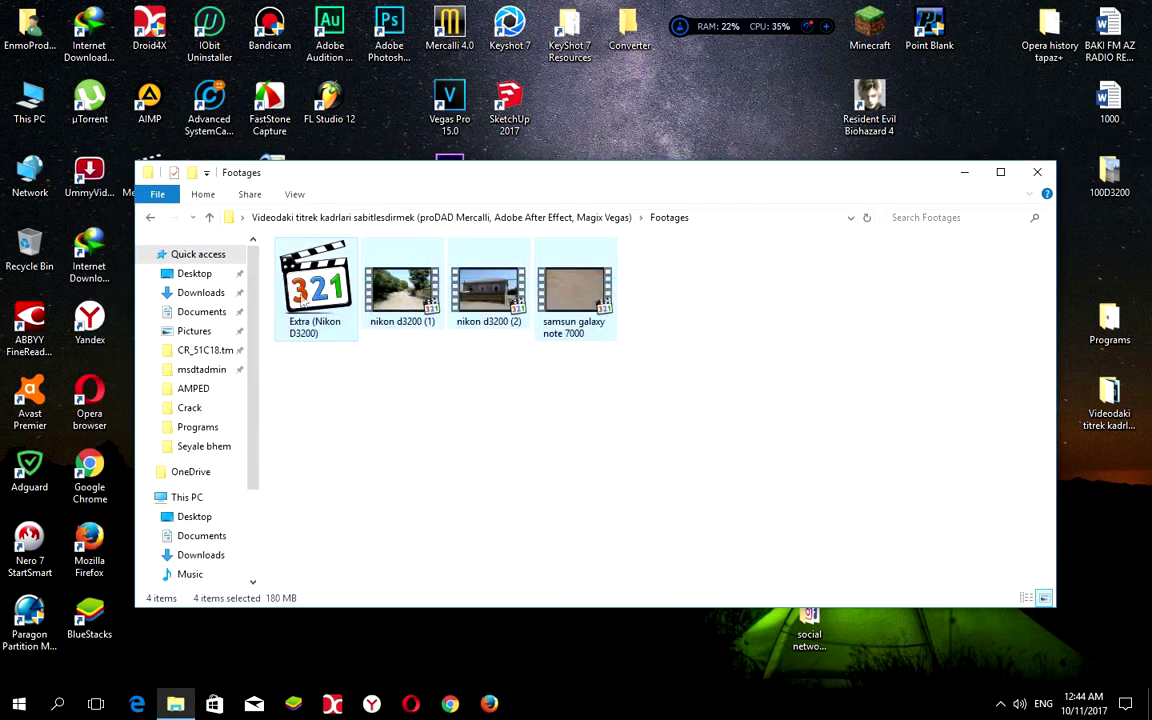
left_click(582, 404)
left_click_drag(560, 172, 576, 178)
left_click_drag(617, 247, 285, 240)
left_click(442, 380)
key("Right")
left_click_drag(490, 355, 255, 225)
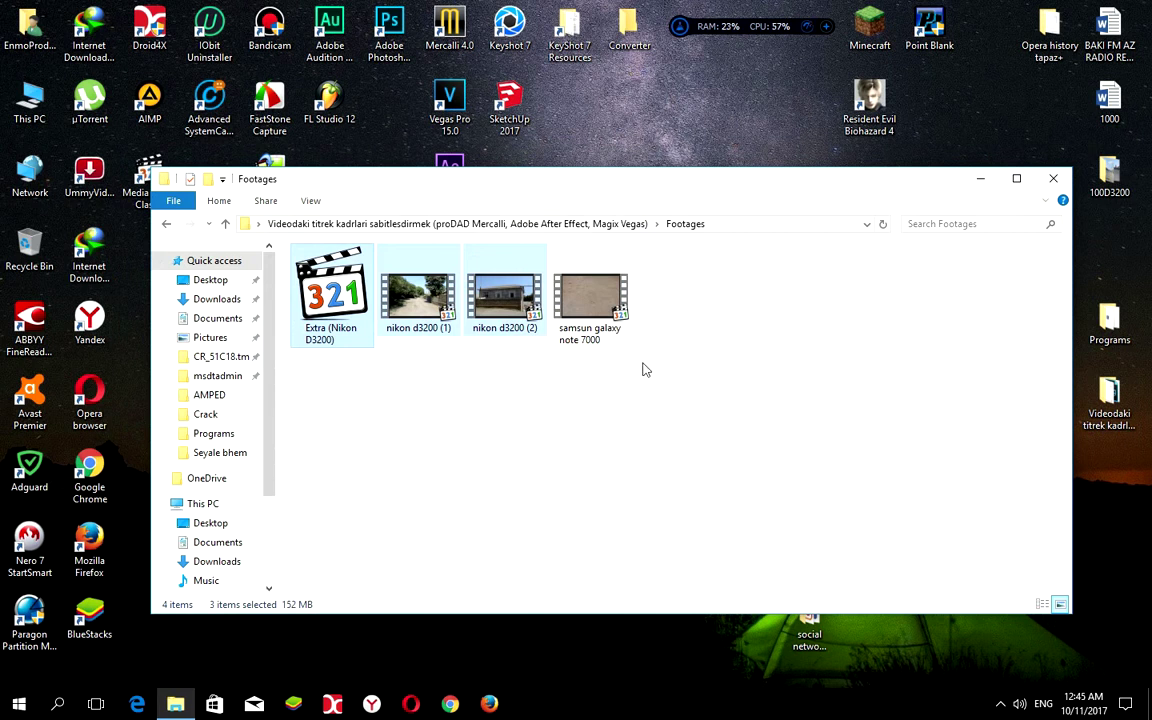
left_click(588, 302)
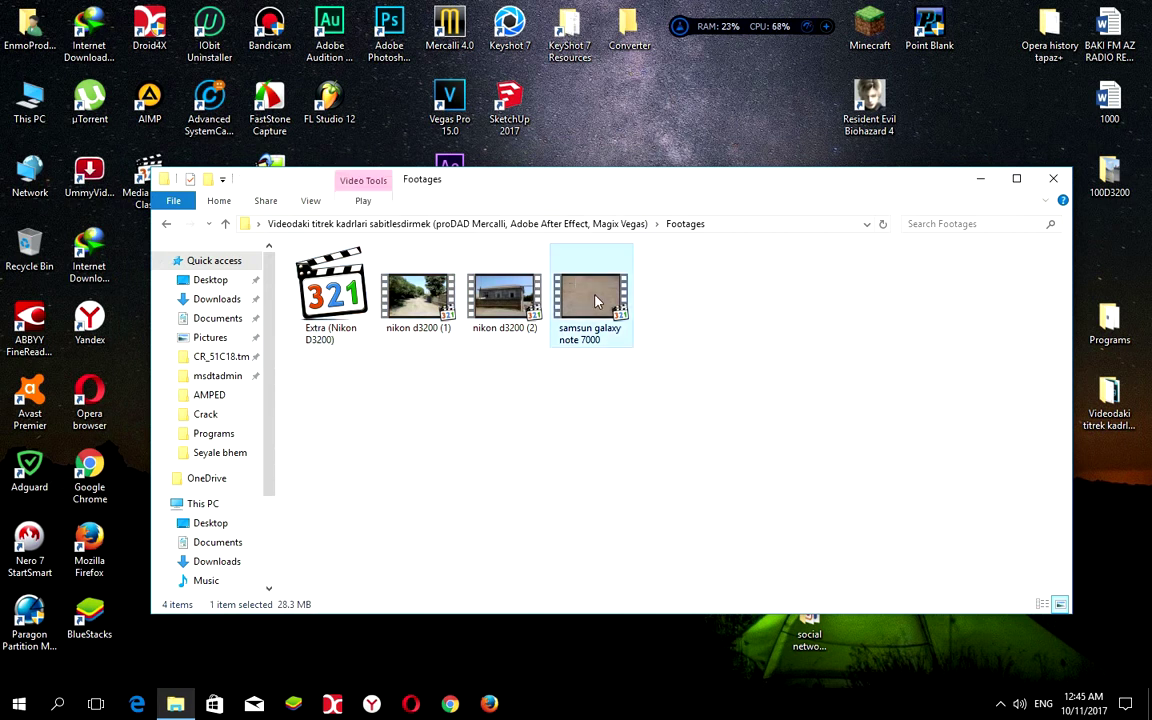
left_click(643, 363)
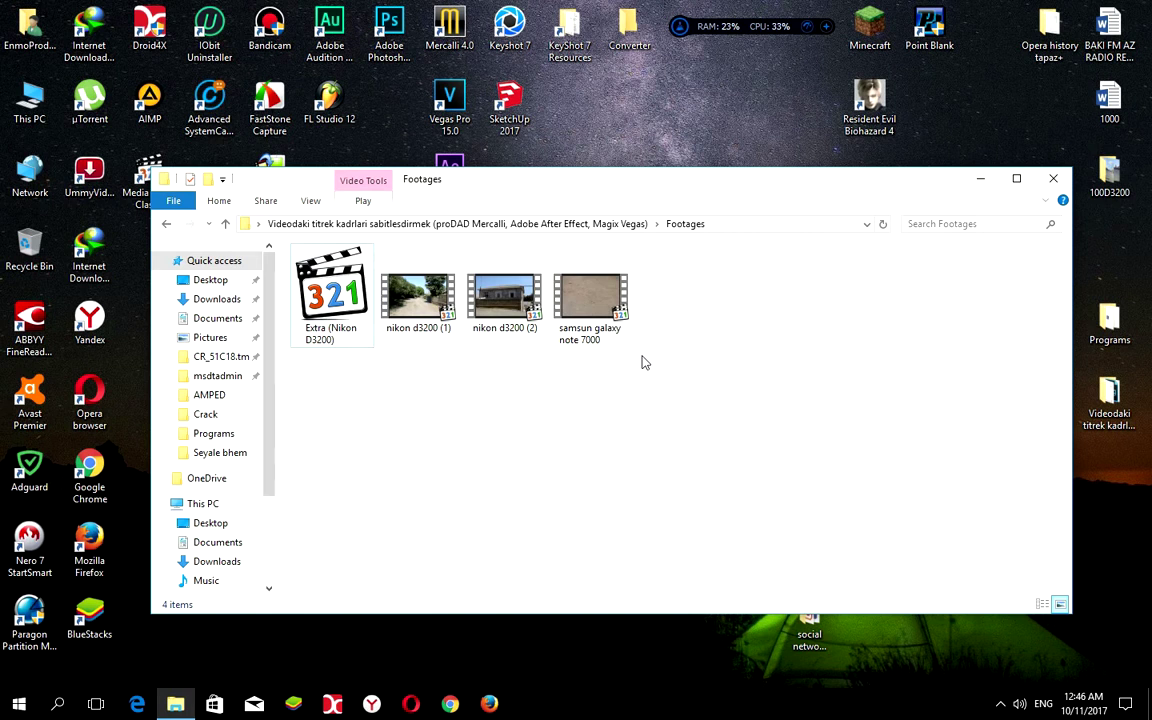
left_click_drag(556, 350, 377, 224)
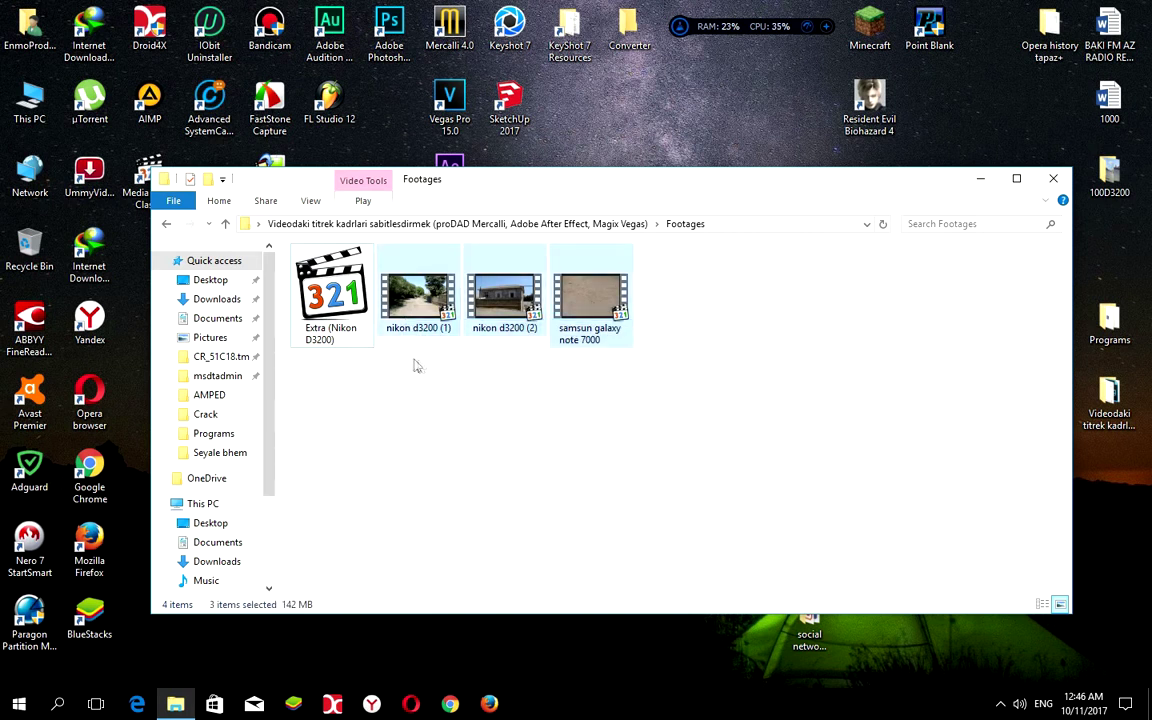
Preview the "Extra (Nikon D3200)" clip in the media player and close the player.
left_click(340, 306)
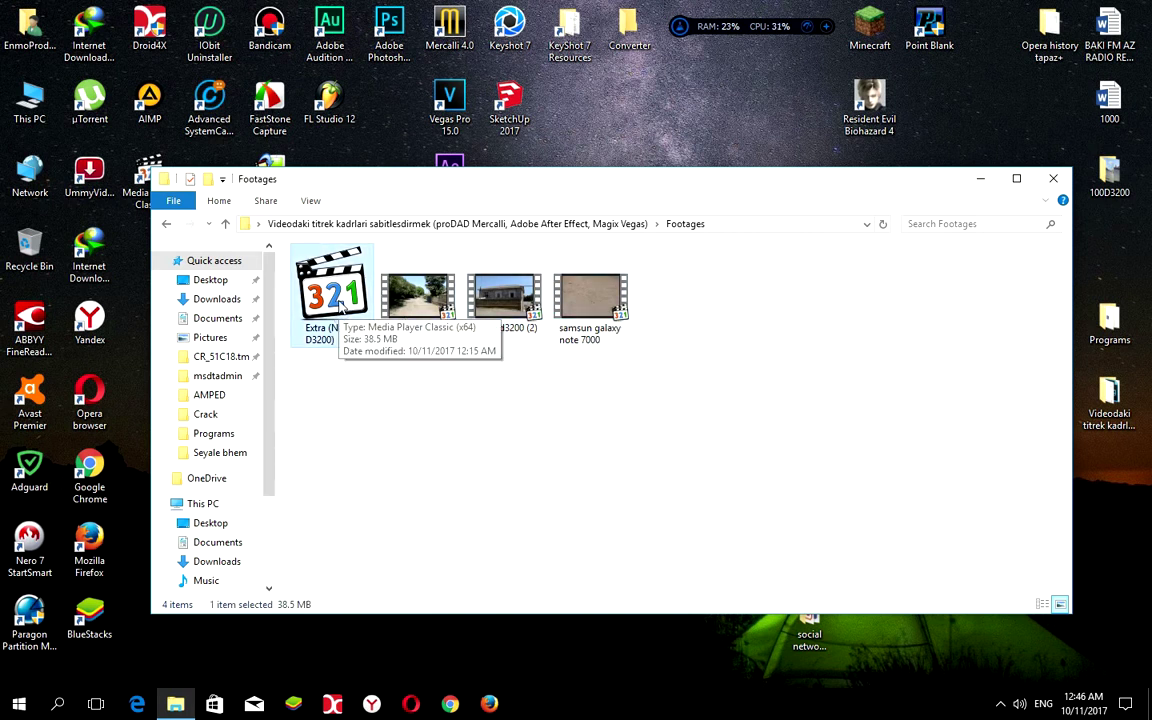
double_click(340, 306)
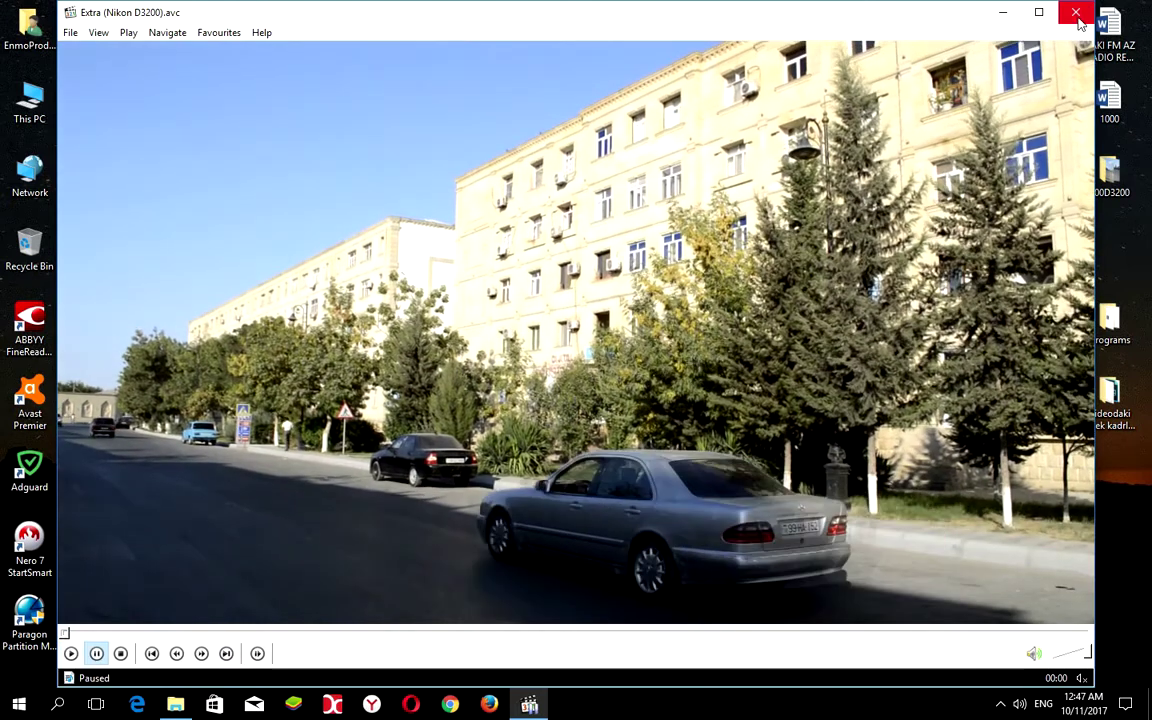
left_click(1075, 12)
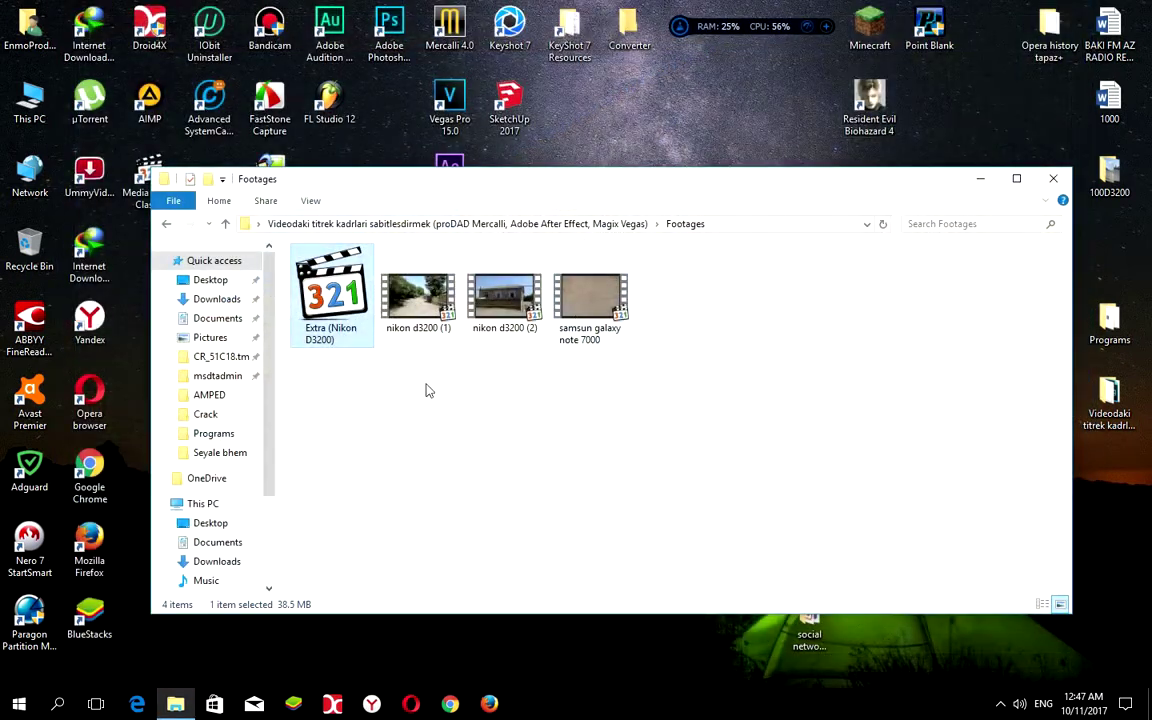
left_click(342, 372)
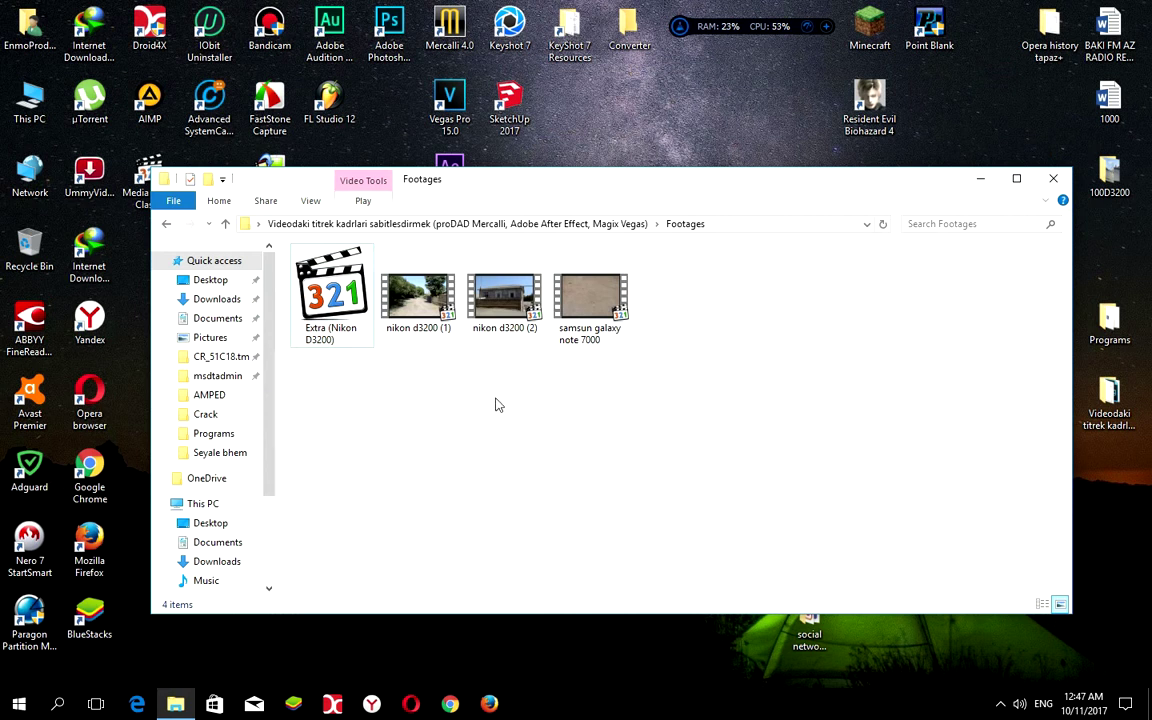
Minimize the Footages folder window and launch Mercalli 4.0 from the desktop.
left_click(981, 182)
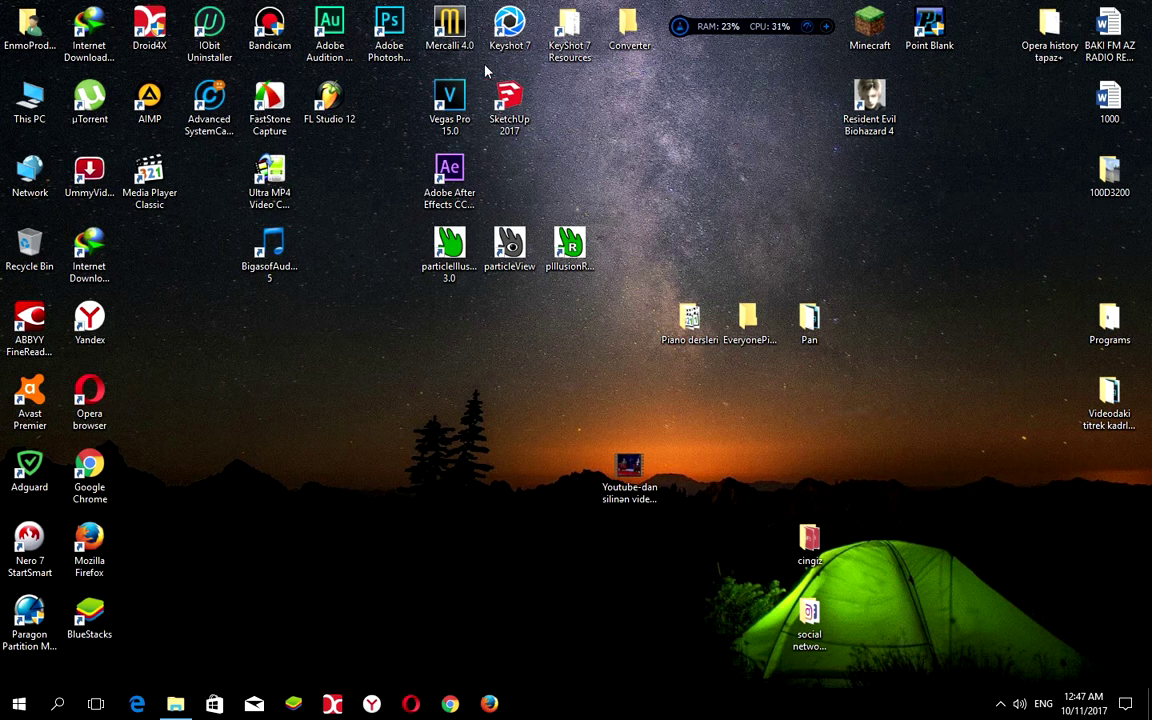
left_click(427, 30)
left_click(648, 130)
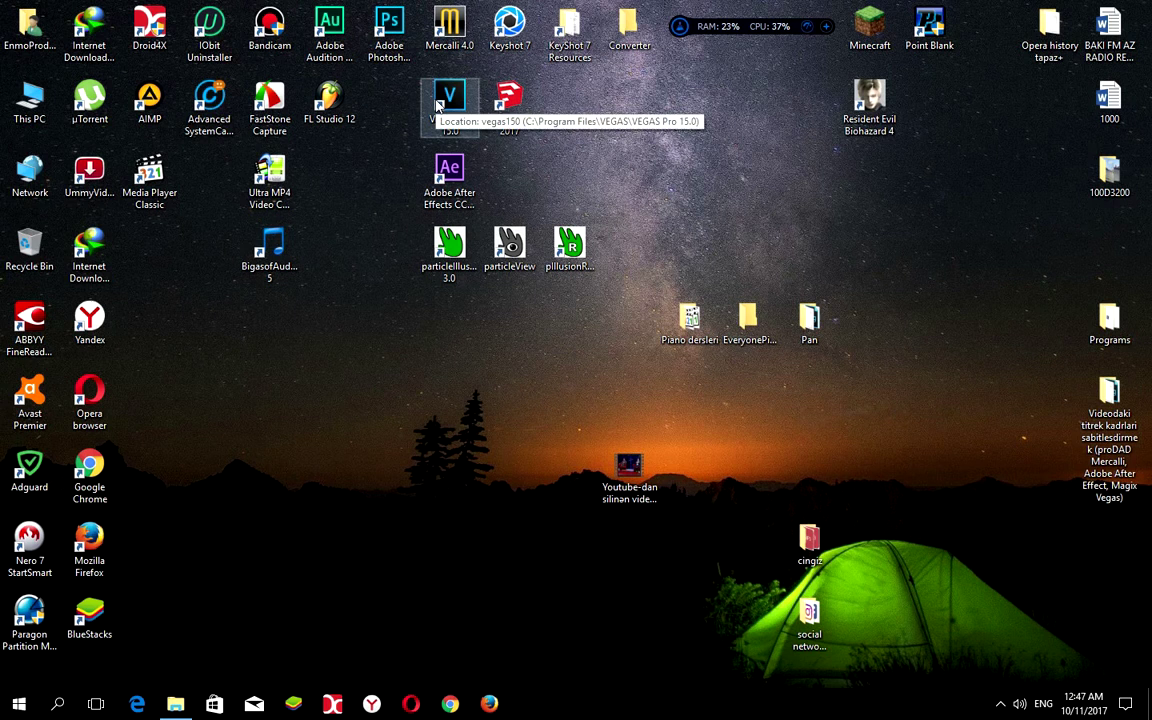
double_click(451, 33)
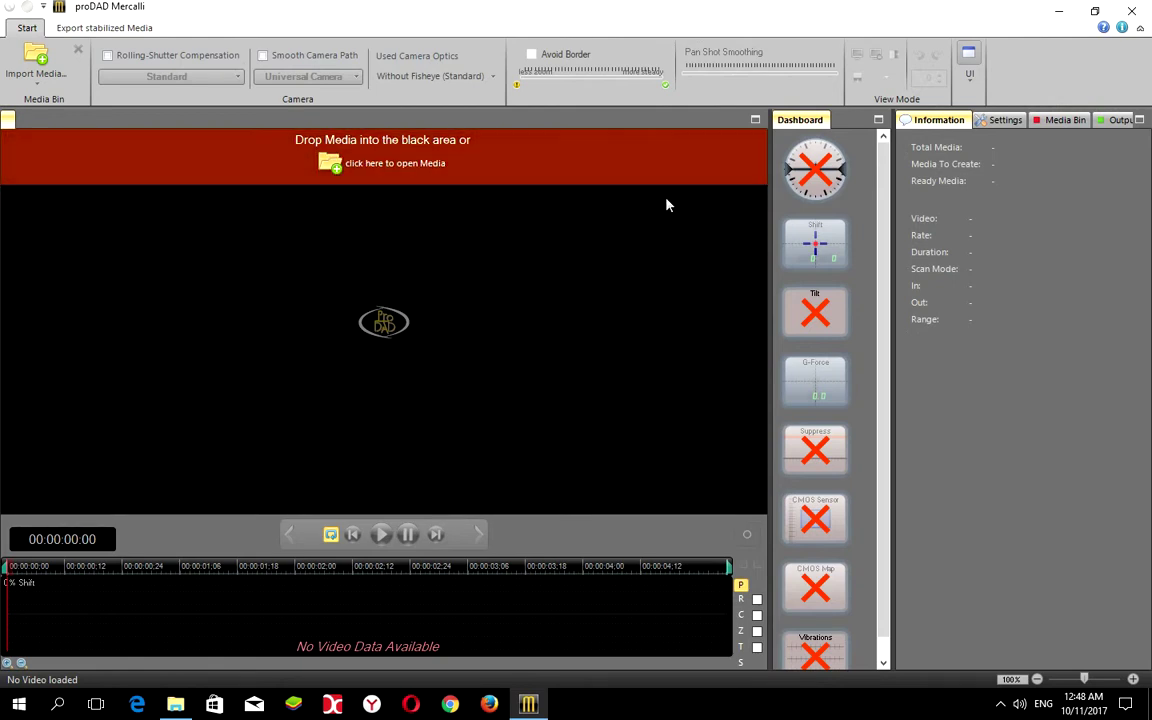
Load the "nikon d3200 (1)" clip from the Footages folder into Mercalli and analyze it for stabilization.
left_click(1060, 18)
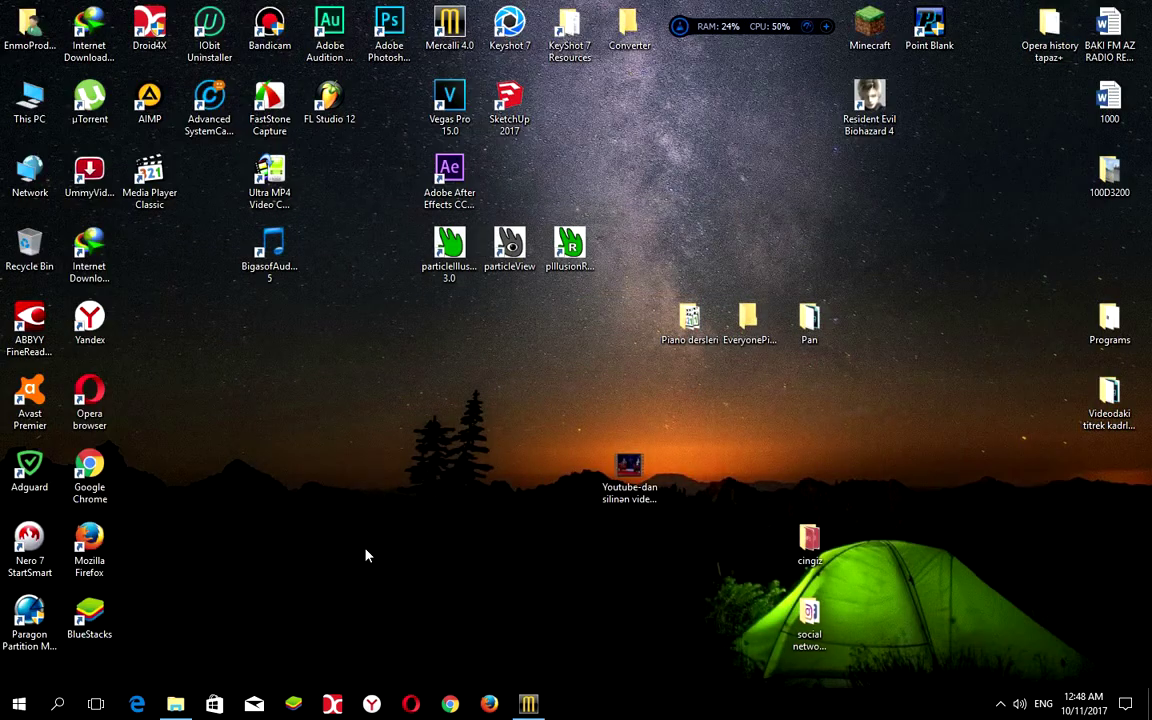
mouse_move(178, 706)
left_click(190, 645)
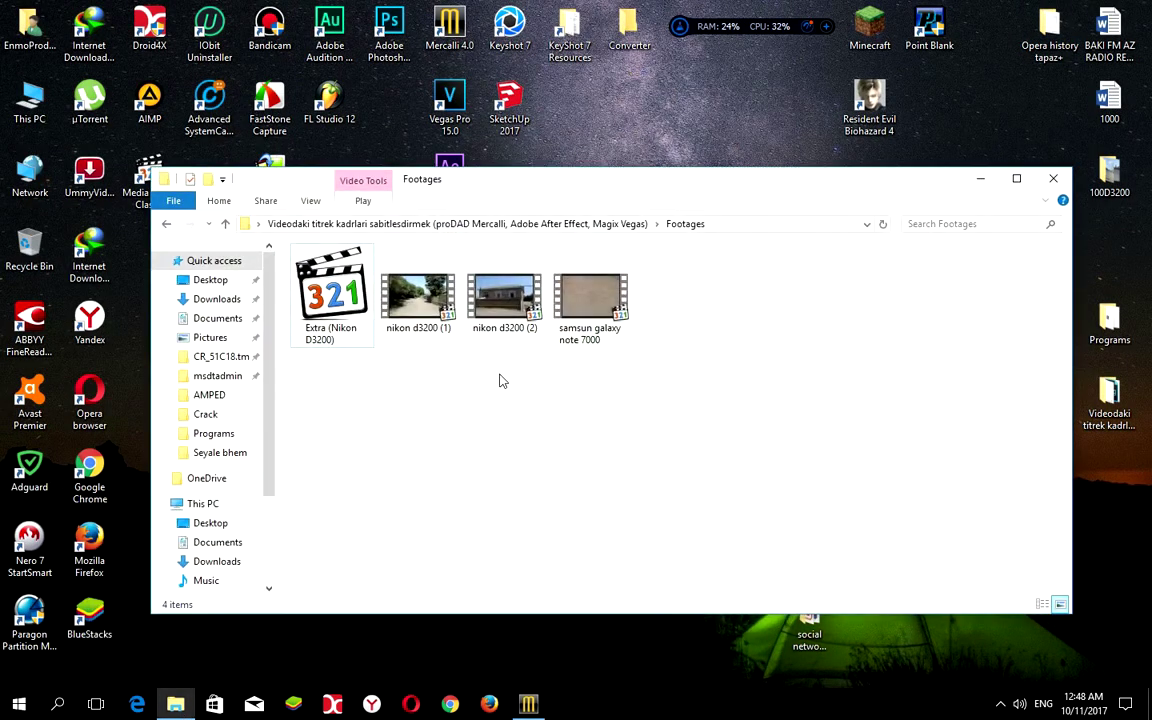
left_click_drag(418, 298, 386, 341)
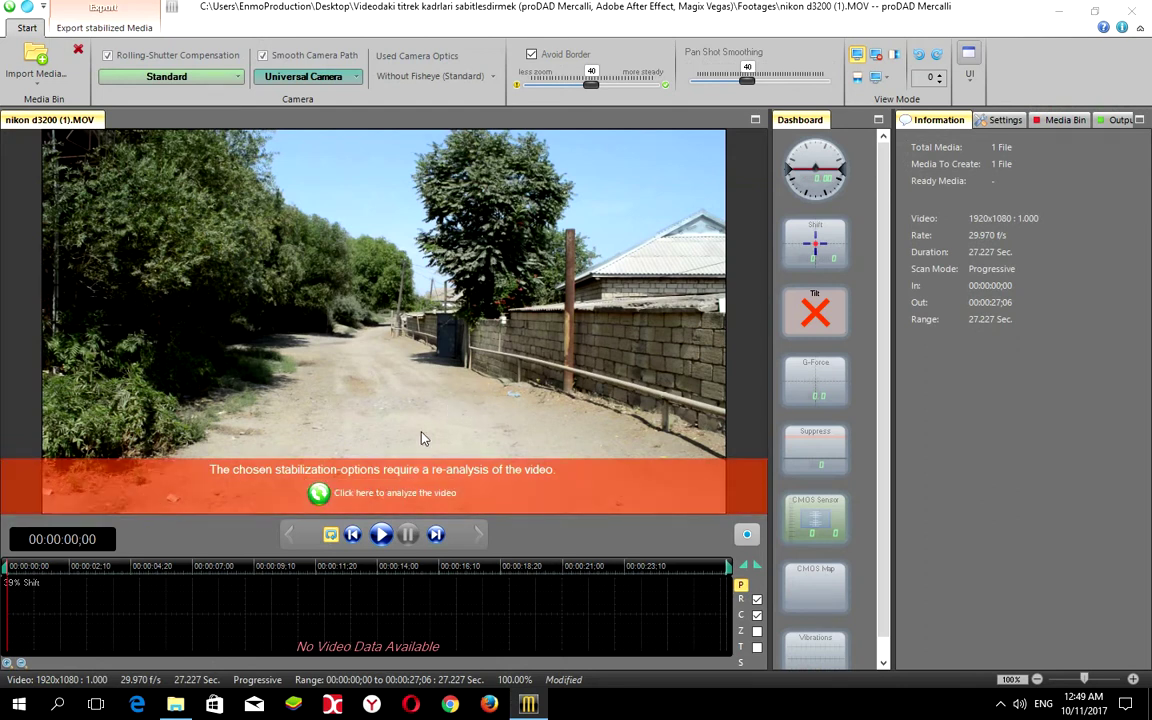
left_click(389, 493)
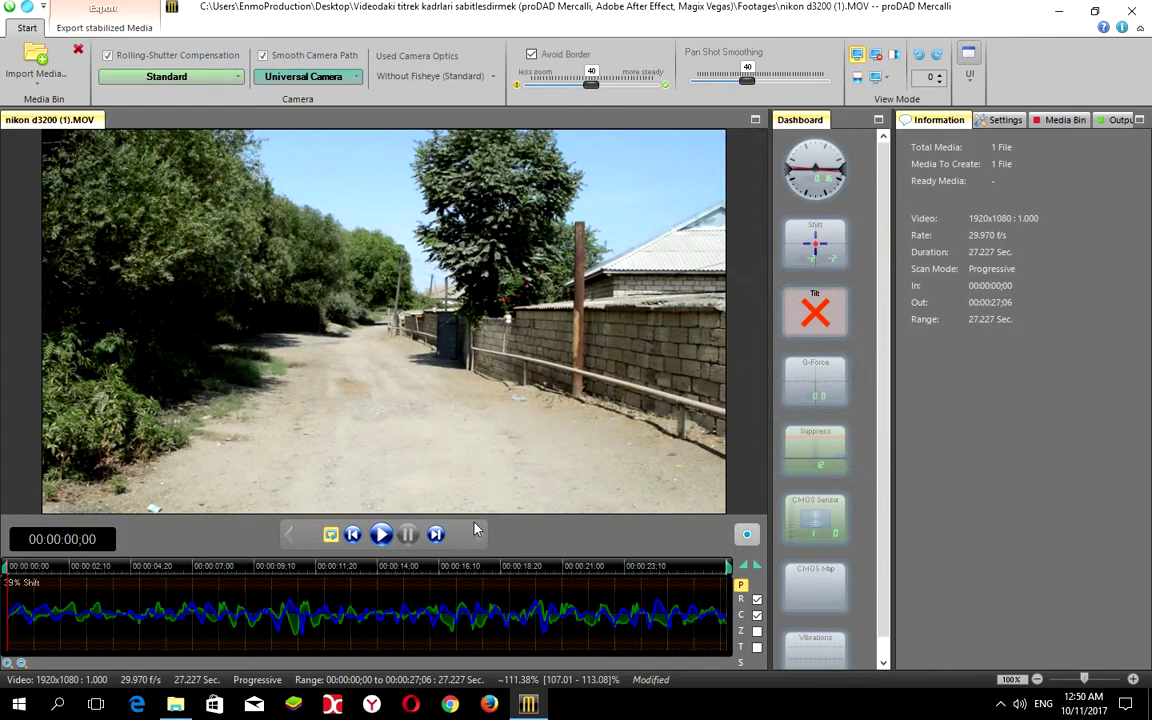
Play back the stabilized clip to check its steadiness, and return the playhead to the start.
left_click(383, 537)
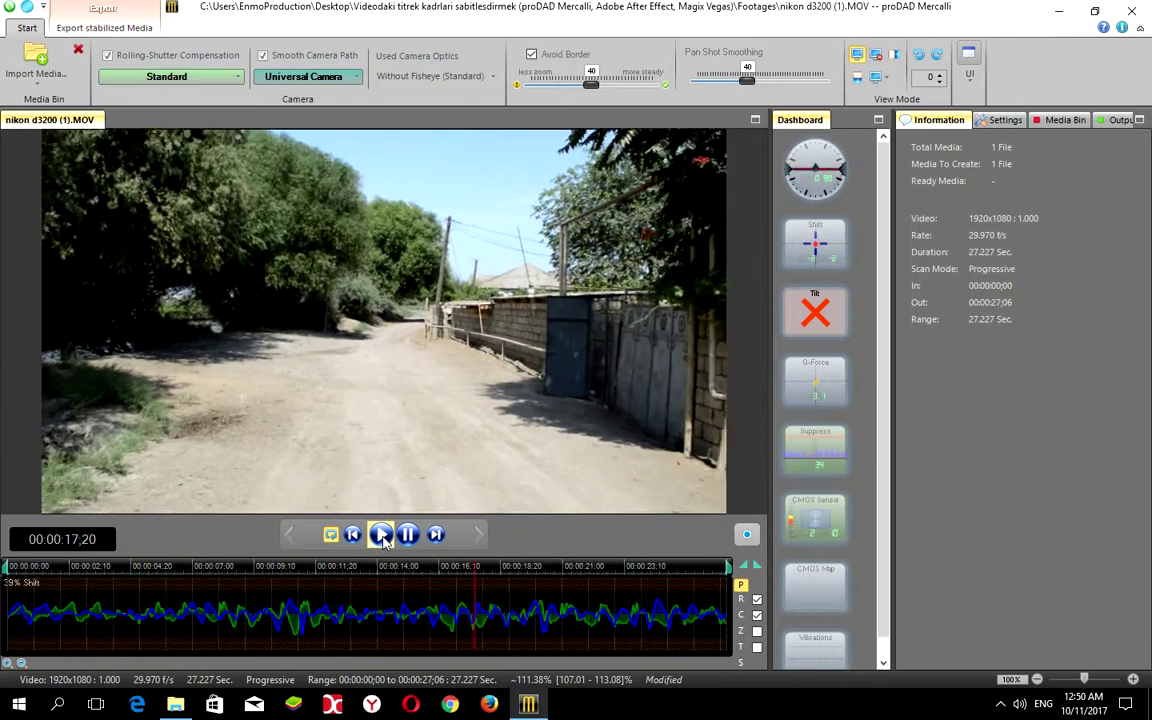
left_click(408, 534)
left_click_drag(517, 568, 5, 590)
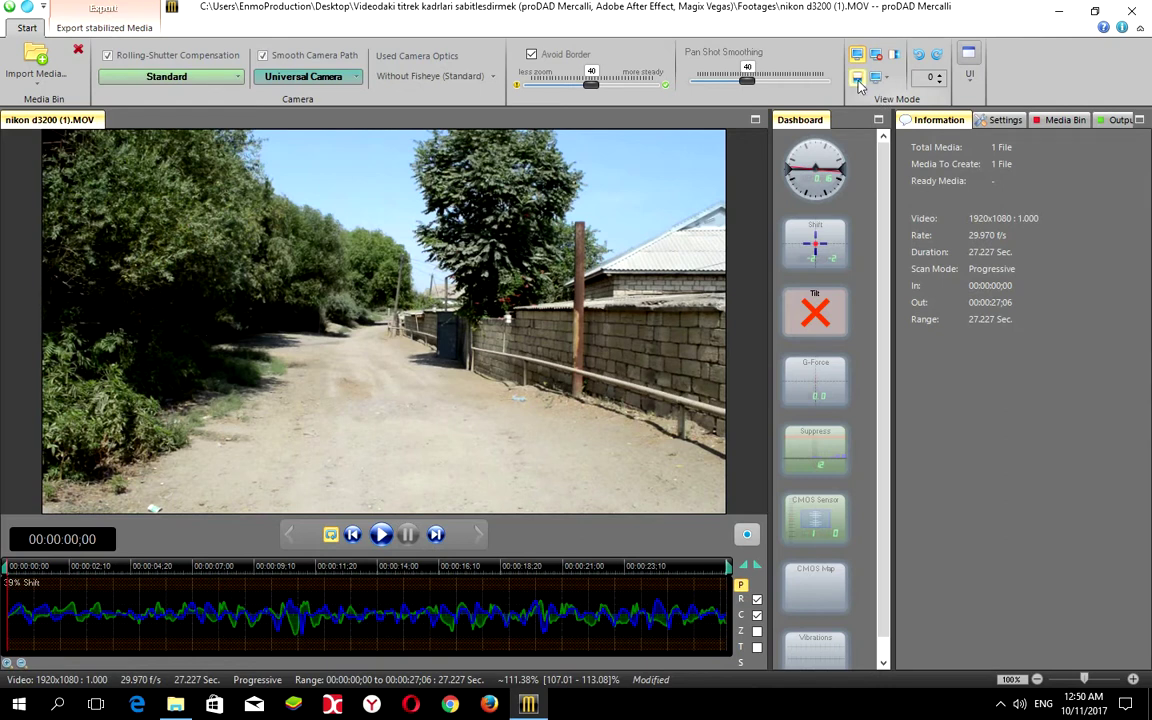
Compare the original and stabilized footage during playback in the side-by-side and stacked split views, and pause.
left_click(894, 54)
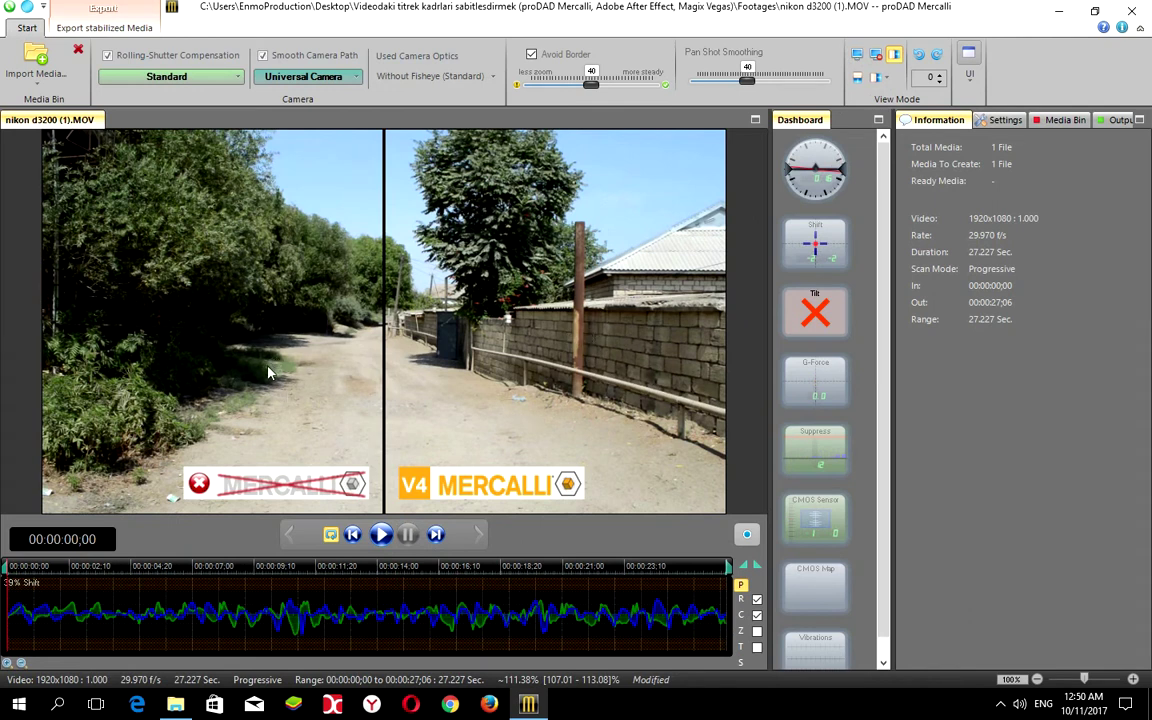
left_click(381, 538)
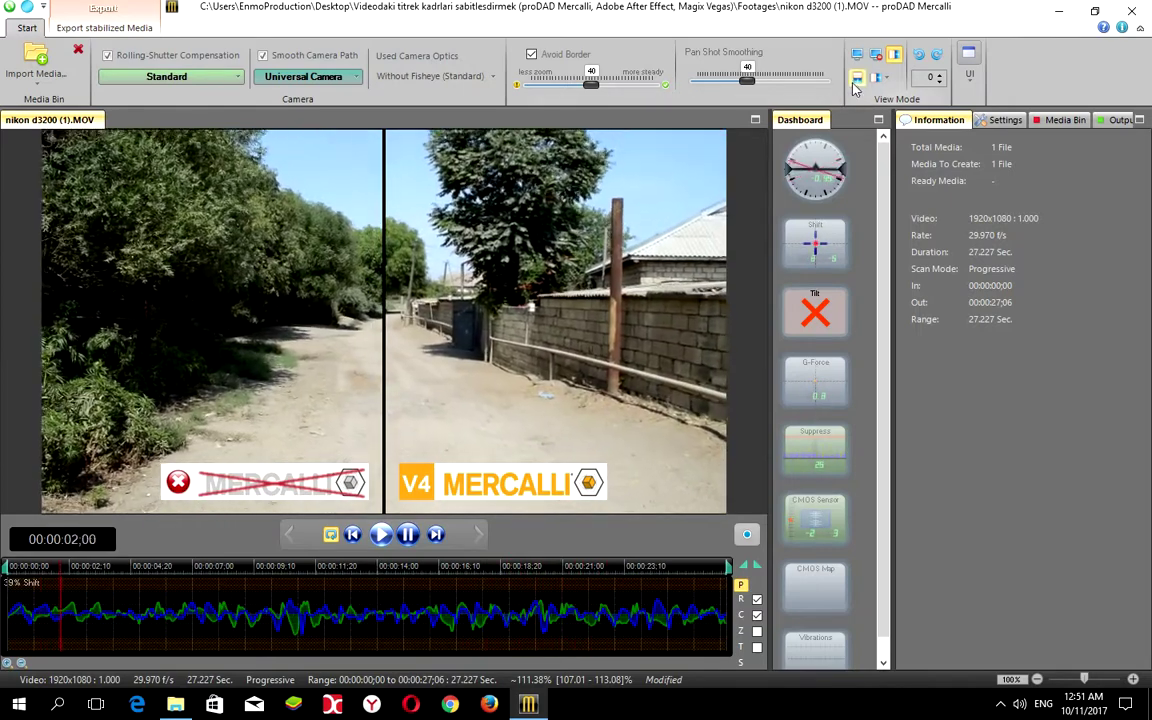
left_click(857, 79)
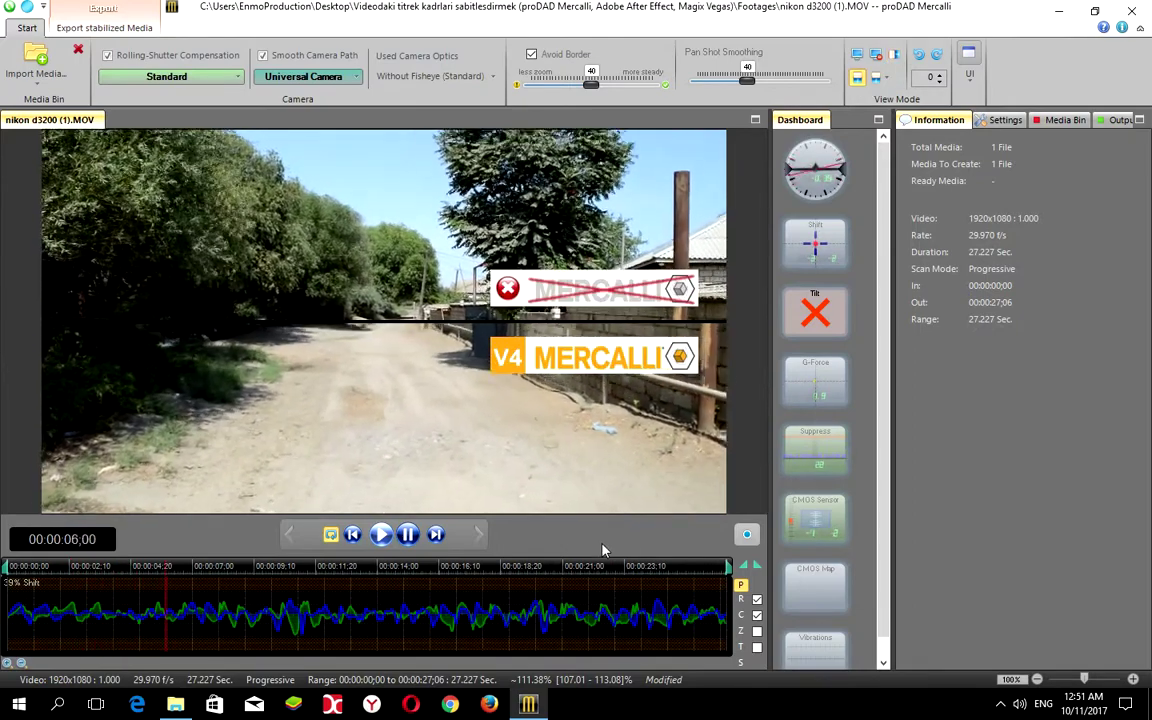
left_click(407, 534)
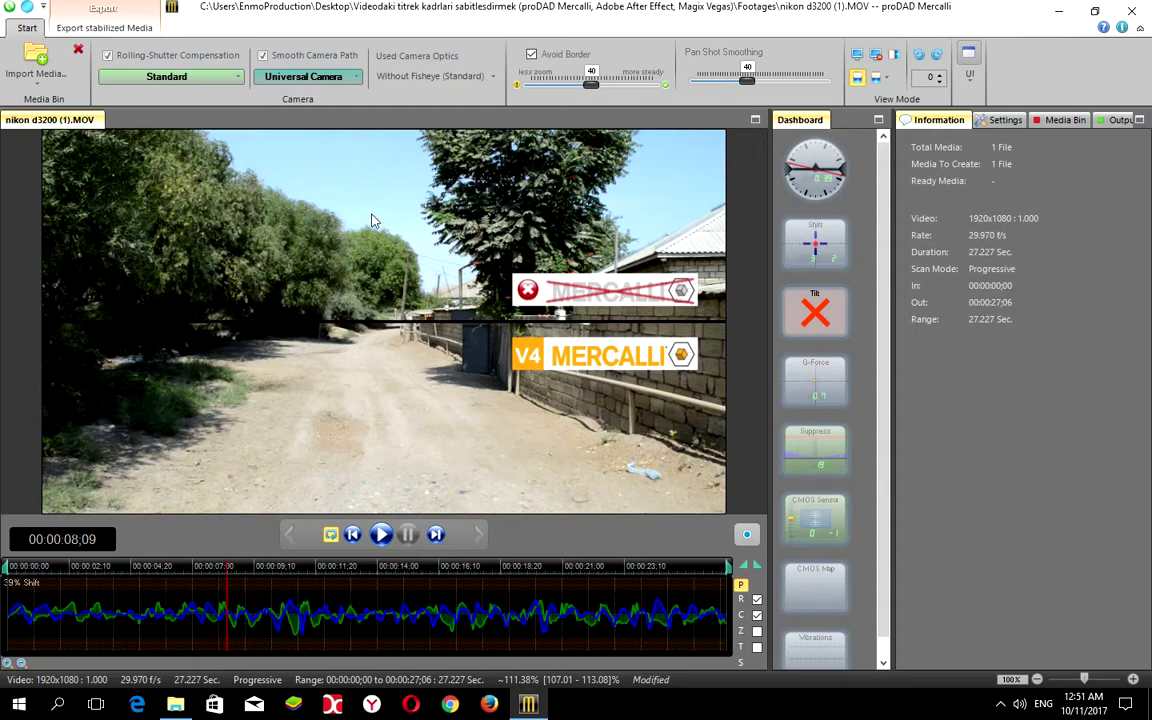
Set the export quality of the stabilized media to High (larger file size).
left_click(130, 30)
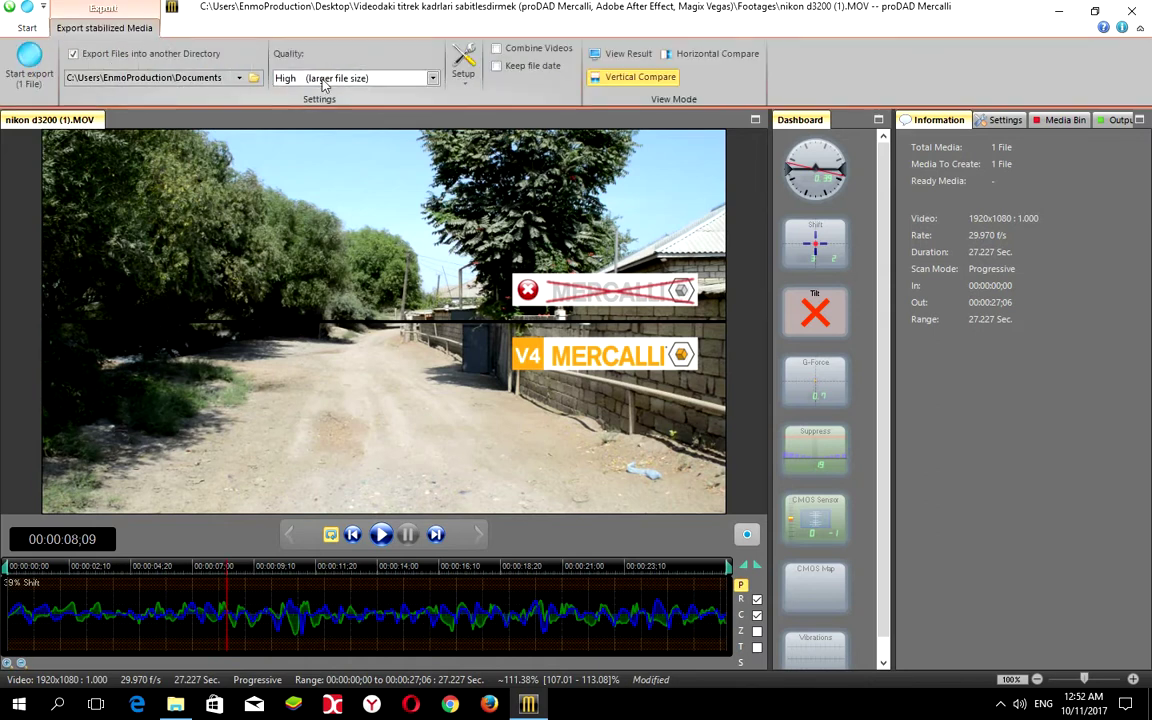
left_click(433, 79)
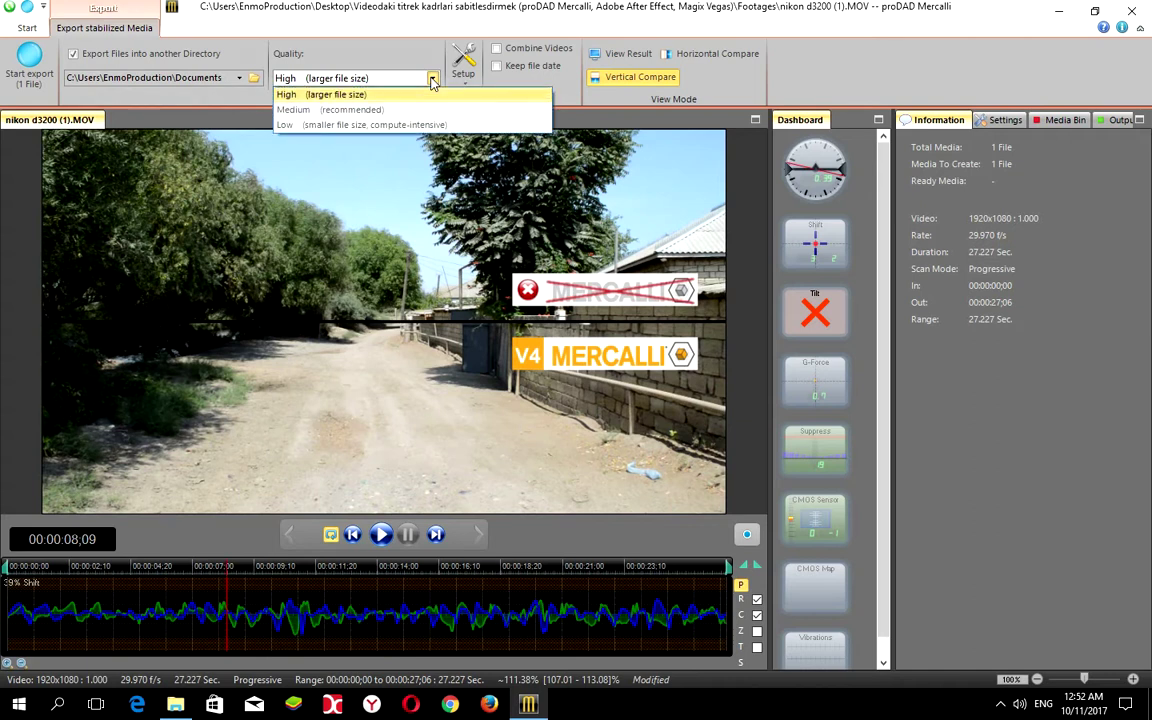
left_click(335, 98)
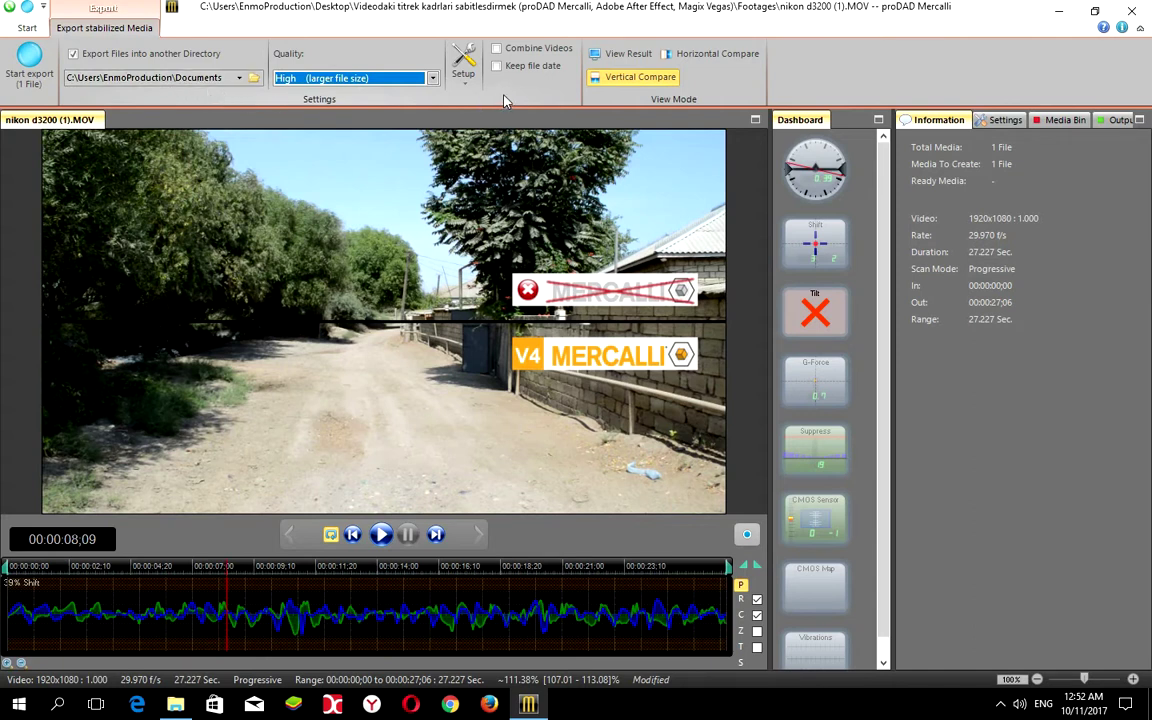
Review the video format and audio codec choices in the Media Encoder Settings, keeping AVC/H264 (mp4) and AAC.
left_click(463, 62)
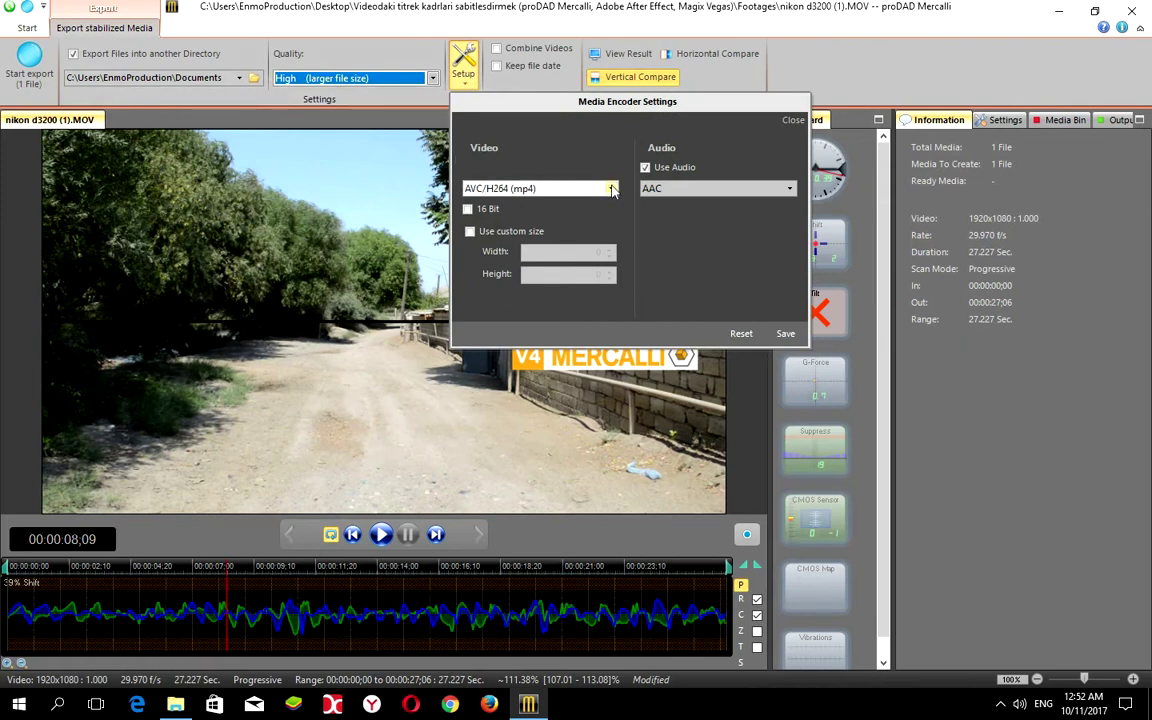
left_click(612, 189)
left_click(540, 200)
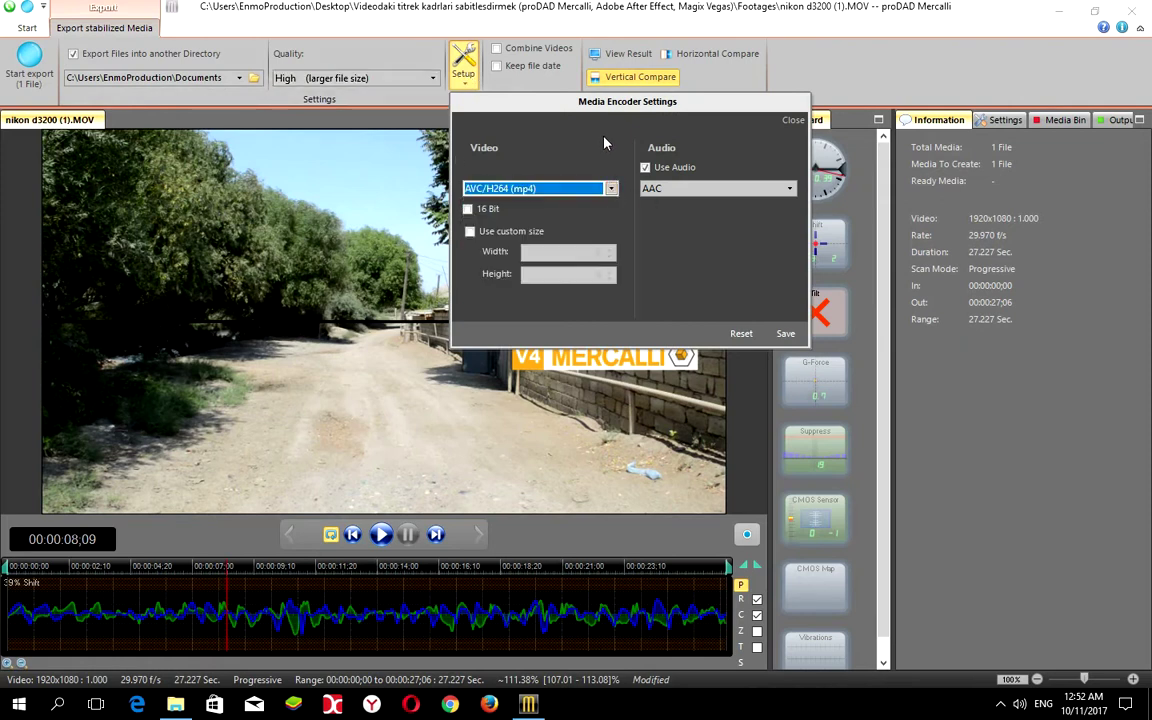
left_click(755, 190)
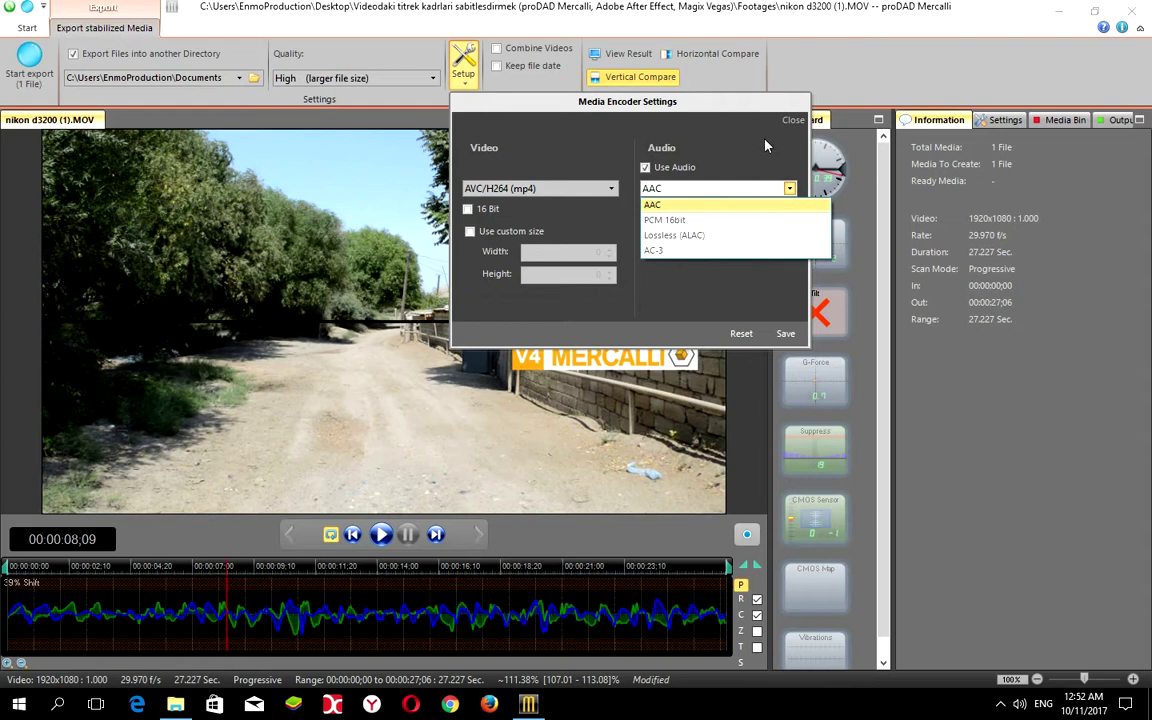
left_click(765, 146)
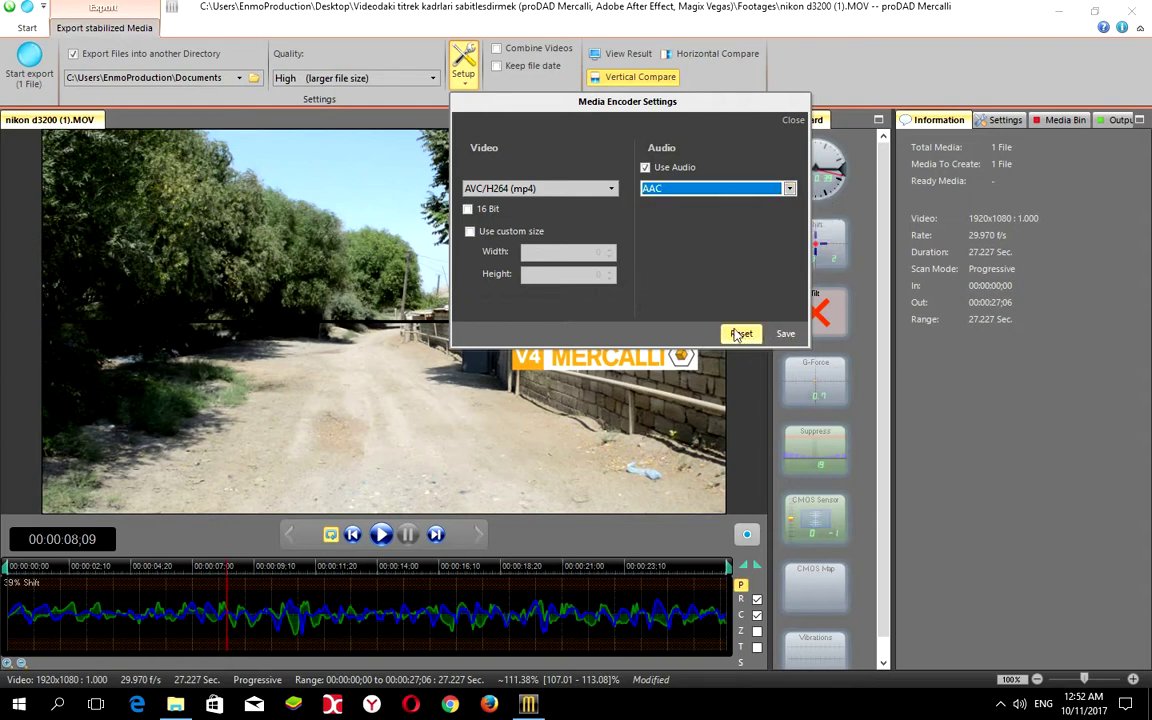
left_click(794, 120)
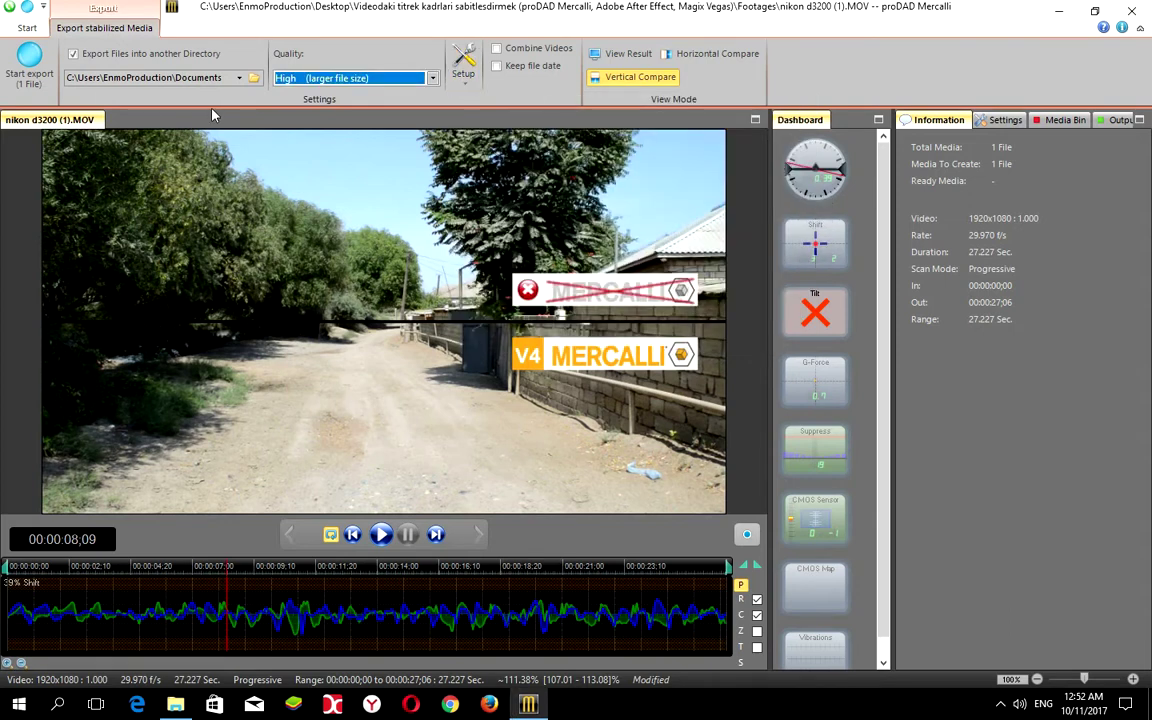
Start and cancel an export of the stabilized clip to the Documents folder, and close Mercalli.
left_click(28, 65)
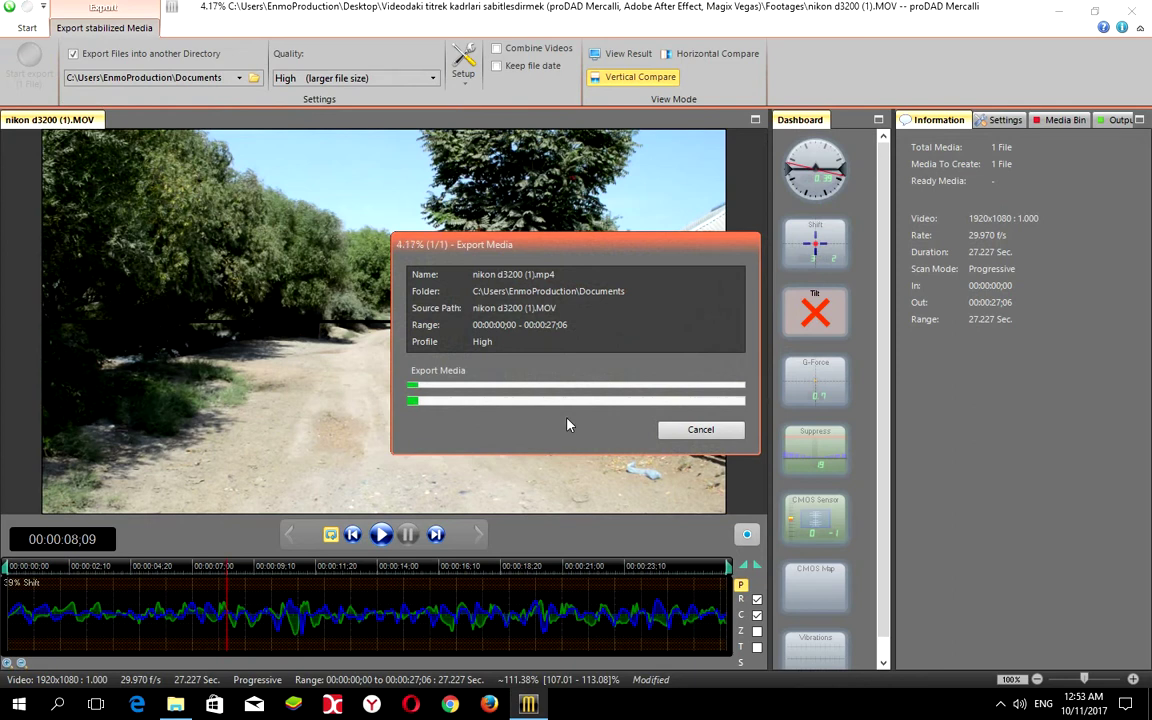
left_click(700, 430)
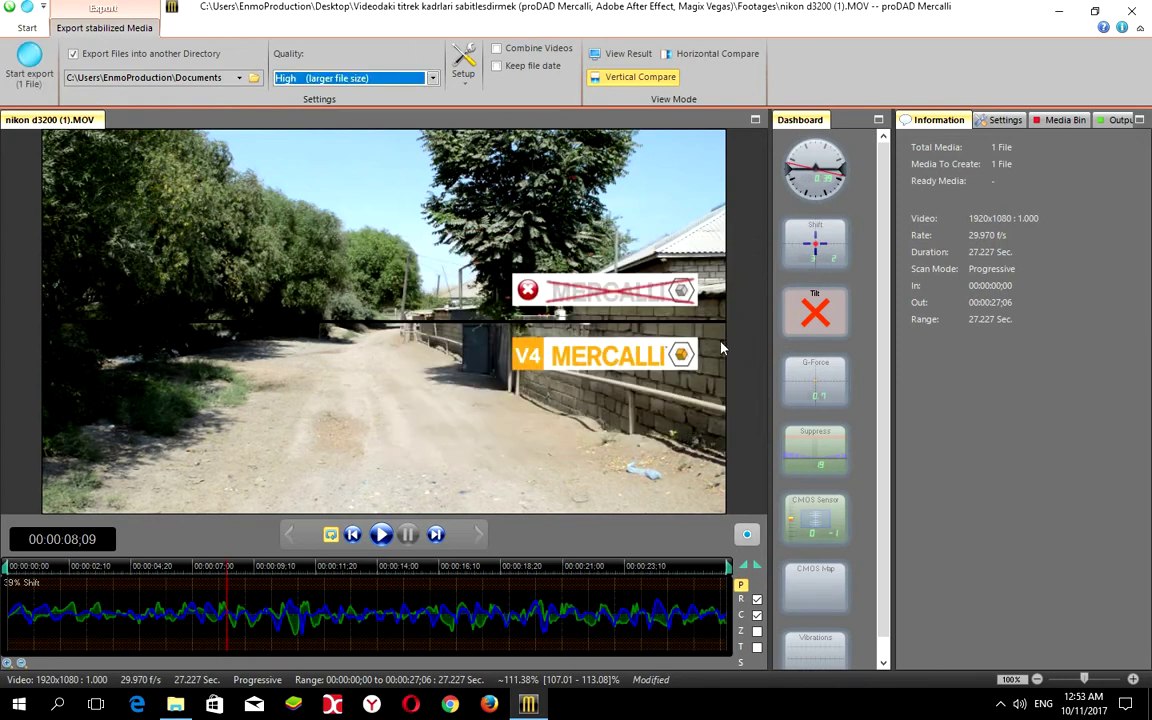
left_click(1131, 11)
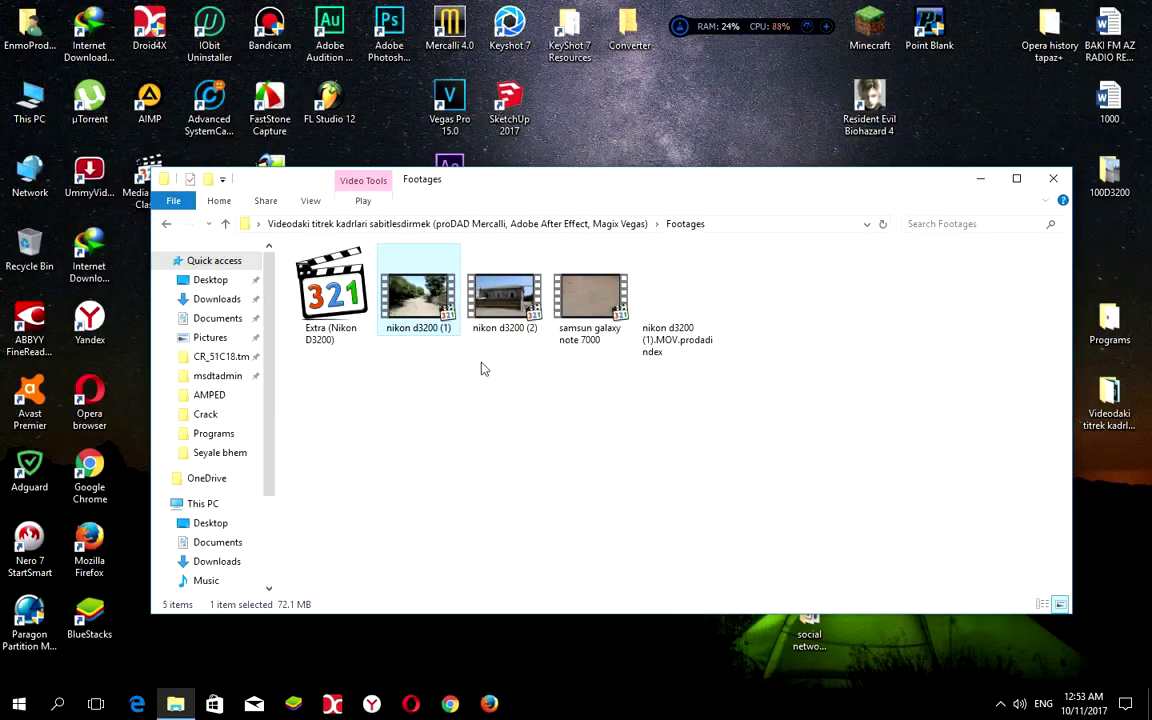
Refresh and minimize the Footages folder, refresh the desktop, and launch VEGAS Pro 15.0.
right_click(618, 393)
left_click(660, 457)
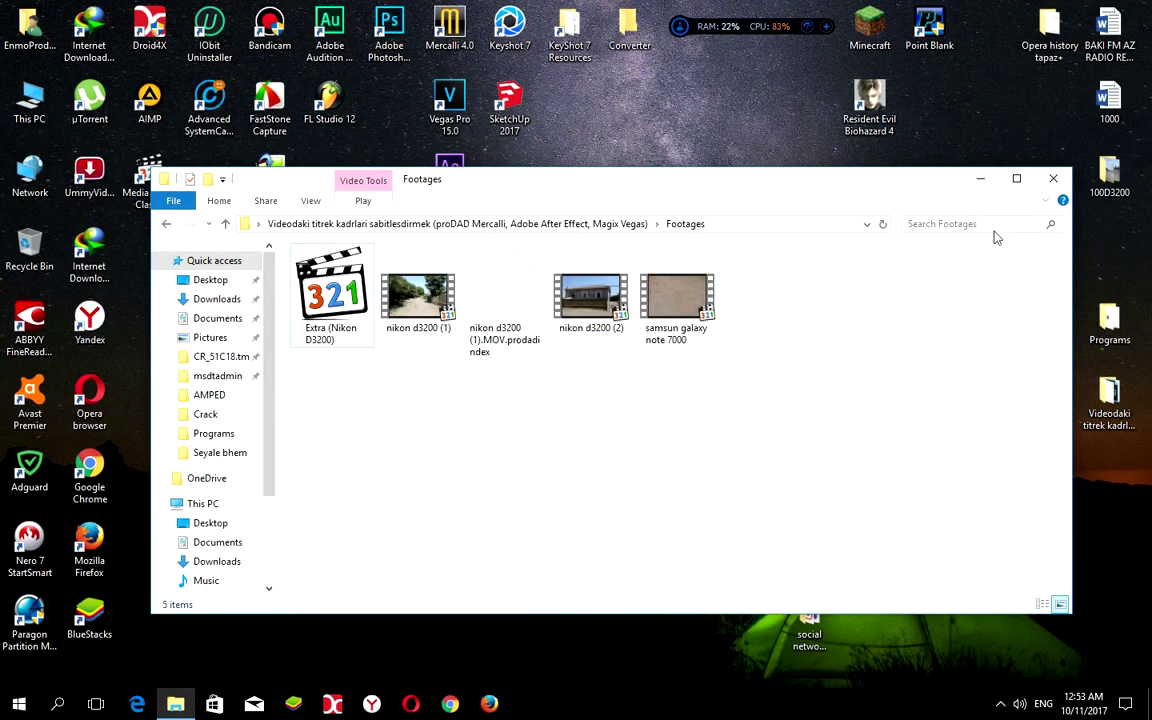
left_click(980, 178)
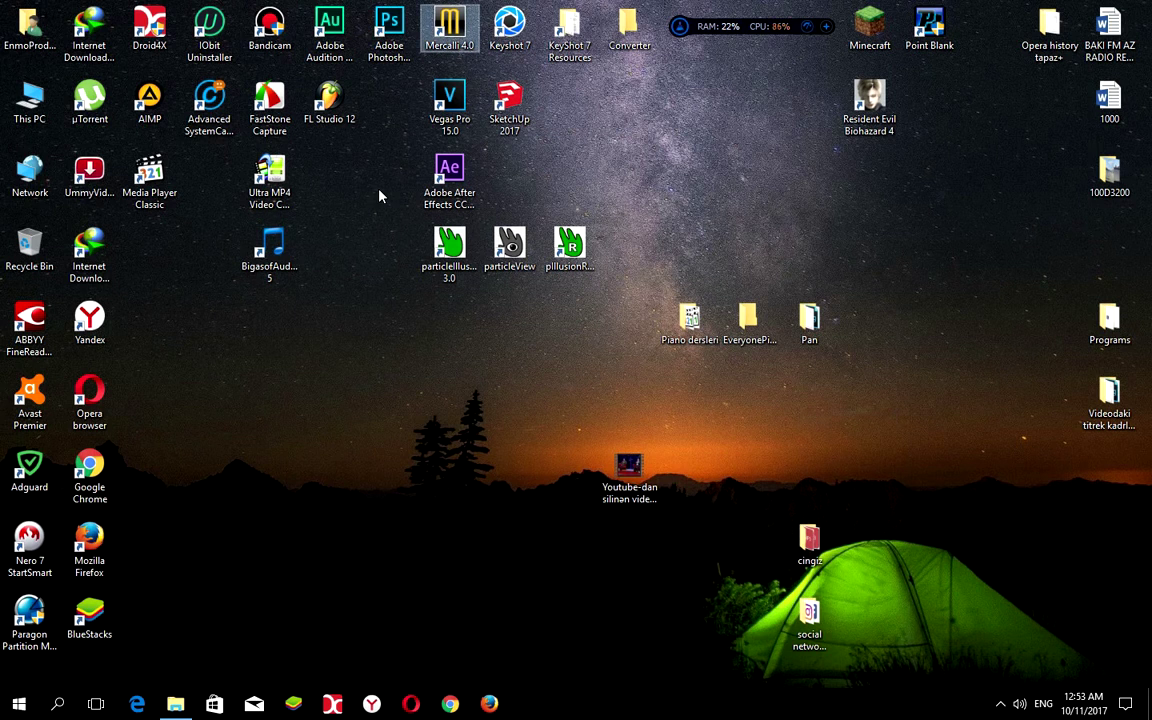
right_click(345, 219)
left_click(378, 260)
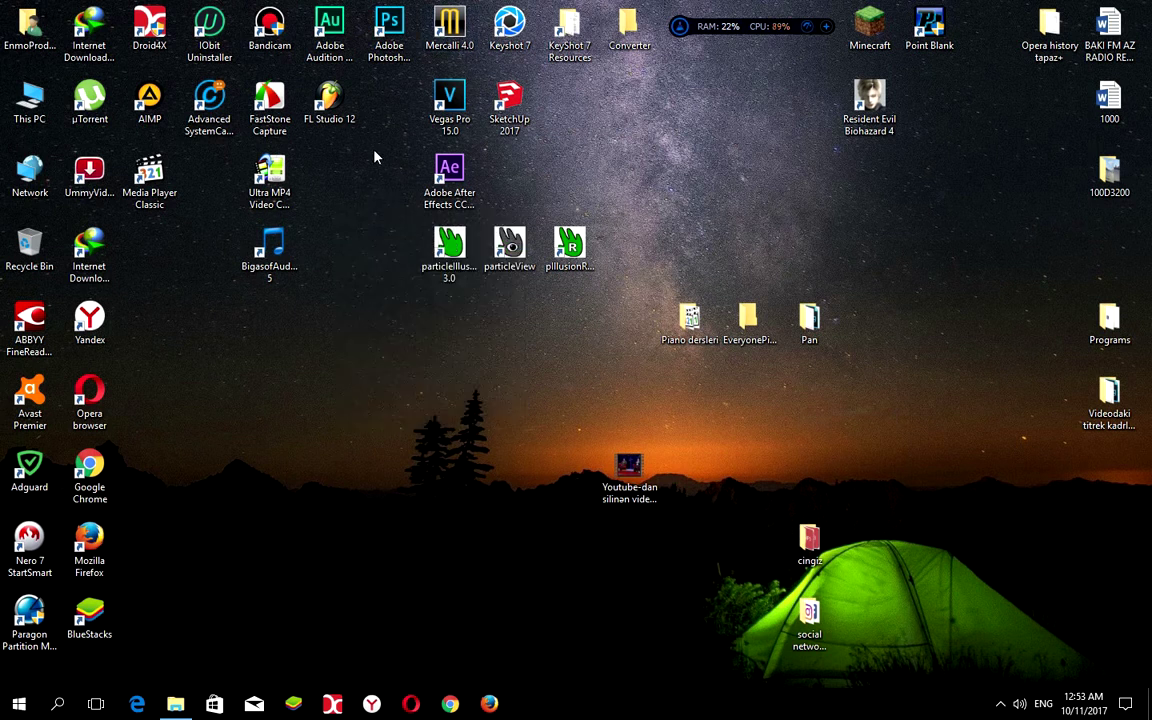
double_click(432, 133)
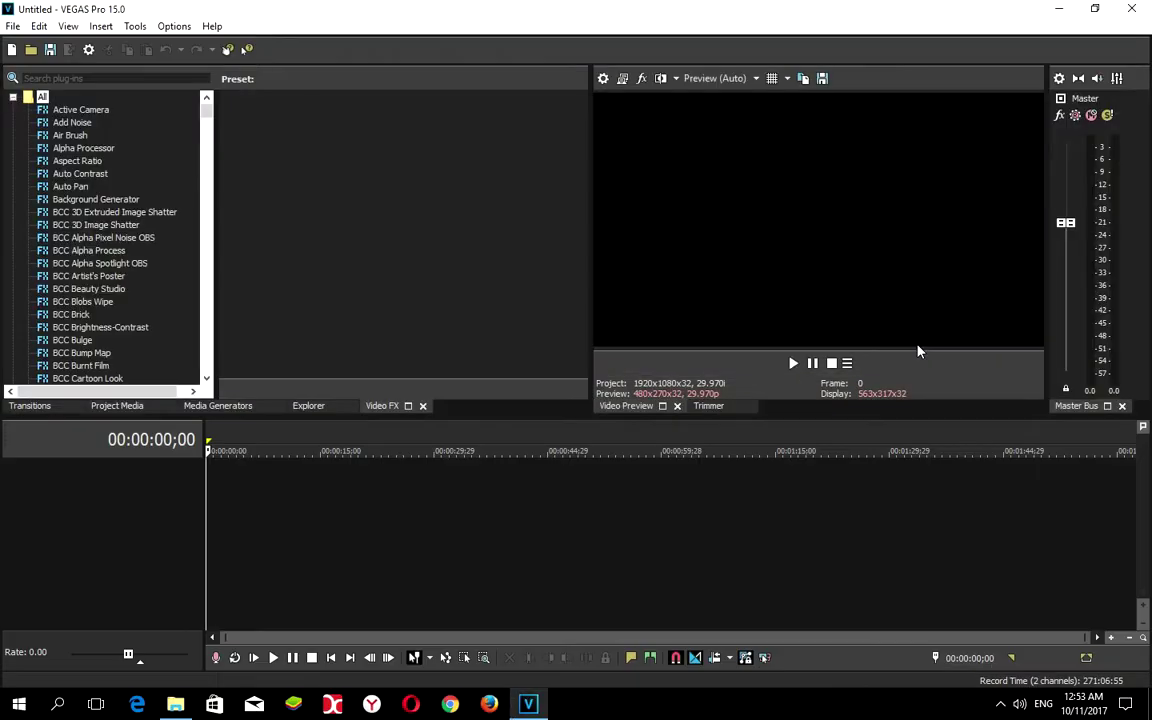
Add the samsun galaxy note 7000 clip from the Footages folder to the start of the empty VEGAS timeline.
left_click(250, 514)
key("Home")
left_click(1062, 9)
mouse_move(175, 704)
left_click(211, 656)
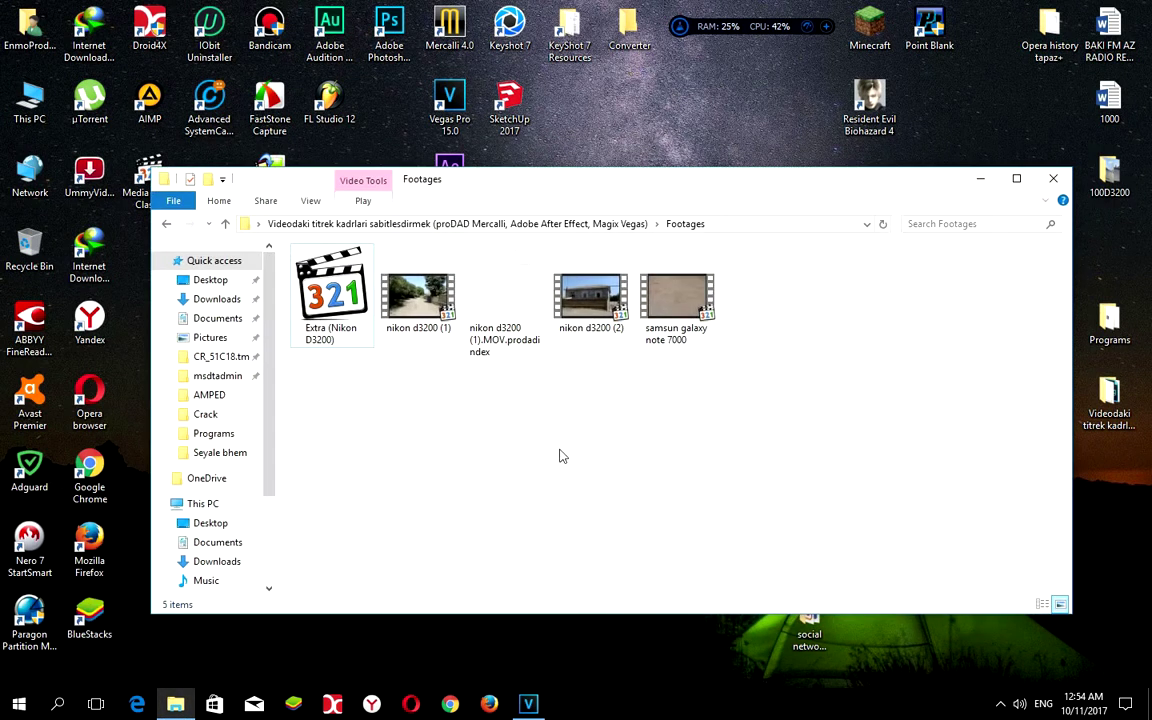
left_click(680, 298)
left_click_drag(680, 298, 380, 549)
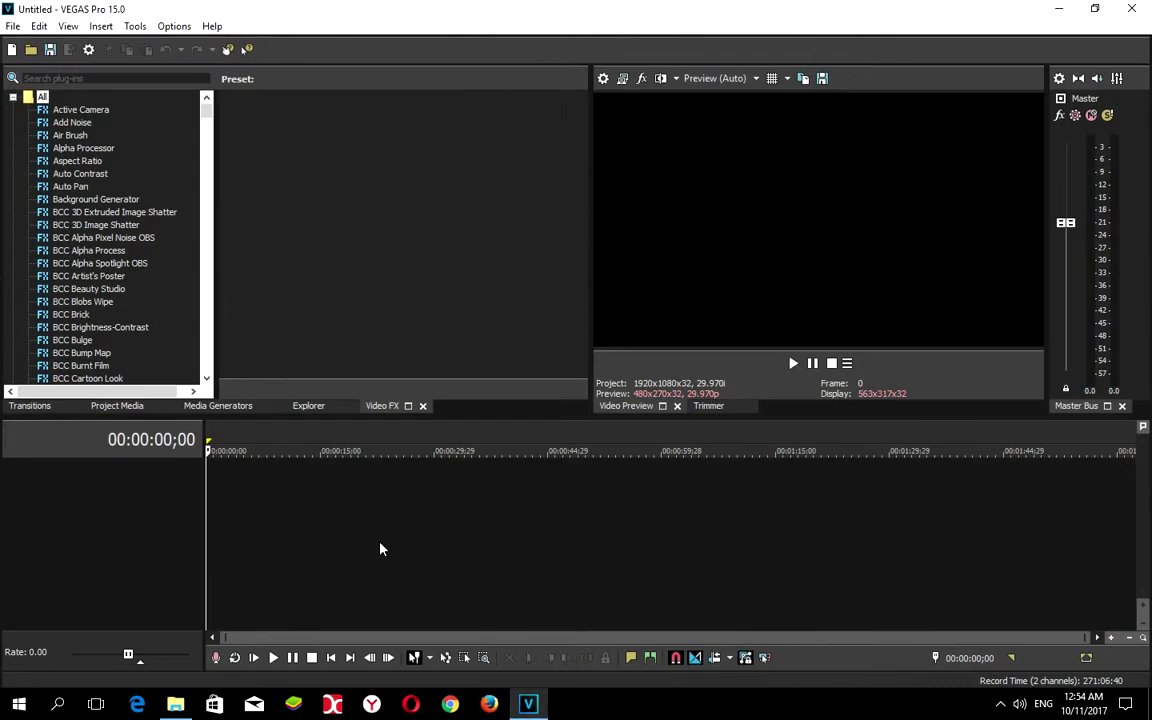
left_click_drag(254, 511, 264, 591)
left_click(264, 591)
scroll(264, 591, "up", 3)
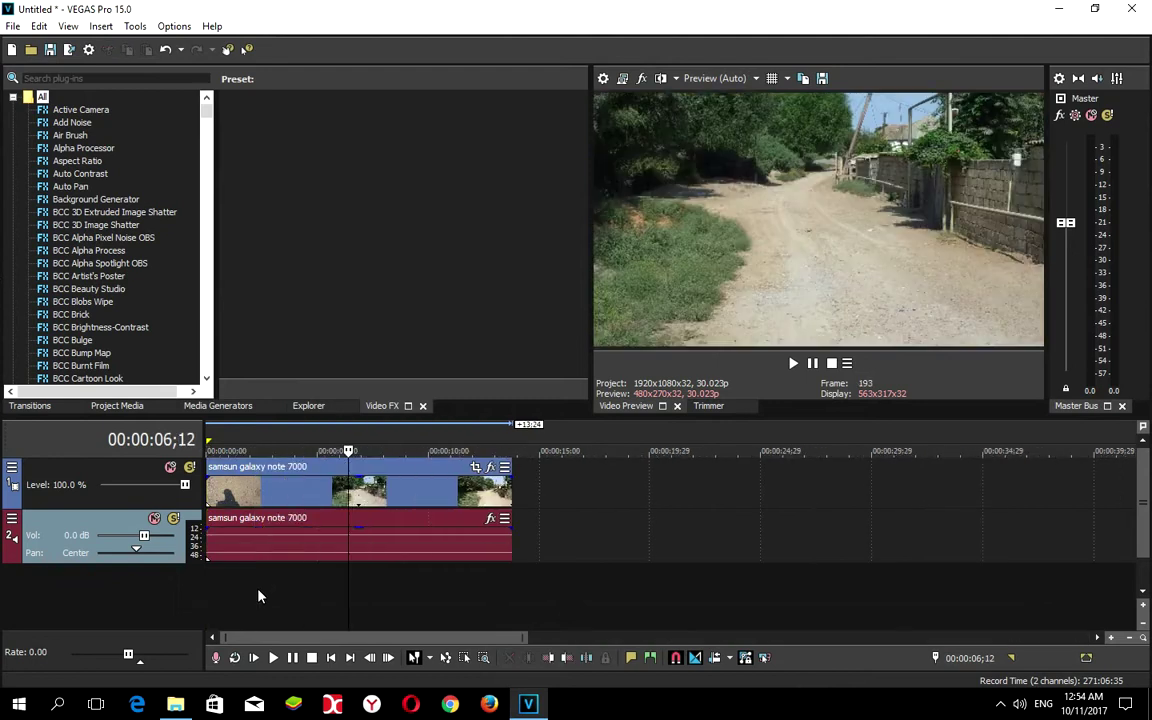
mouse_move(348, 589)
left_mouse_down()
mouse_move(296, 589)
mouse_move(352, 589)
left_mouse_up()
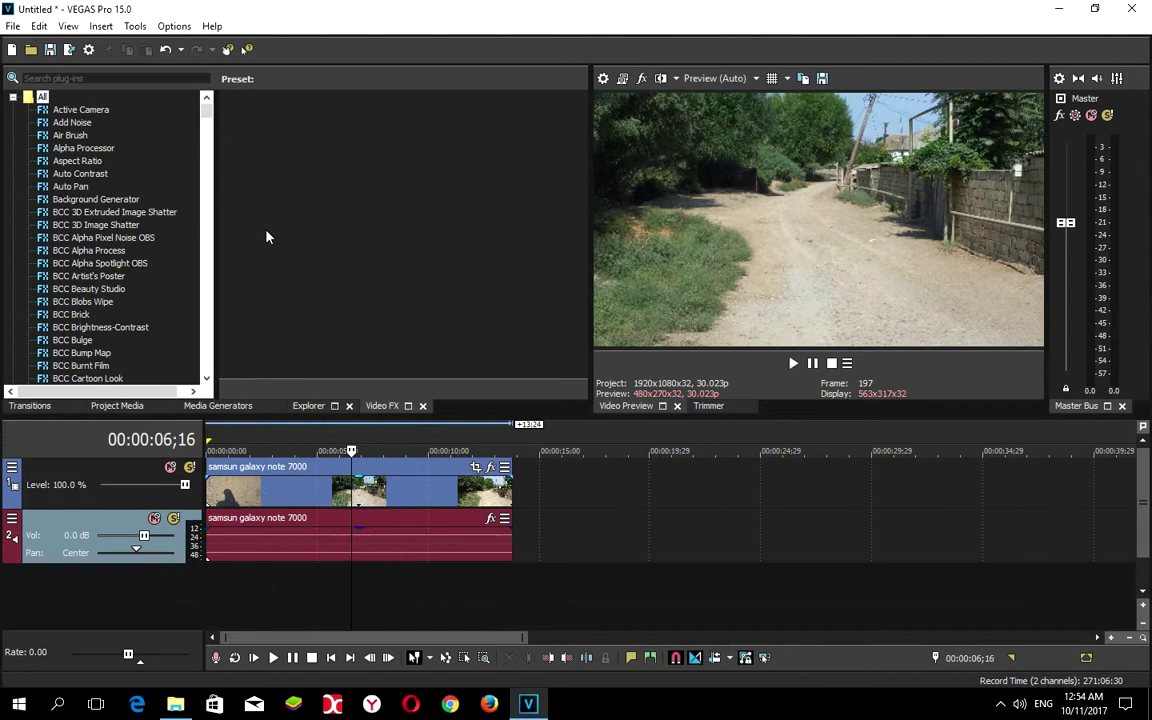
Apply the proDAD Mercalli v4 video effect to the samsun galaxy note 7000 clip on the timeline.
left_click_drag(206, 108, 192, 340)
scroll(117, 239, "up", 6)
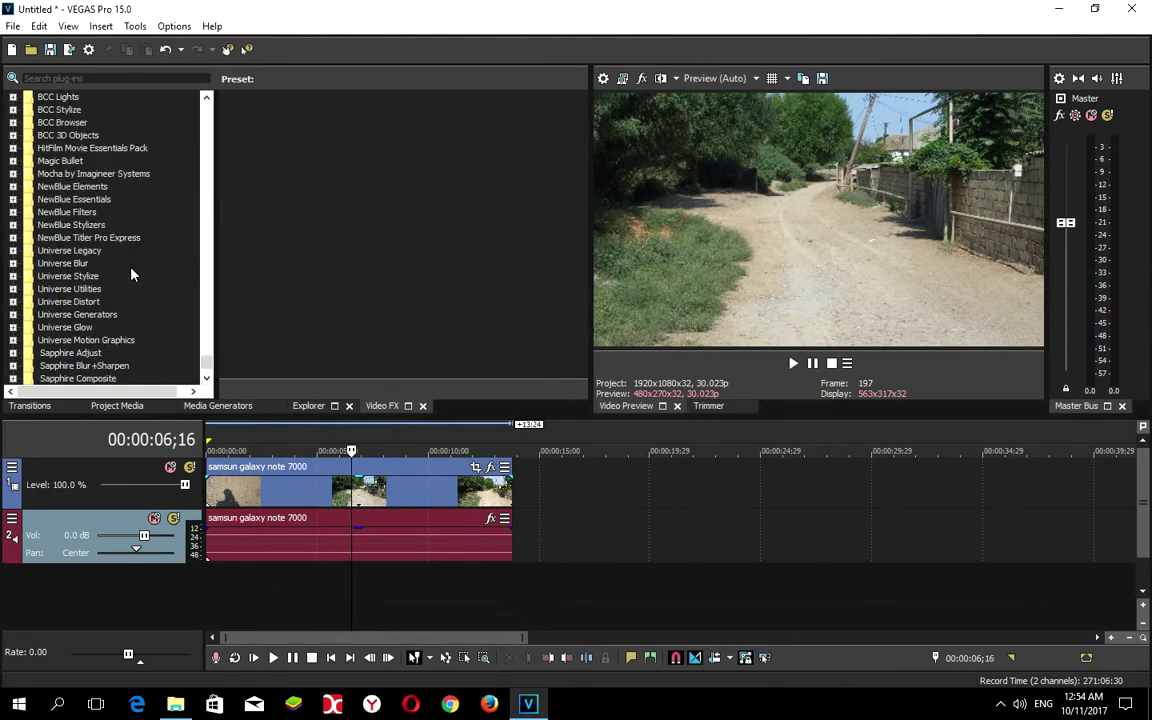
scroll(128, 277, "up", 4)
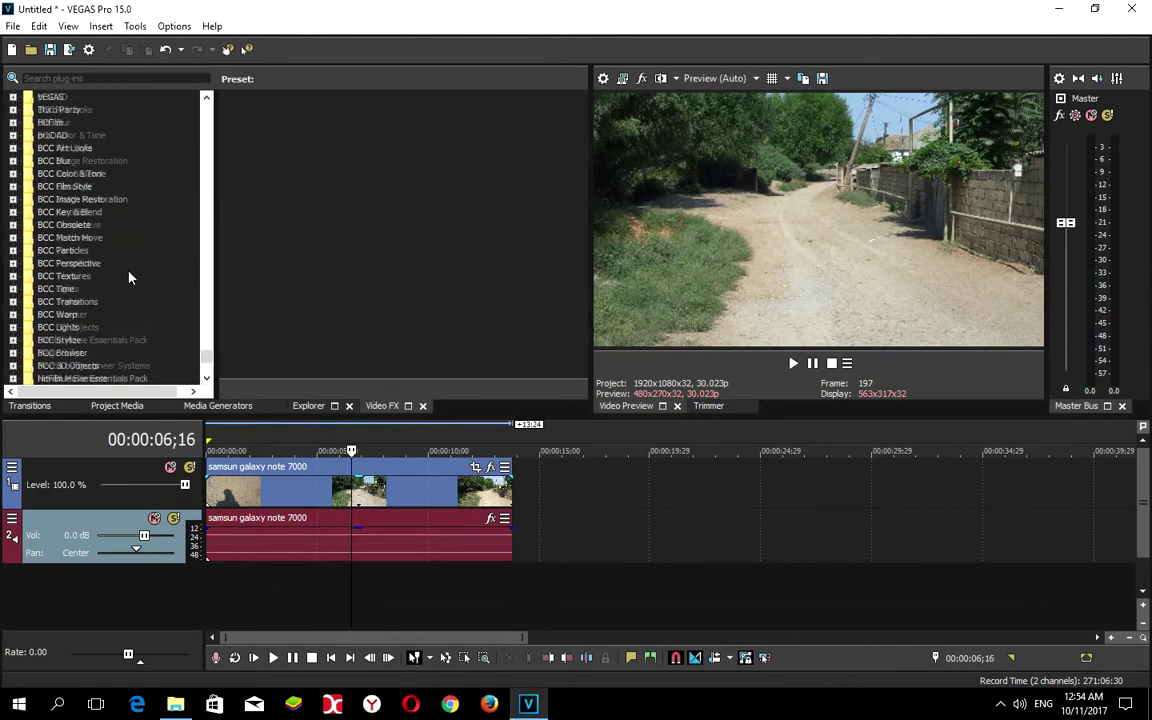
left_click(47, 213)
left_click(12, 212)
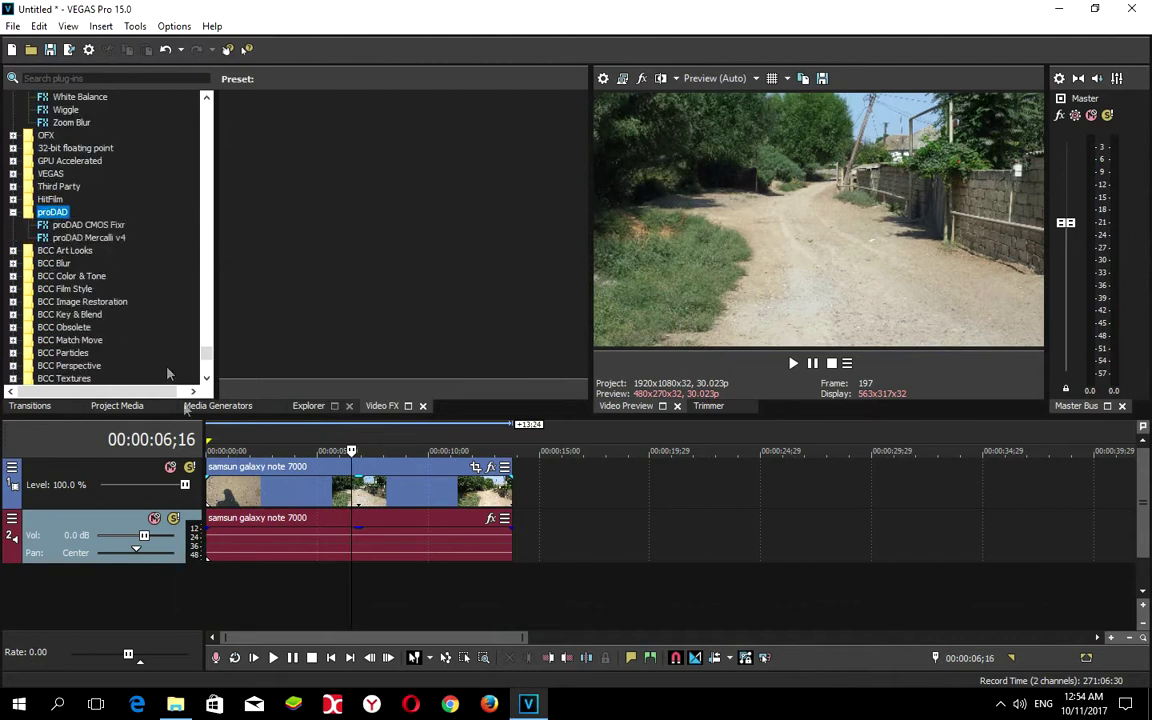
left_click(100, 238)
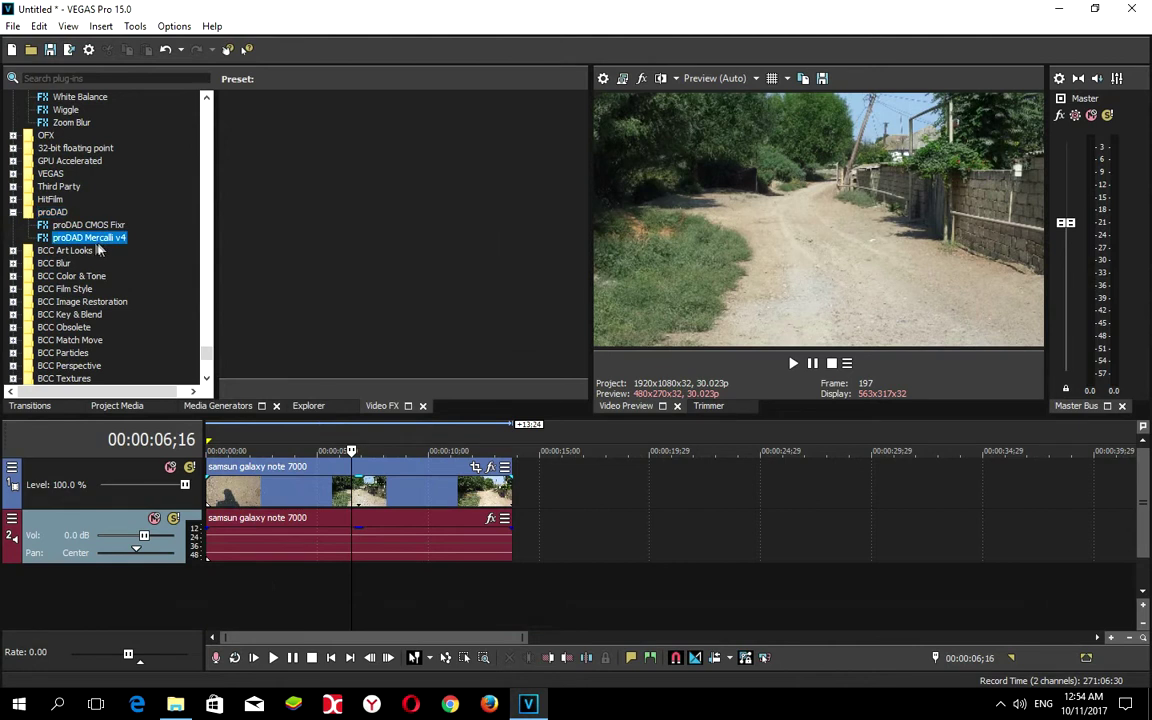
left_click_drag(88, 237, 341, 486)
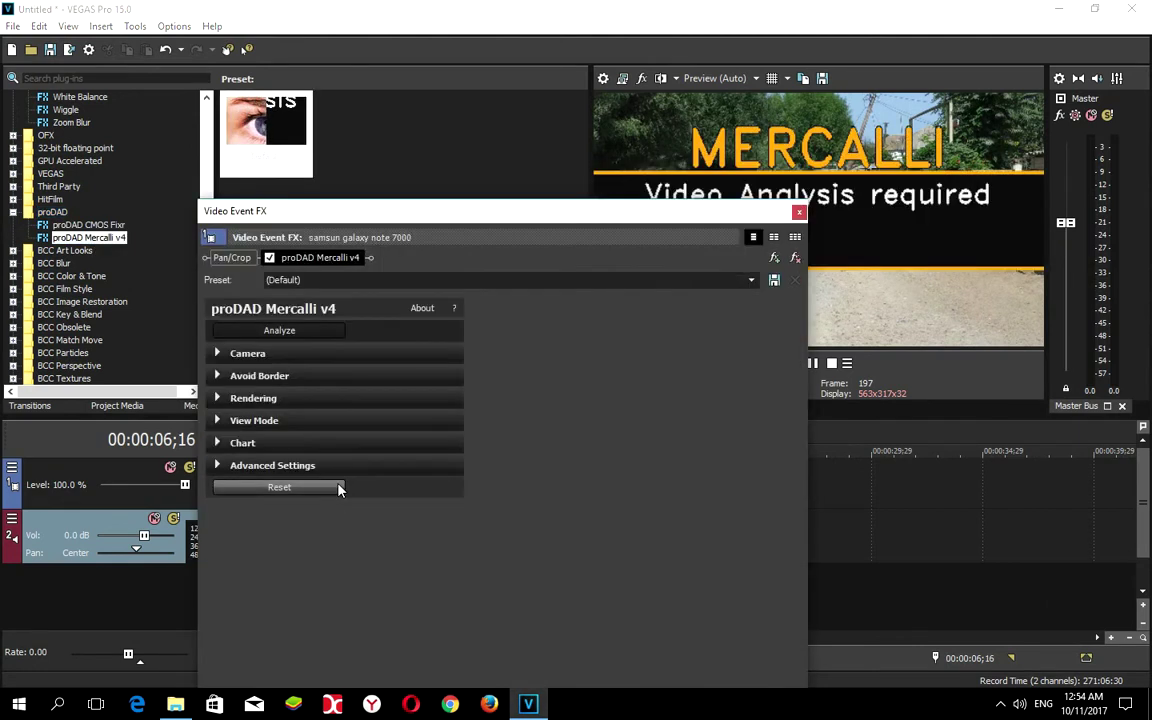
Run the Mercalli video analysis on the Samsung clip with the default preset and close the effect window.
left_click_drag(653, 222, 503, 118)
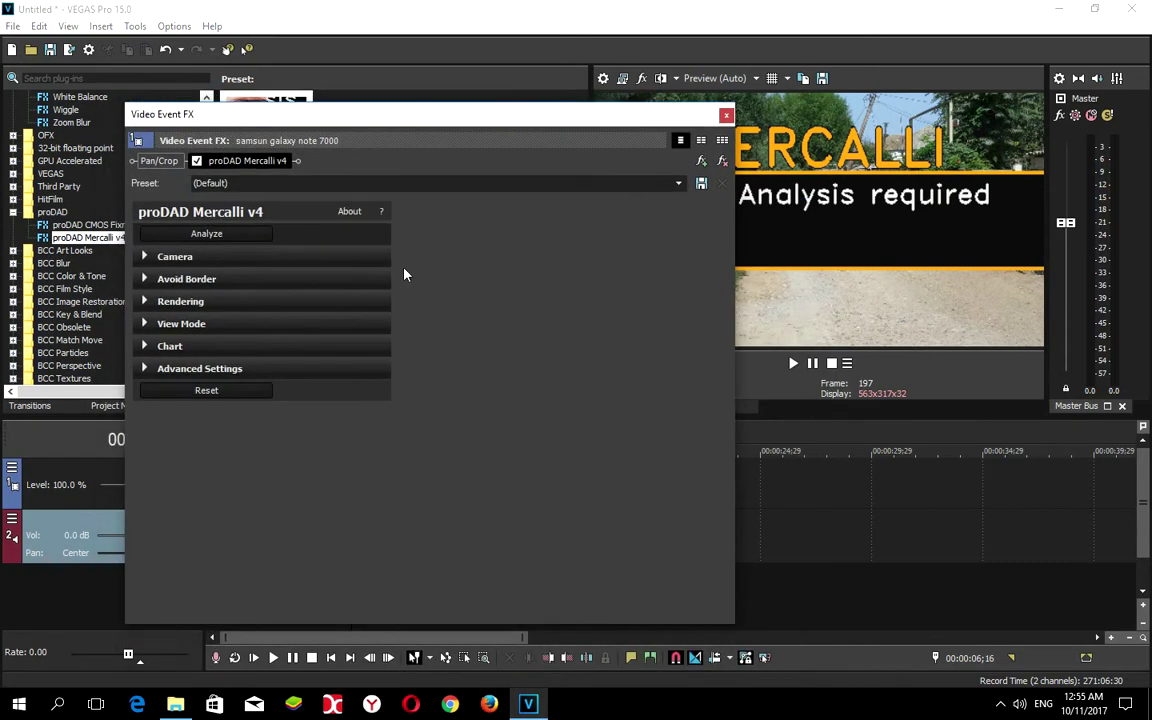
left_click(210, 235)
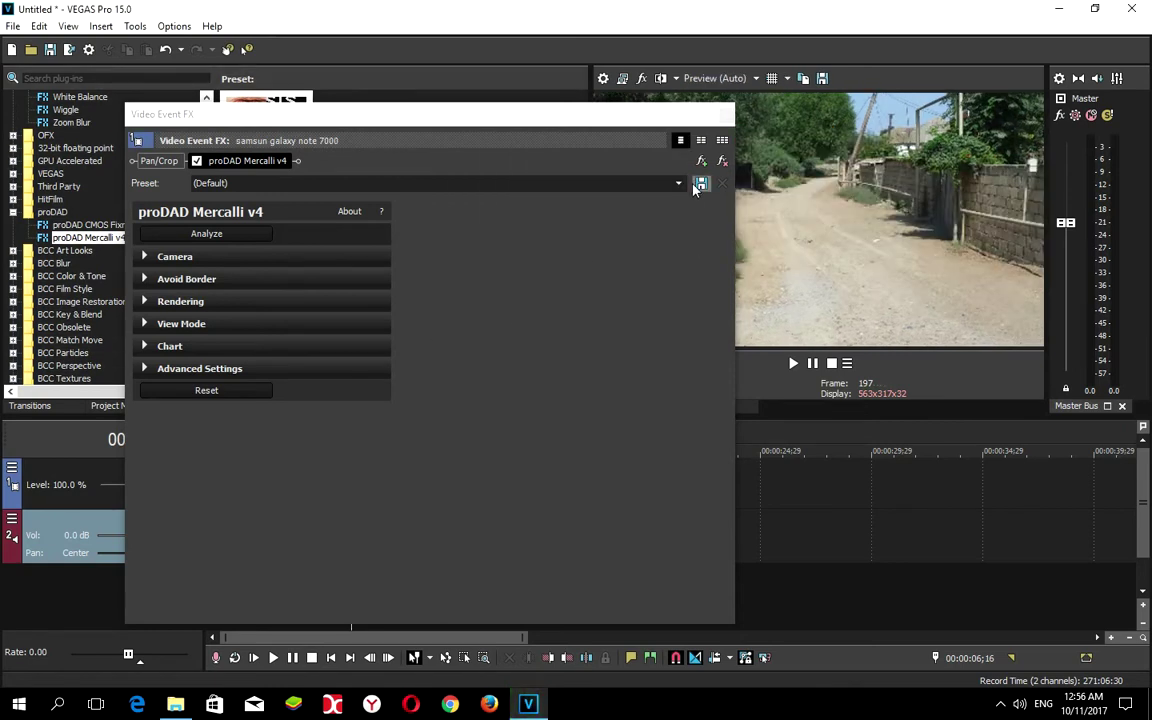
left_click(726, 116)
Play the stabilized Samsung clip from the beginning of the timeline, stop it, and scrub to its middle.
left_click(329, 594)
left_click_drag(329, 594, 185, 535)
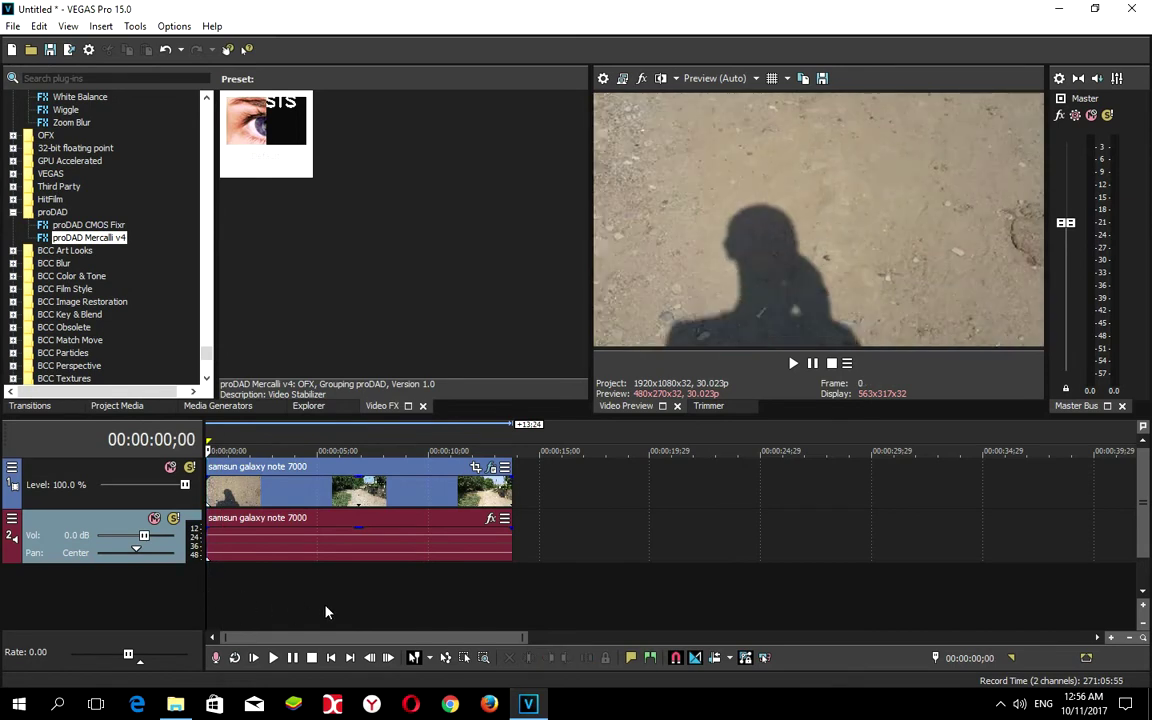
key("space")
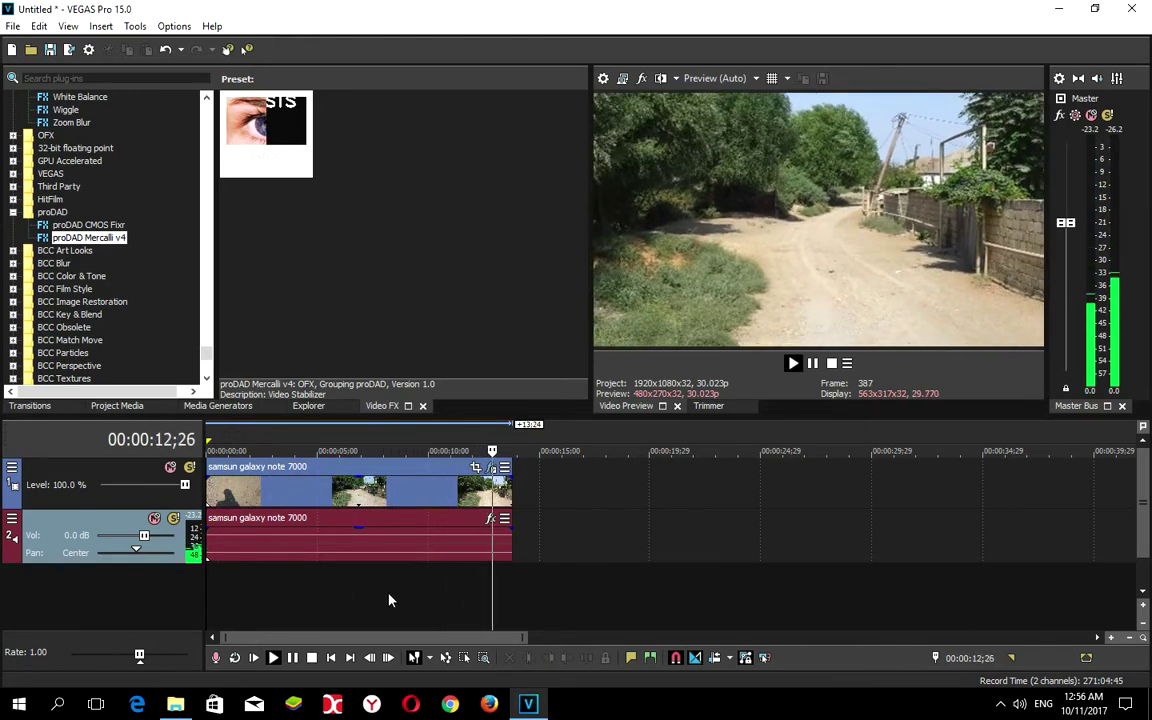
left_click(389, 597)
left_click(351, 533)
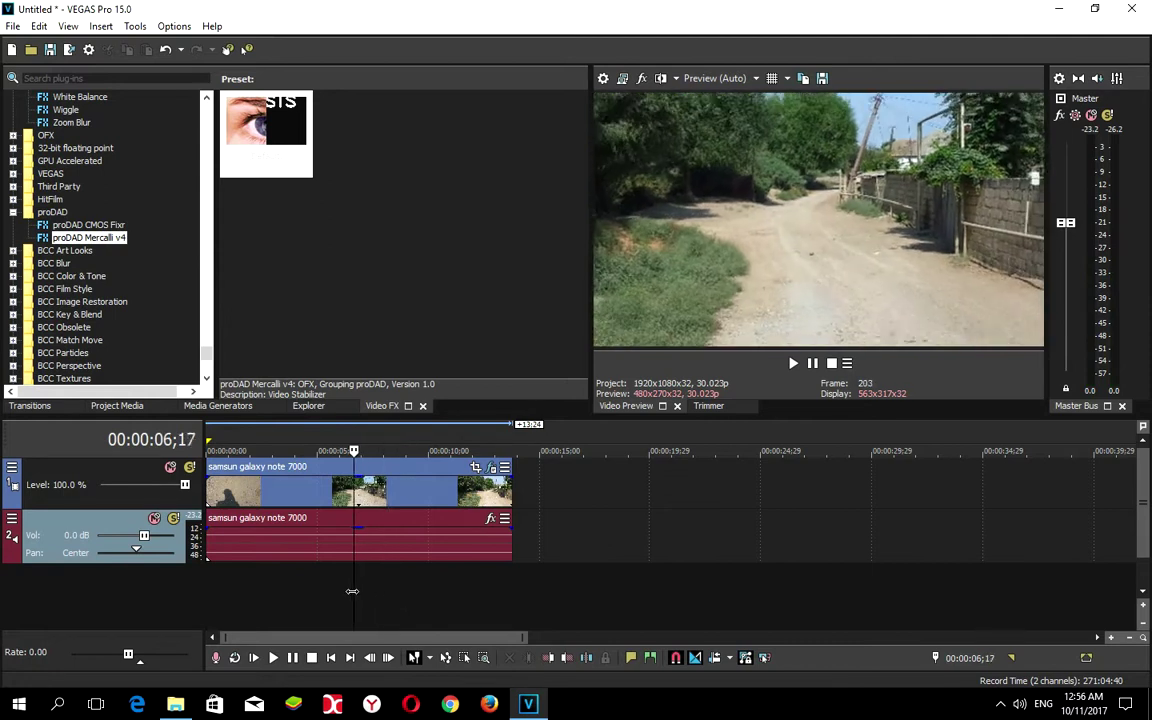
Remove the proDAD Mercalli v4 effect from the Samsung clip and move the effect window away from the preview.
left_click(493, 472)
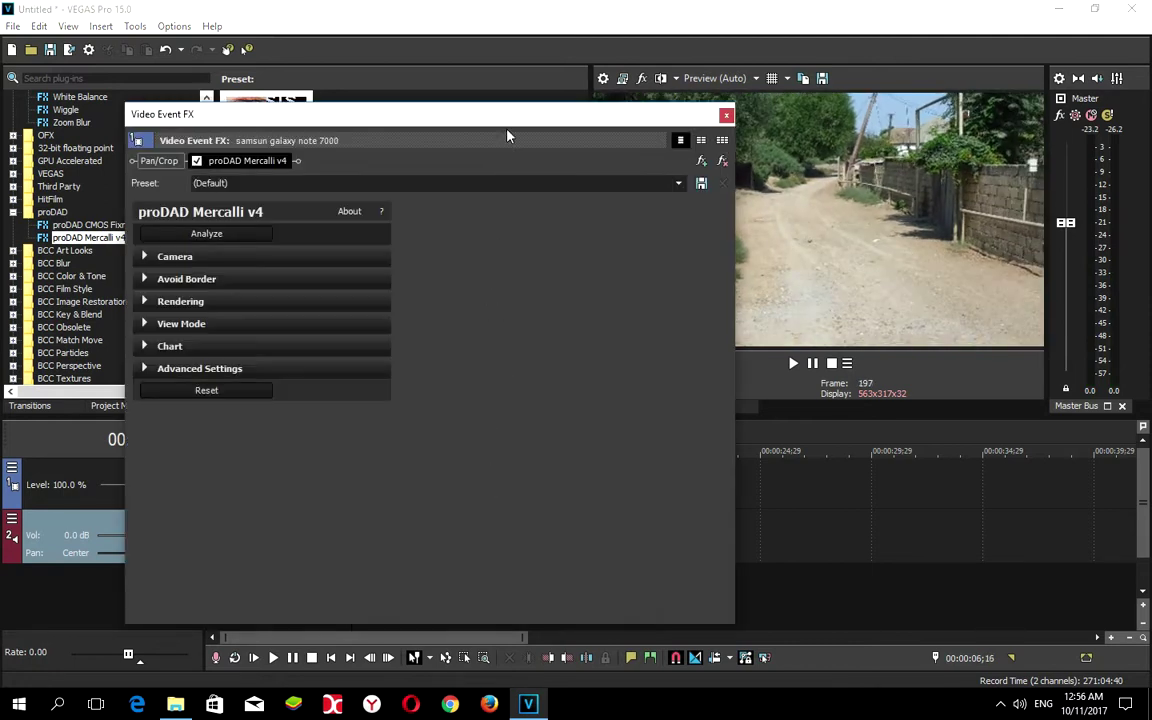
left_click_drag(512, 120, 417, 154)
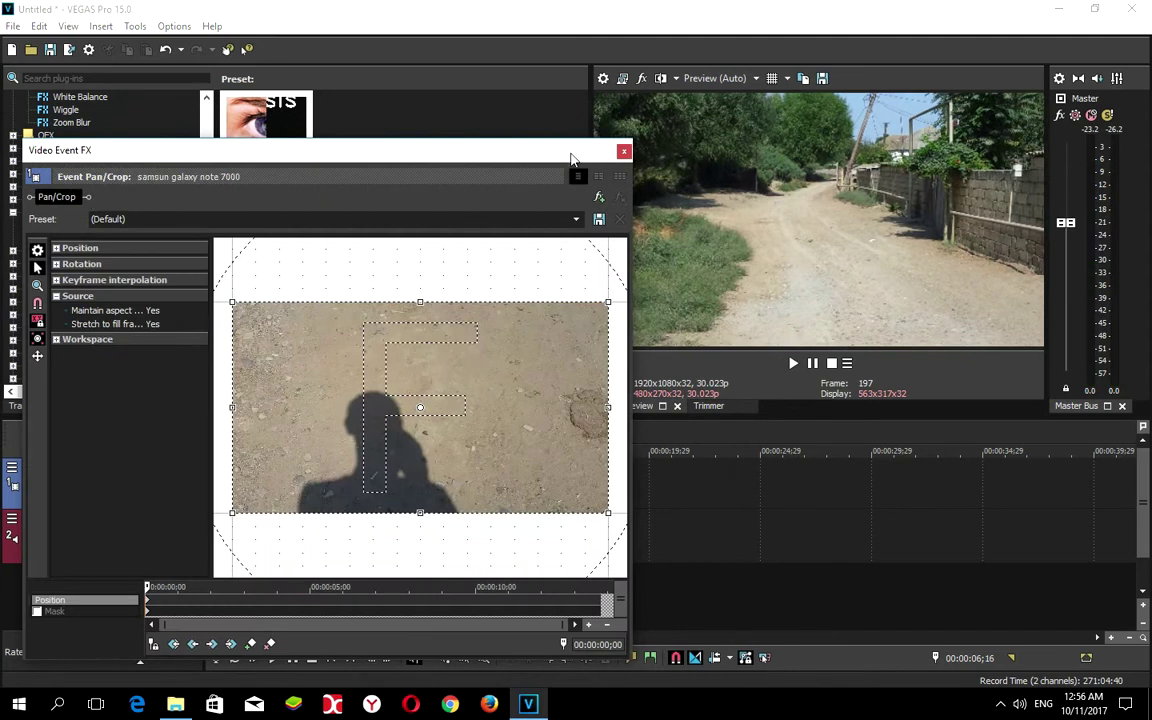
left_click_drag(572, 158, 94, 266)
Play the unstabilized Samsung clip from about the 3-second mark and stop playback.
left_click_drag(349, 591, 275, 598)
key("space")
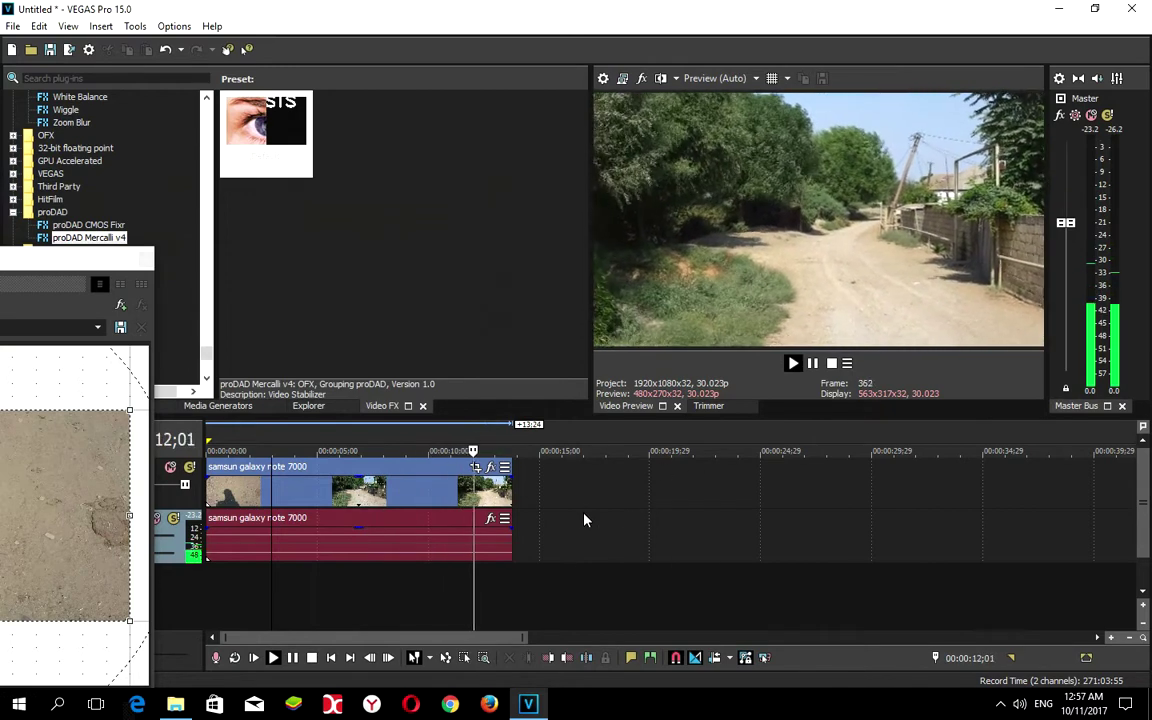
key("space")
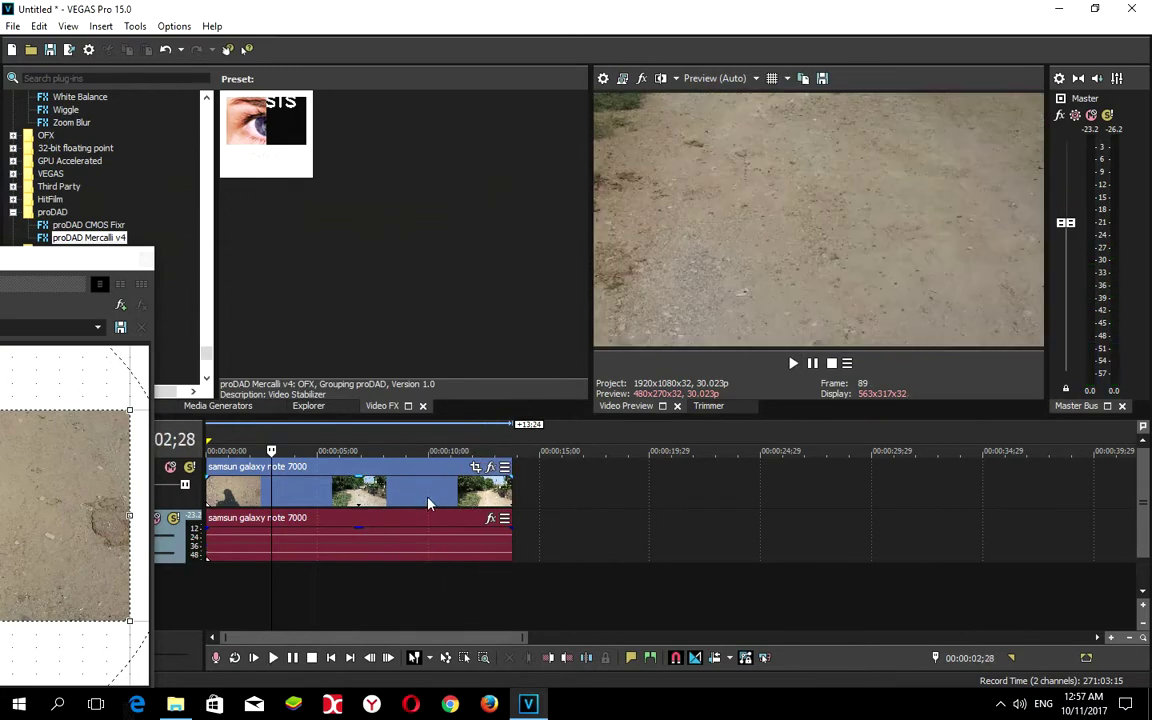
Delete the Samsung clip and place nikon d3200 (1) from the Footages folder at the start of the timeline.
left_click(428, 503)
key("Delete")
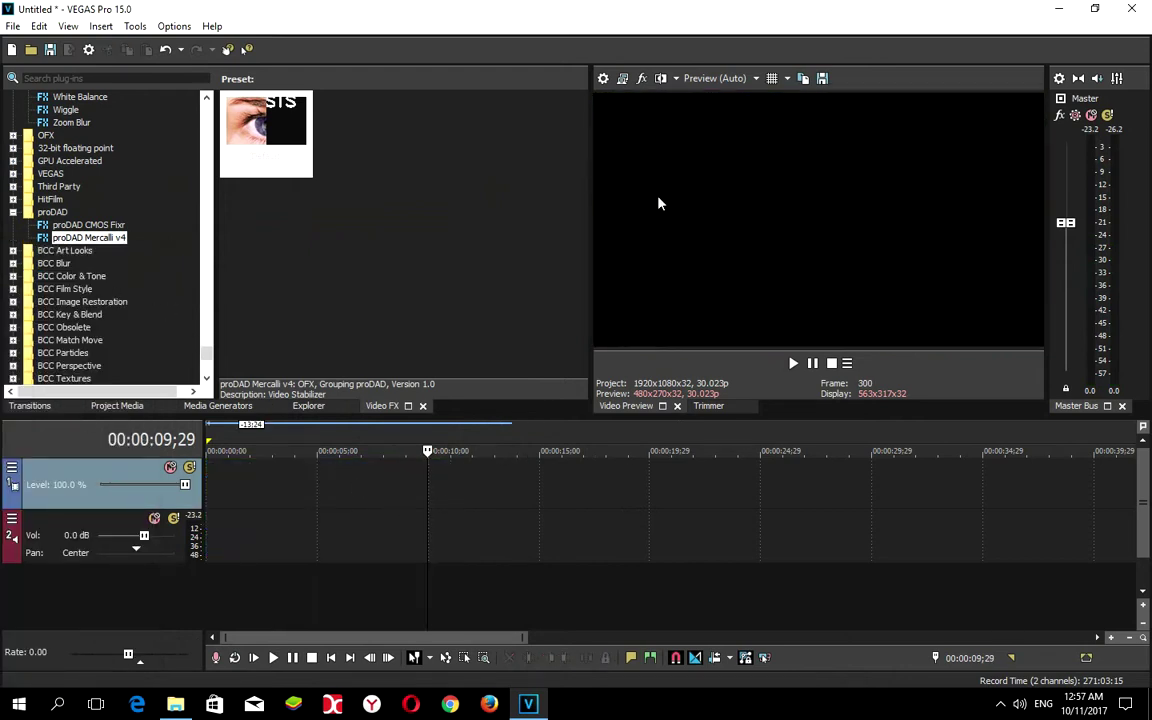
left_click(175, 704)
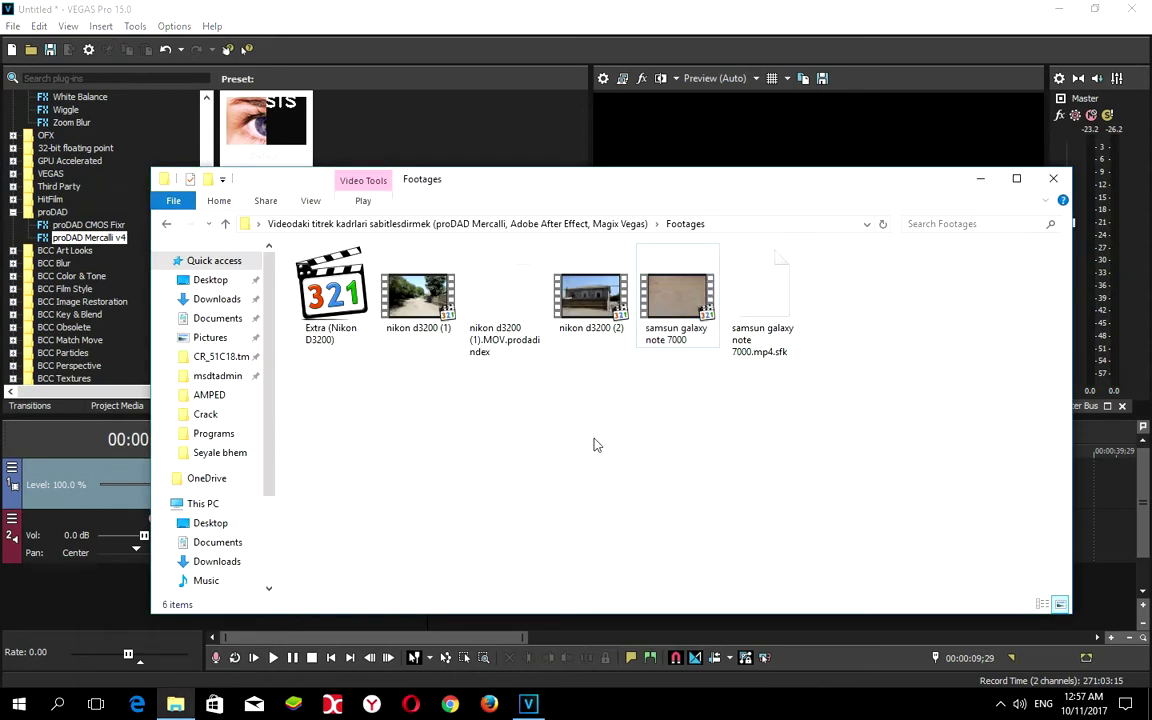
left_click(413, 310)
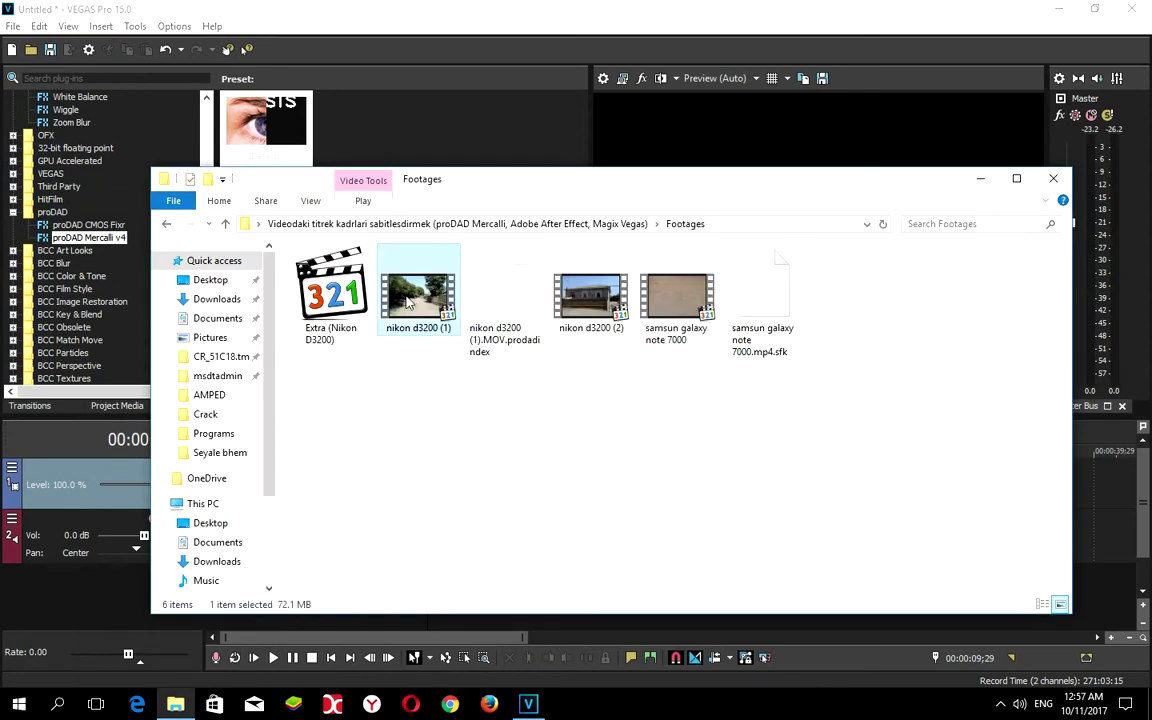
left_click_drag(410, 300, 220, 490)
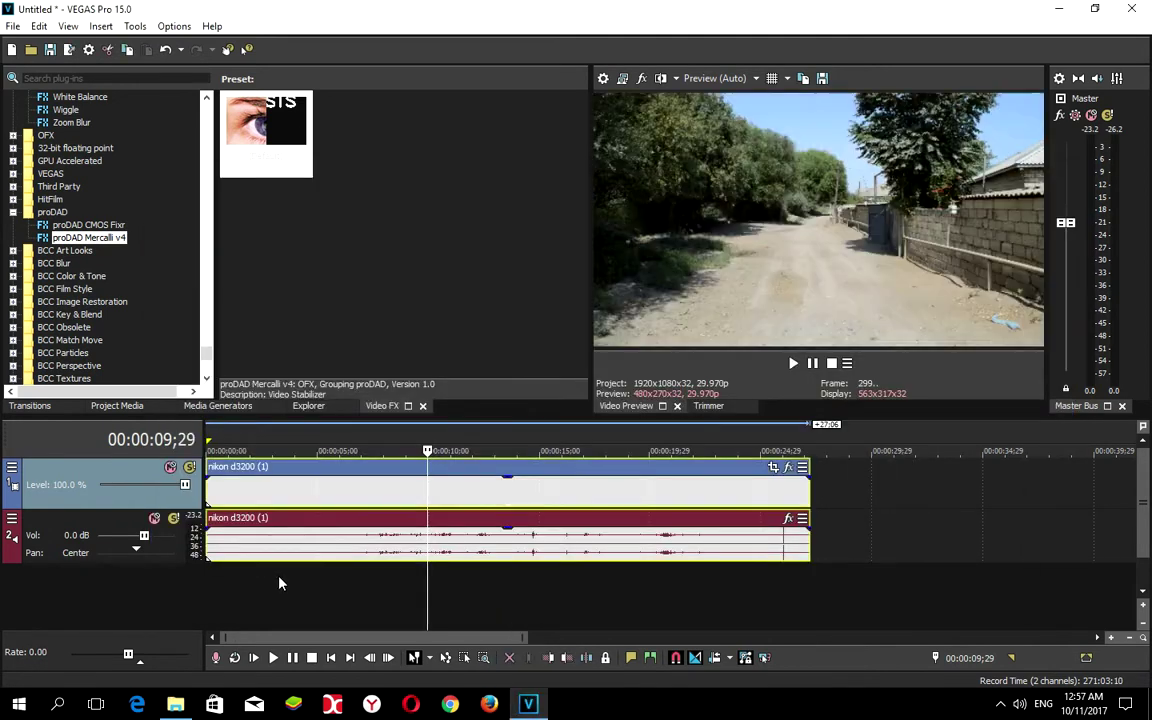
Apply proDAD Mercalli v4 to the nikon d3200 (1) clip, run its video analysis, and close the effect window.
left_click(407, 527)
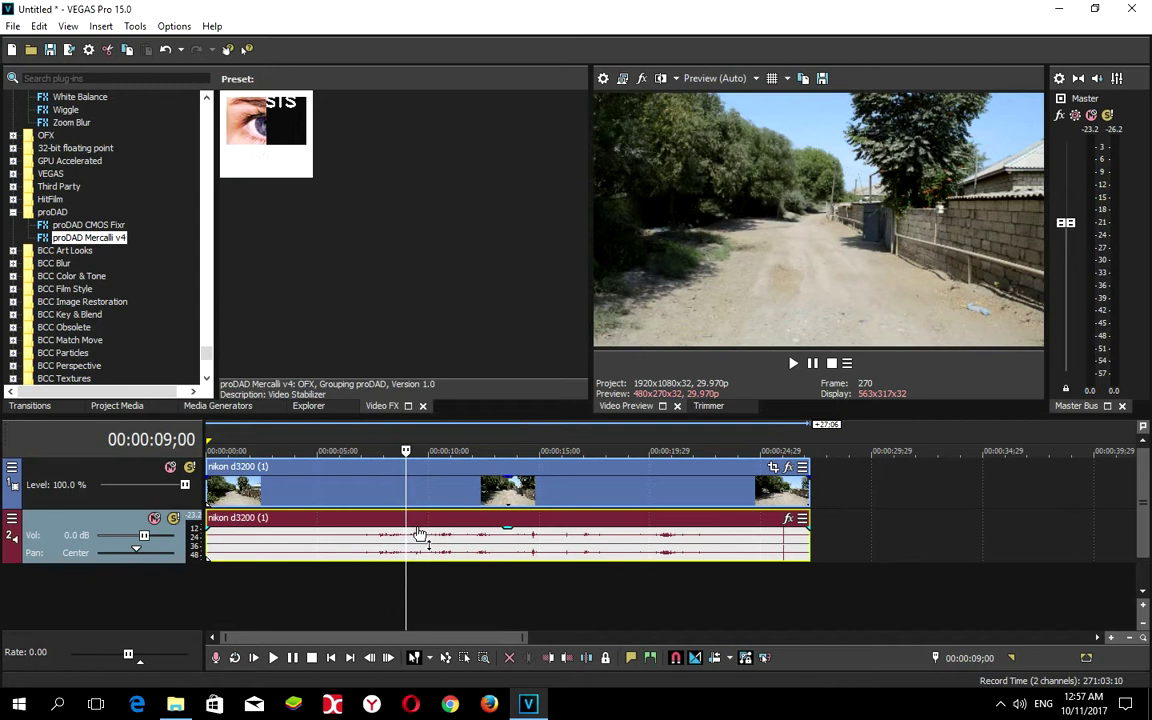
double_click(385, 612)
left_click_drag(78, 234, 383, 504)
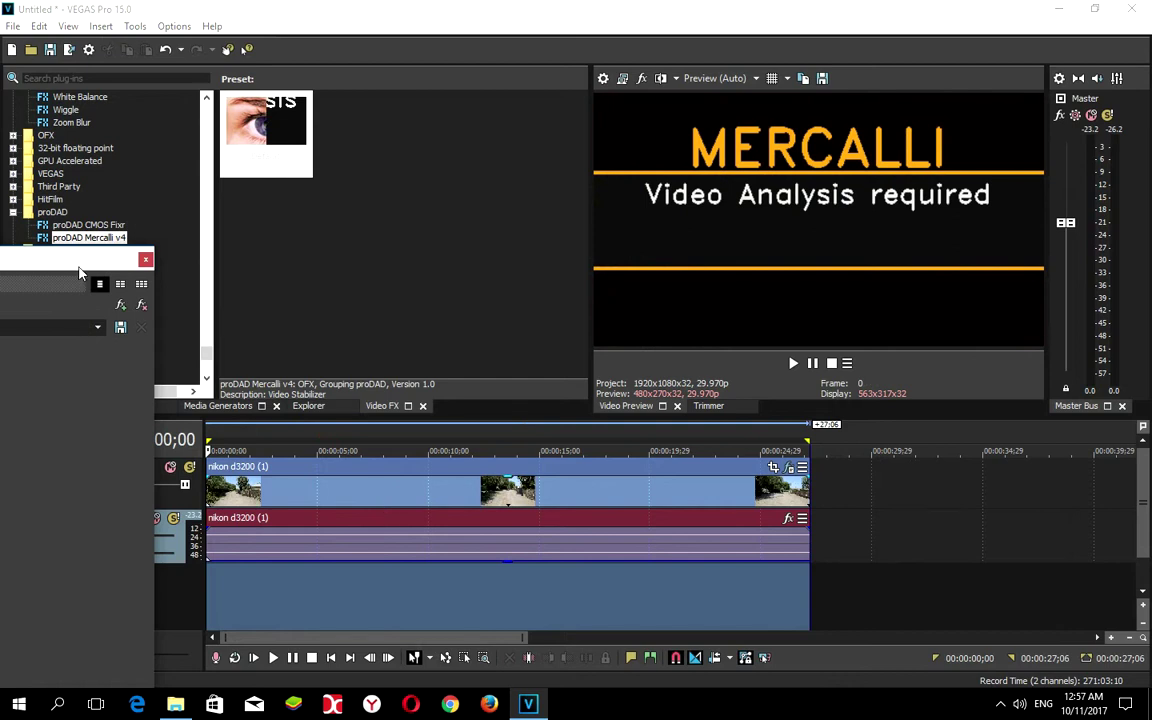
left_click_drag(84, 268, 598, 131)
left_click(185, 241)
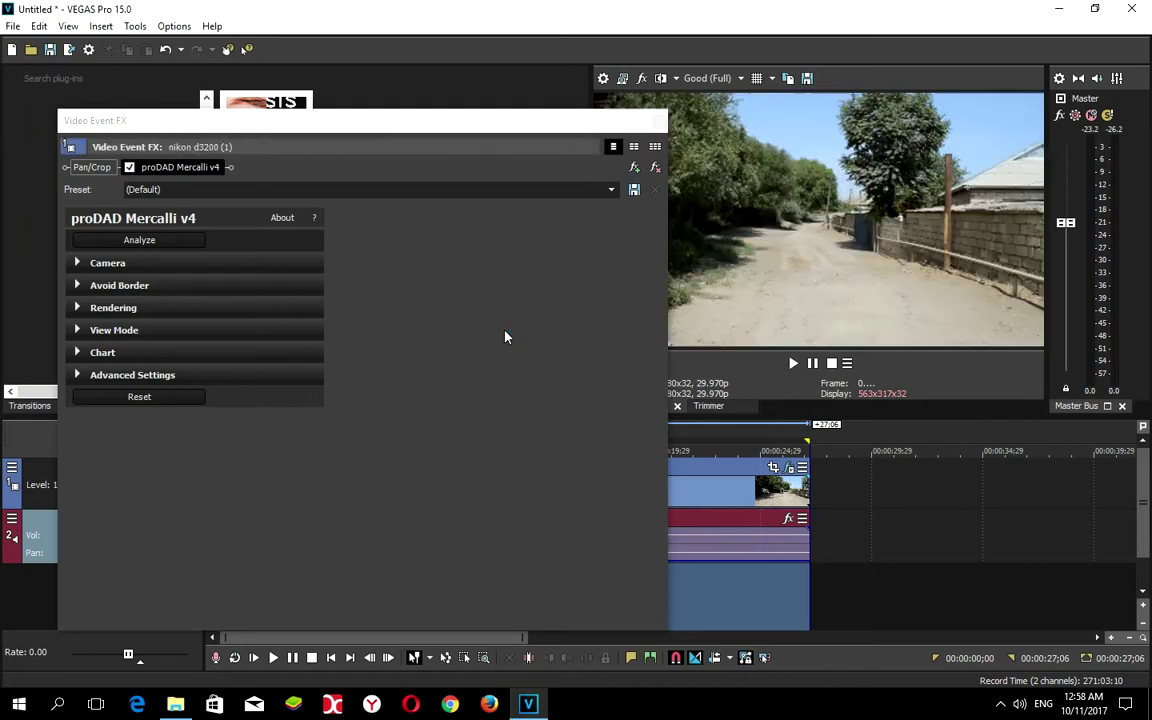
left_click(661, 121)
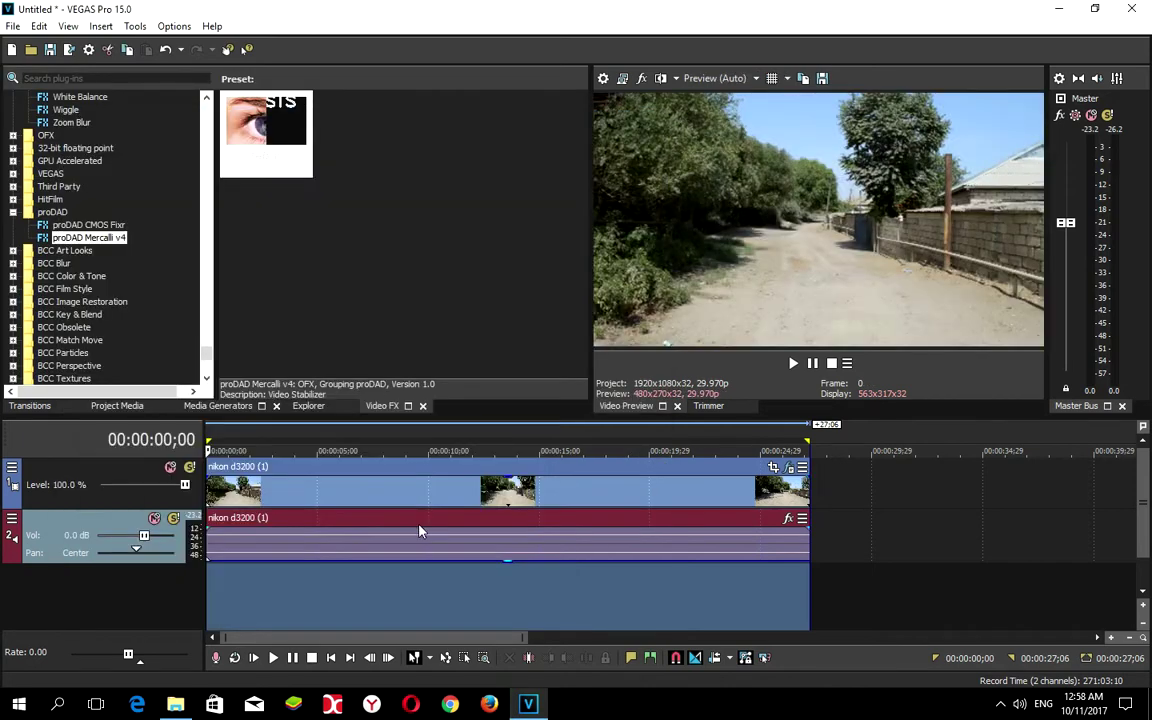
Play the stabilized nikon d3200 (1) clip from near its beginning to check the result, and stop playback.
left_click(238, 604)
key("space")
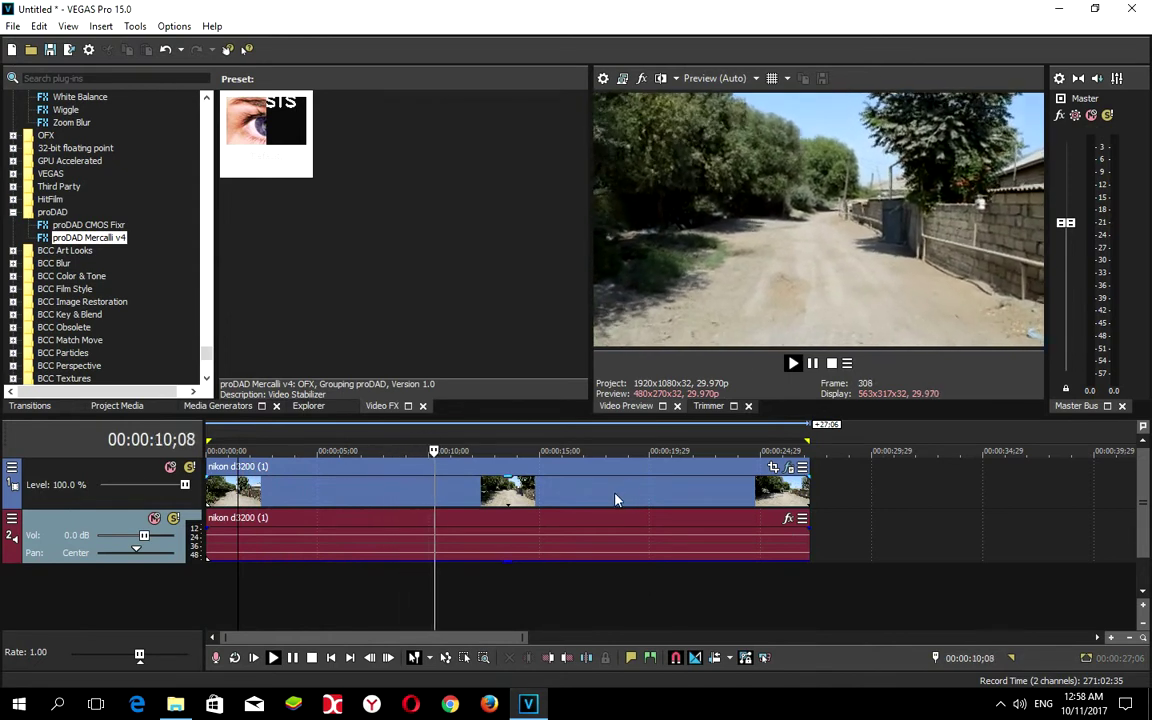
scroll(590, 503, "down", 3)
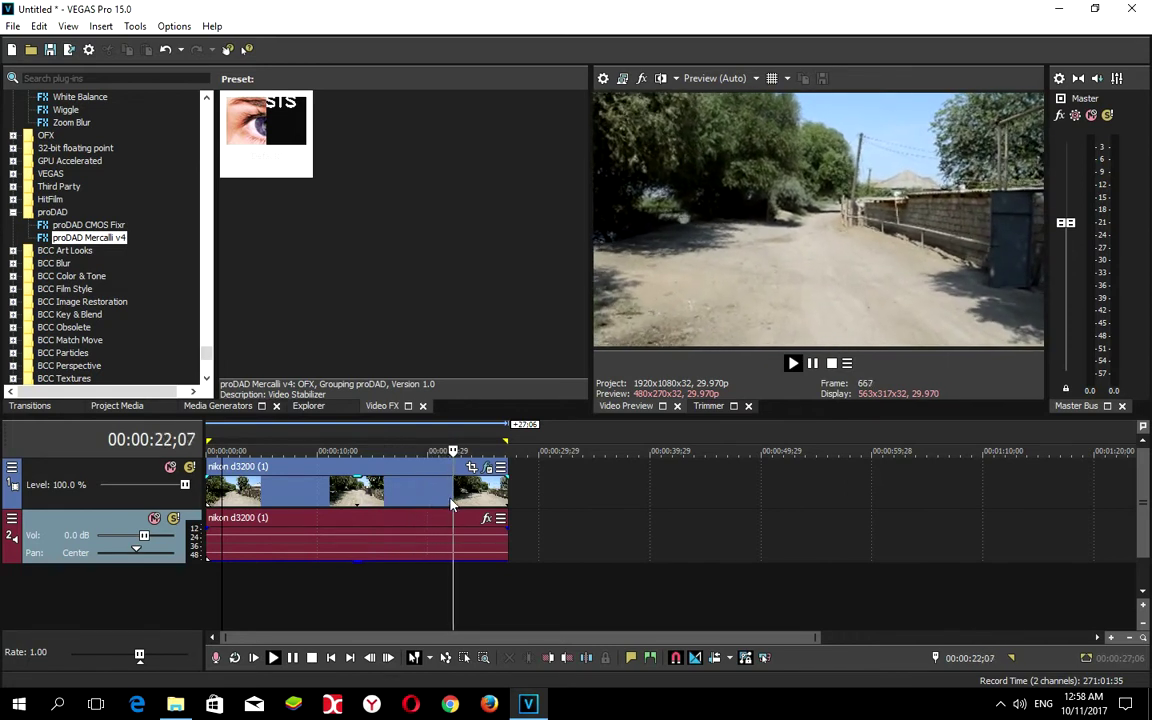
key("space")
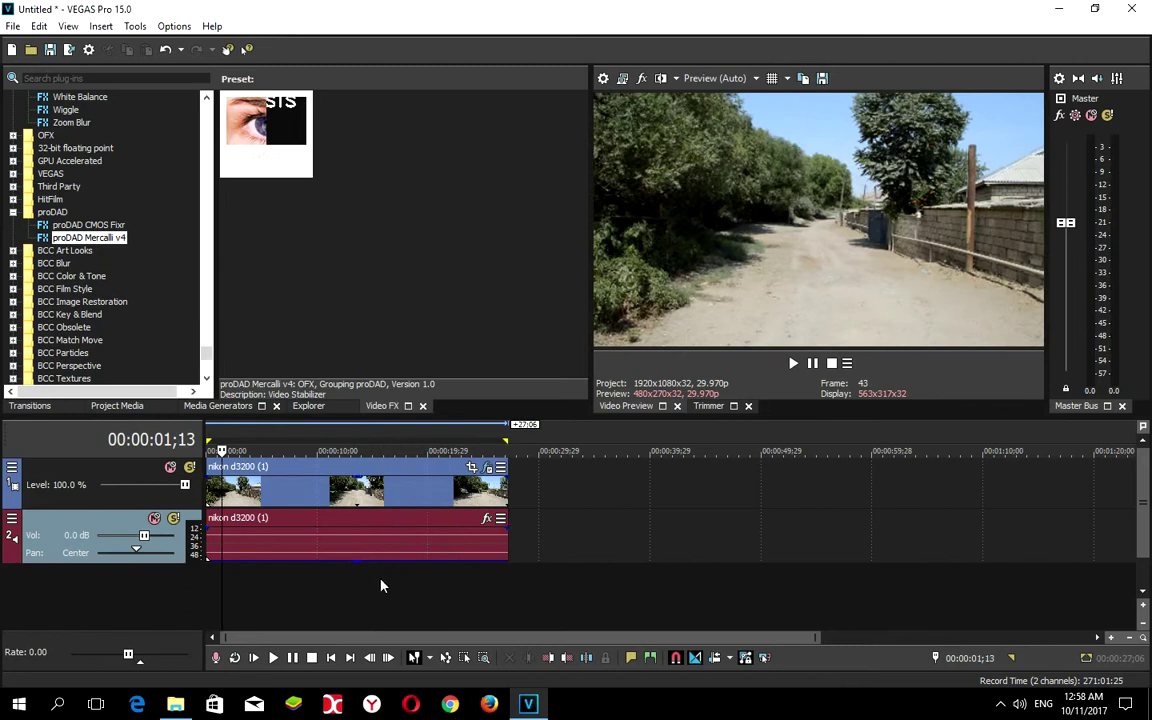
Delete the nikon d3200 (1) clip with its audio from the timeline.
left_click(392, 480)
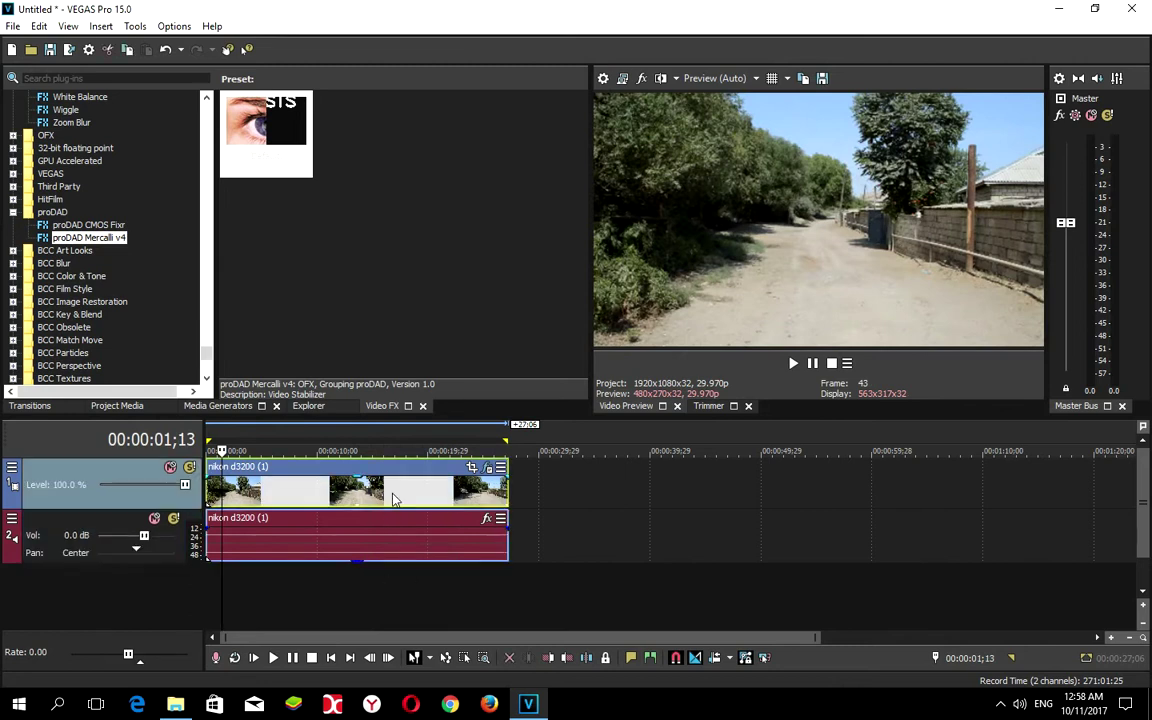
key("Delete")
left_click(337, 600)
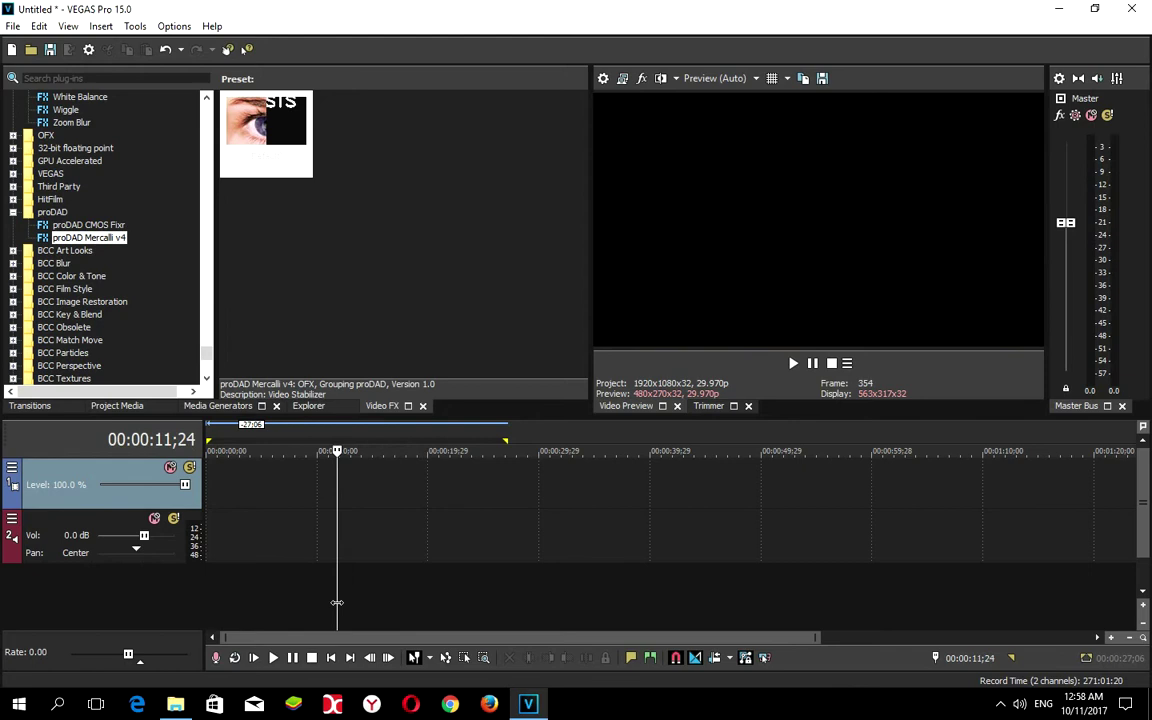
Open the Extra (Nikon D3200) video from the Footages folder in the media player to view the original footage, and close the player.
left_click(208, 560)
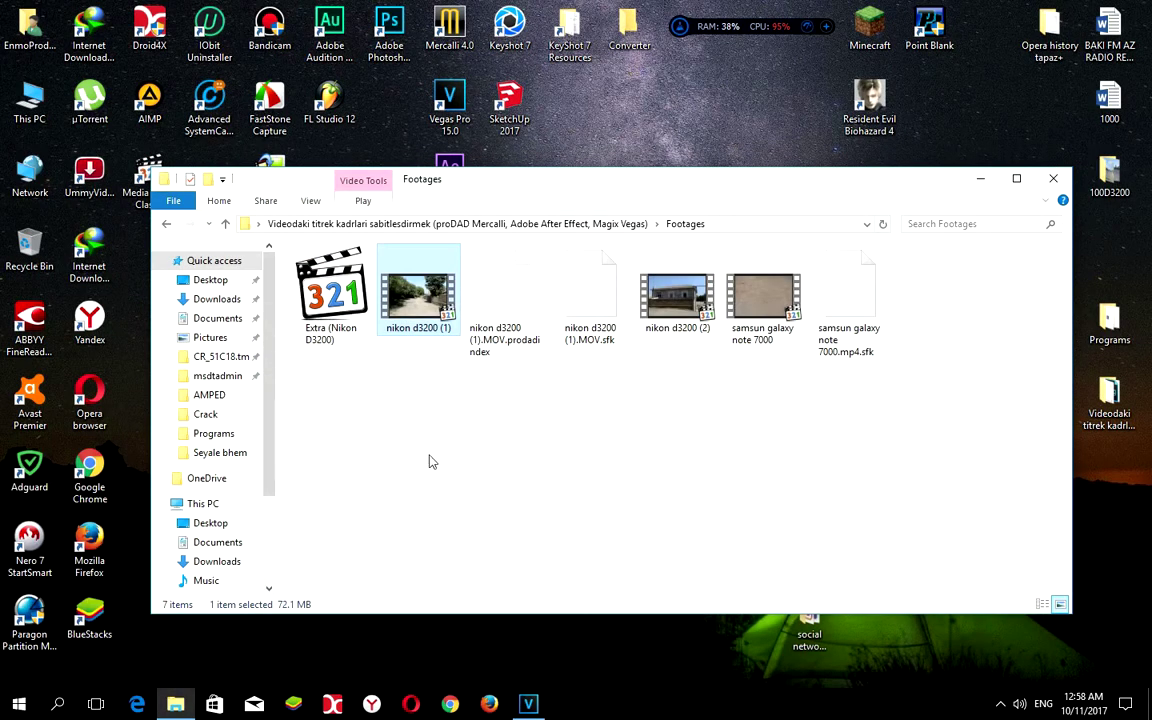
double_click(340, 305)
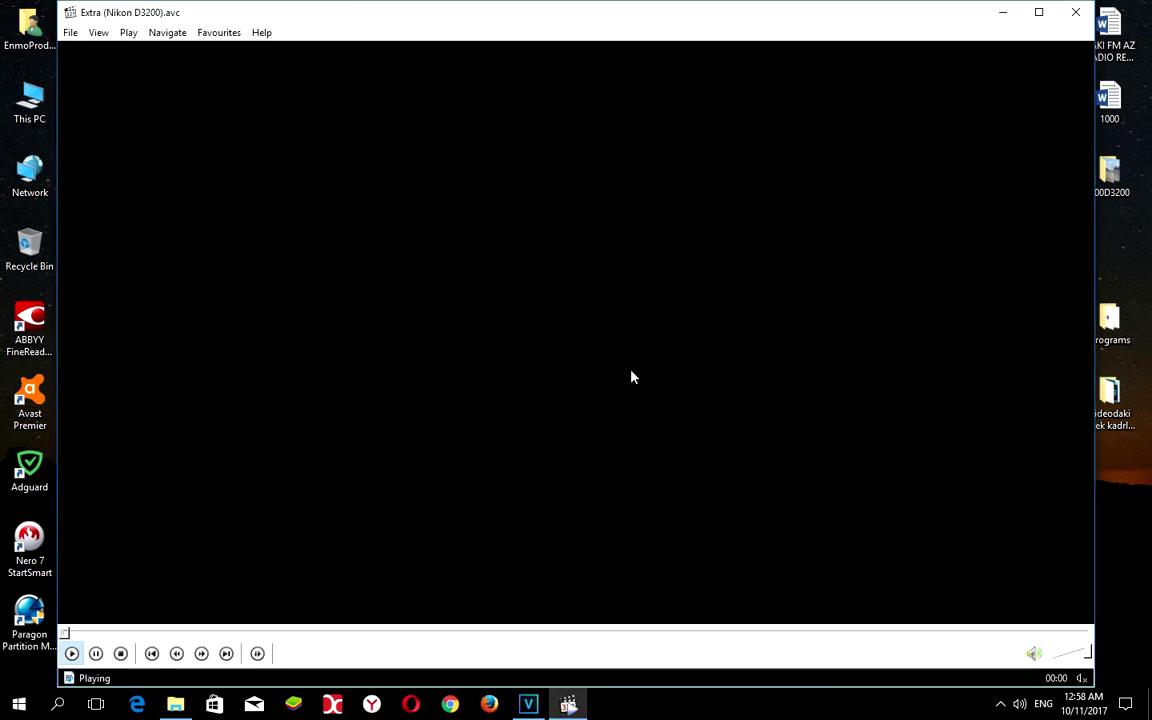
left_click(885, 167)
left_click_drag(926, 23, 784, 414)
left_click_drag(694, 185, 667, 112)
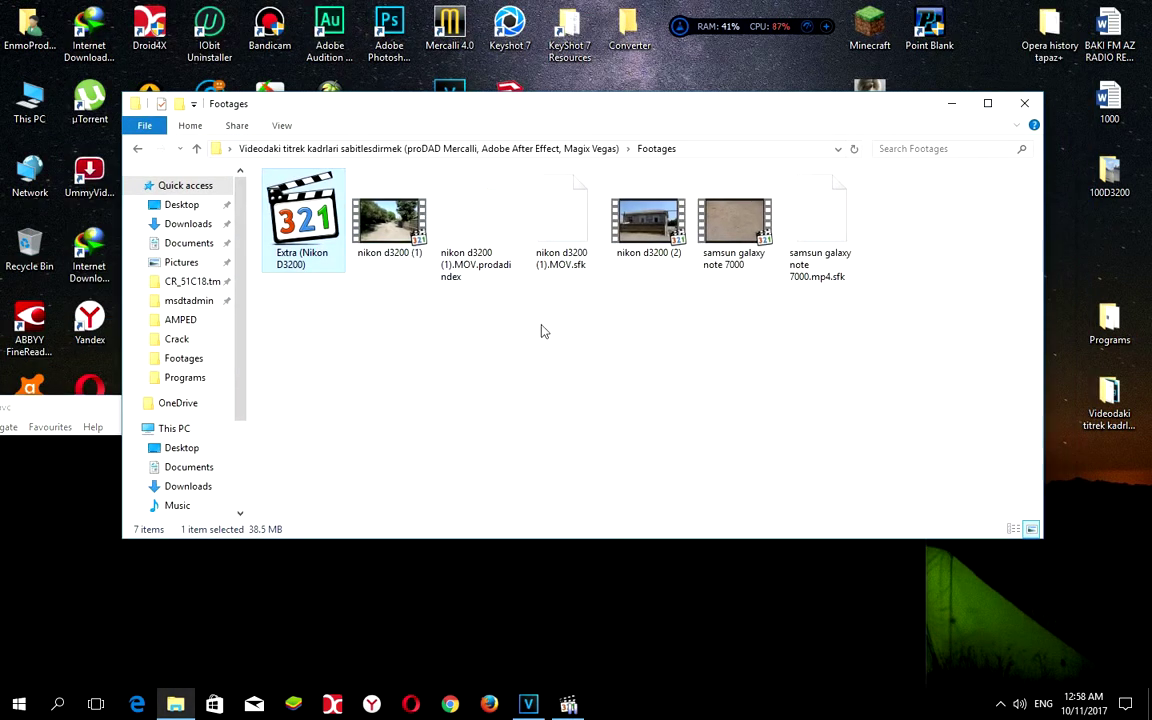
right_click(487, 292)
left_click(590, 391)
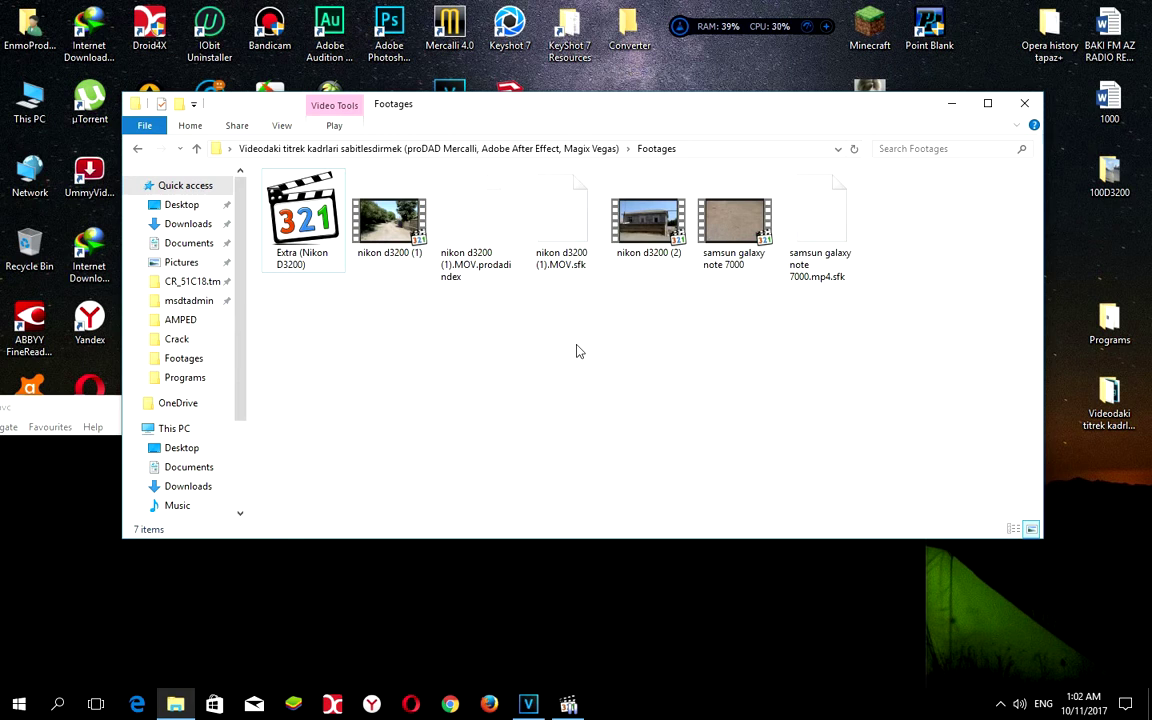
left_click(90, 412)
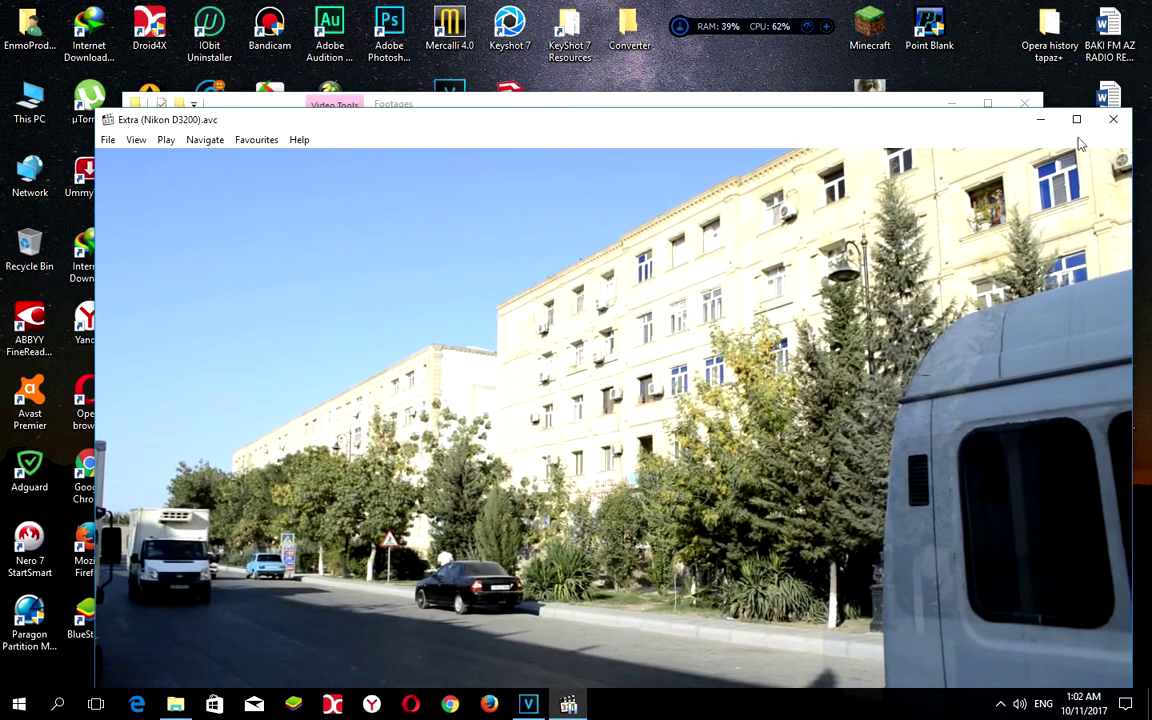
left_click(1113, 119)
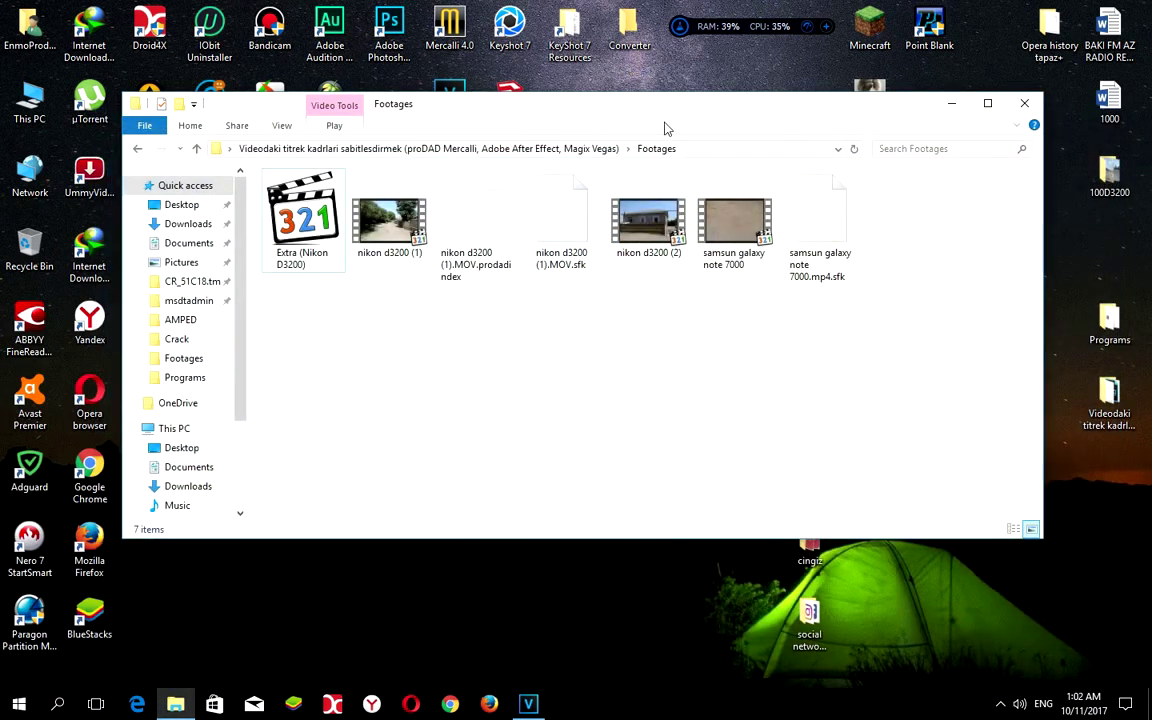
Place the Extra (Nikon D3200) clip from the Footages folder at the start of the VEGAS Pro video track.
left_click_drag(658, 114, 680, 110)
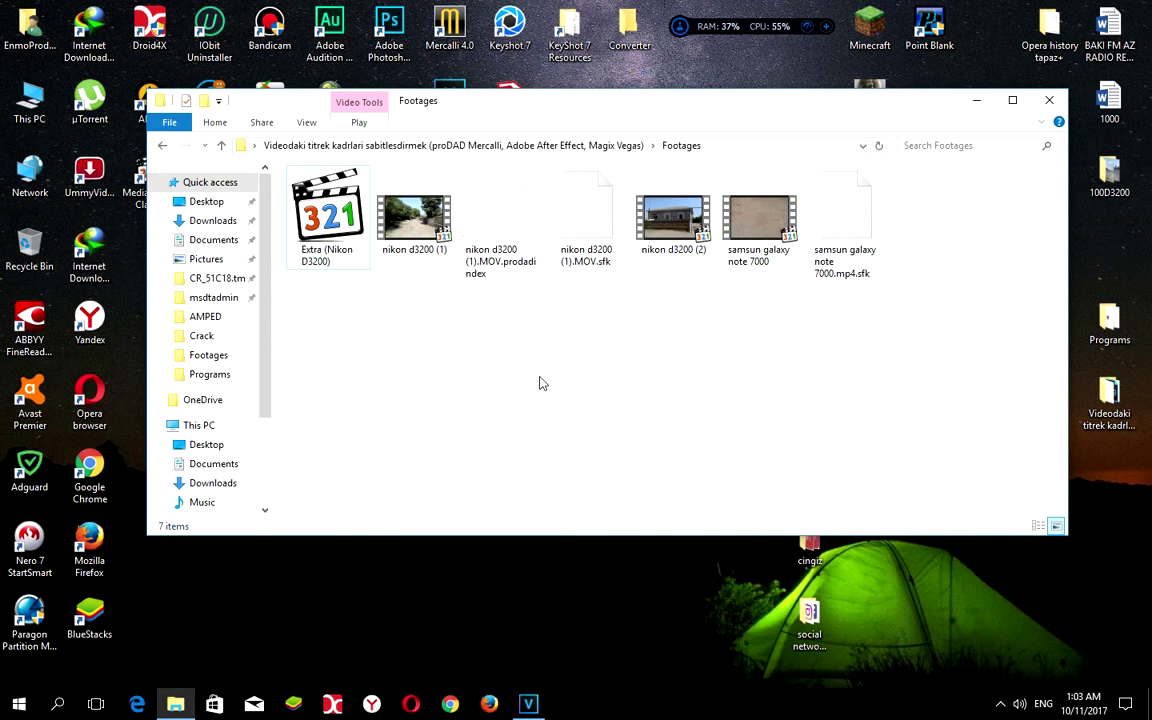
left_click_drag(328, 212, 396, 534)
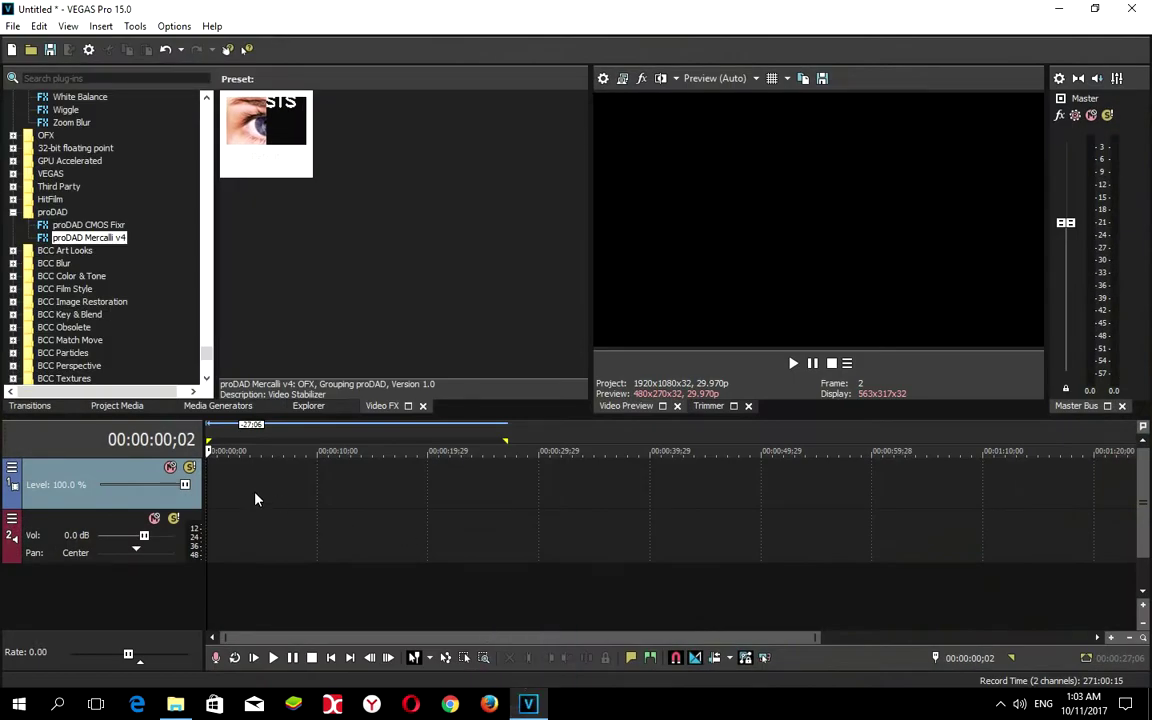
left_click_drag(255, 499, 250, 510)
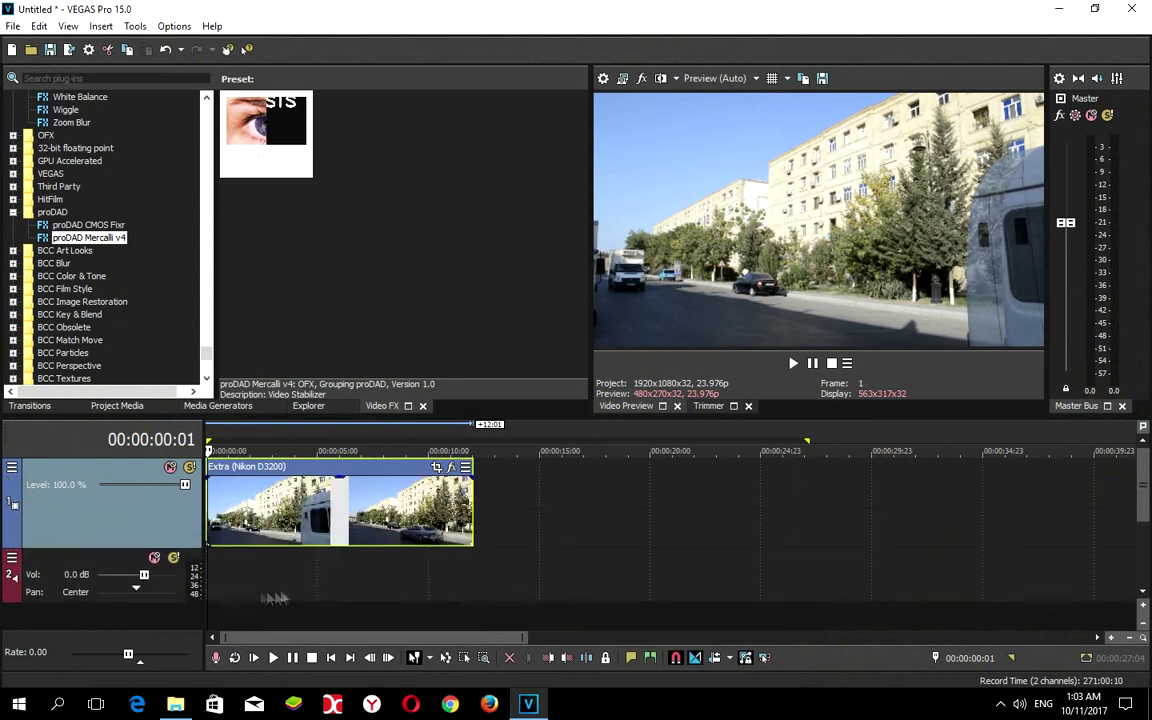
Scrub through the opening seconds of the Extra (Nikon D3200) clip and apply the proDAD Mercalli v4 effect to it.
left_click(270, 597)
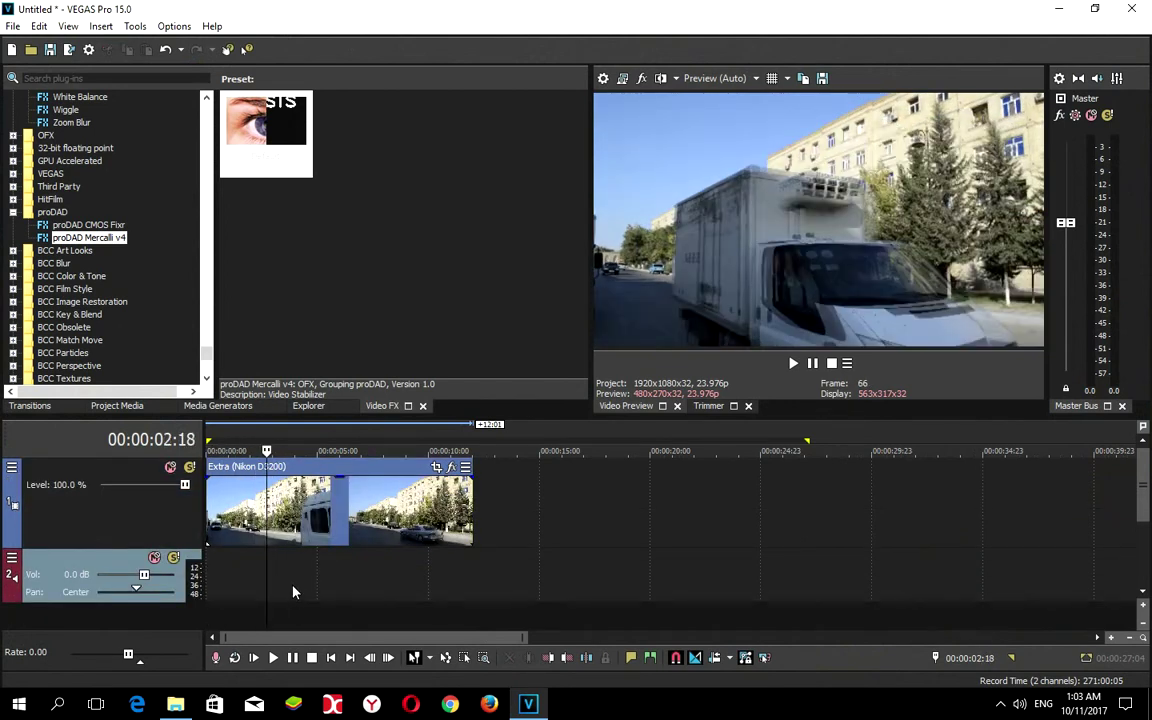
left_click_drag(274, 589, 319, 597)
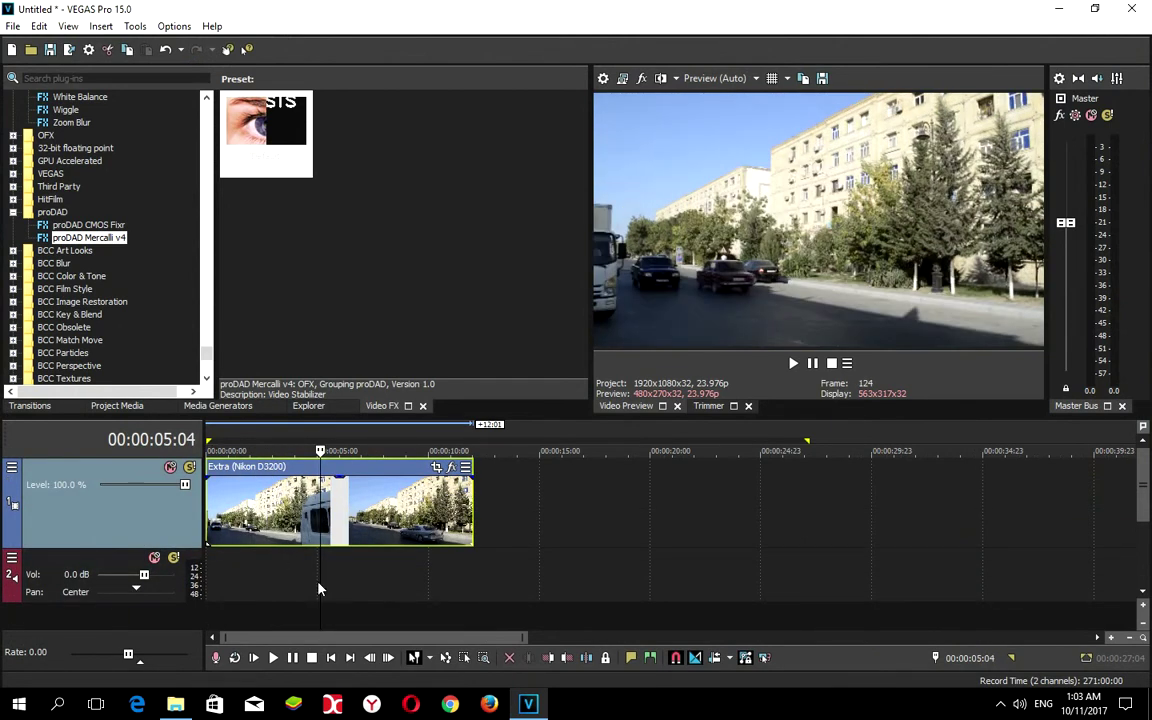
left_click_drag(95, 237, 348, 512)
left_click(203, 246)
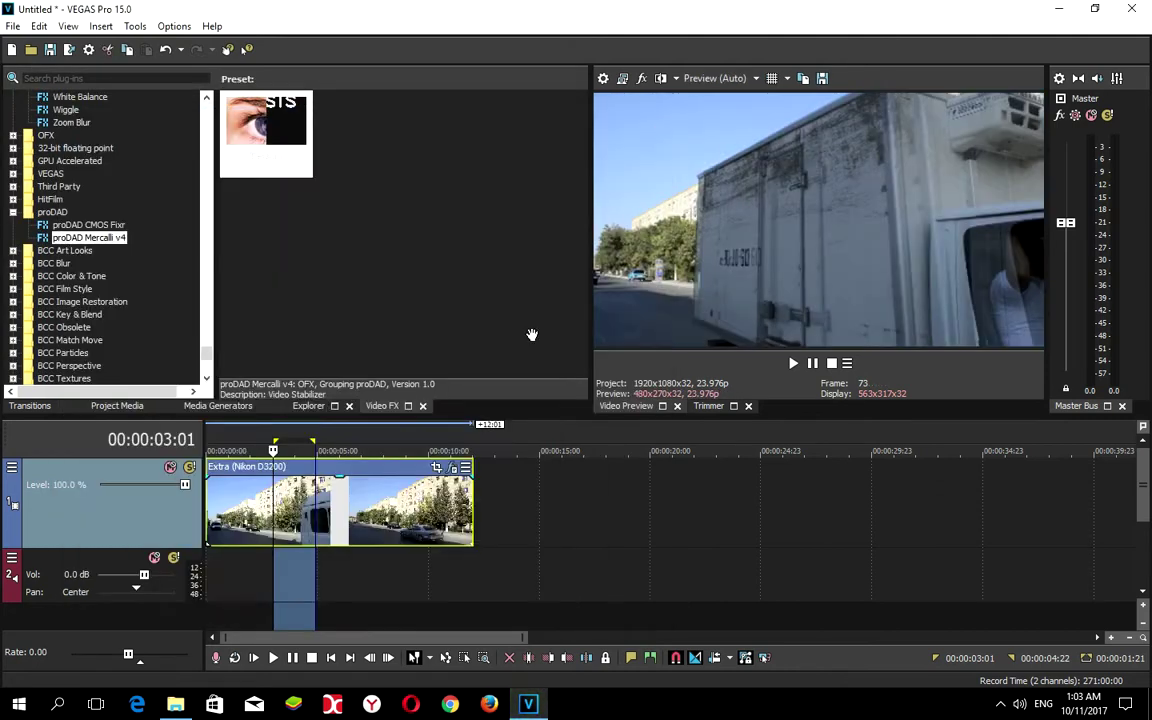
Play the stabilized Extra (Nikon D3200) clip from its beginning to check the result.
left_click(244, 612)
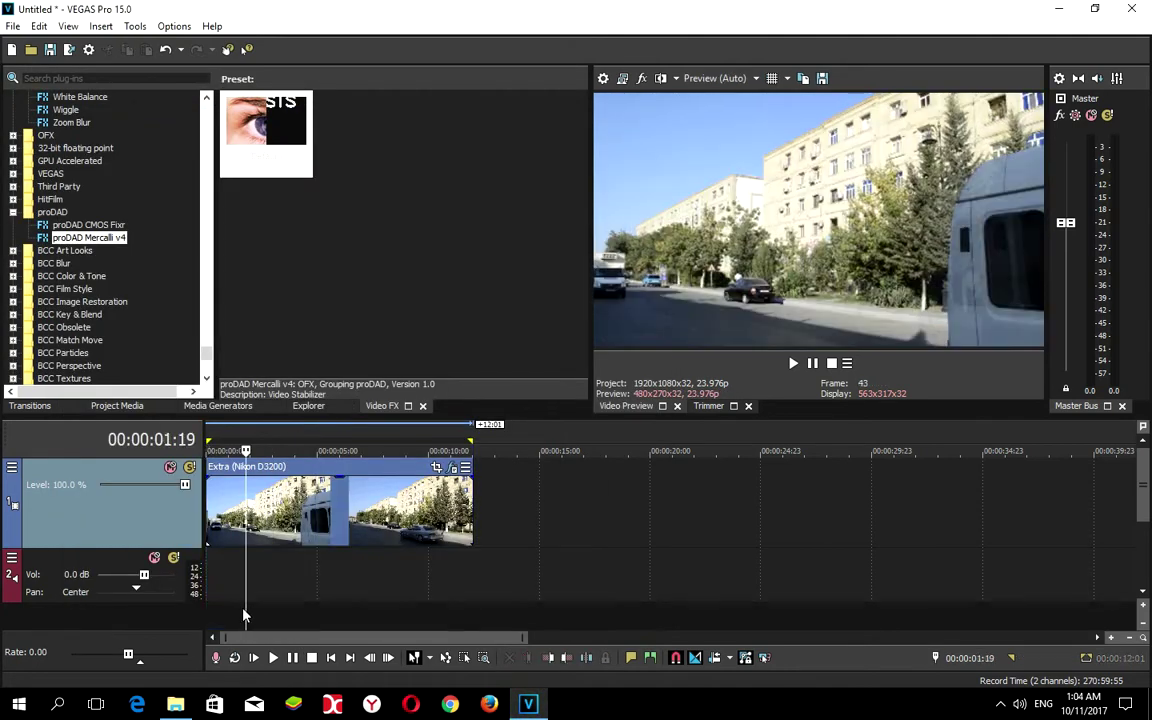
key("Home")
key("space")
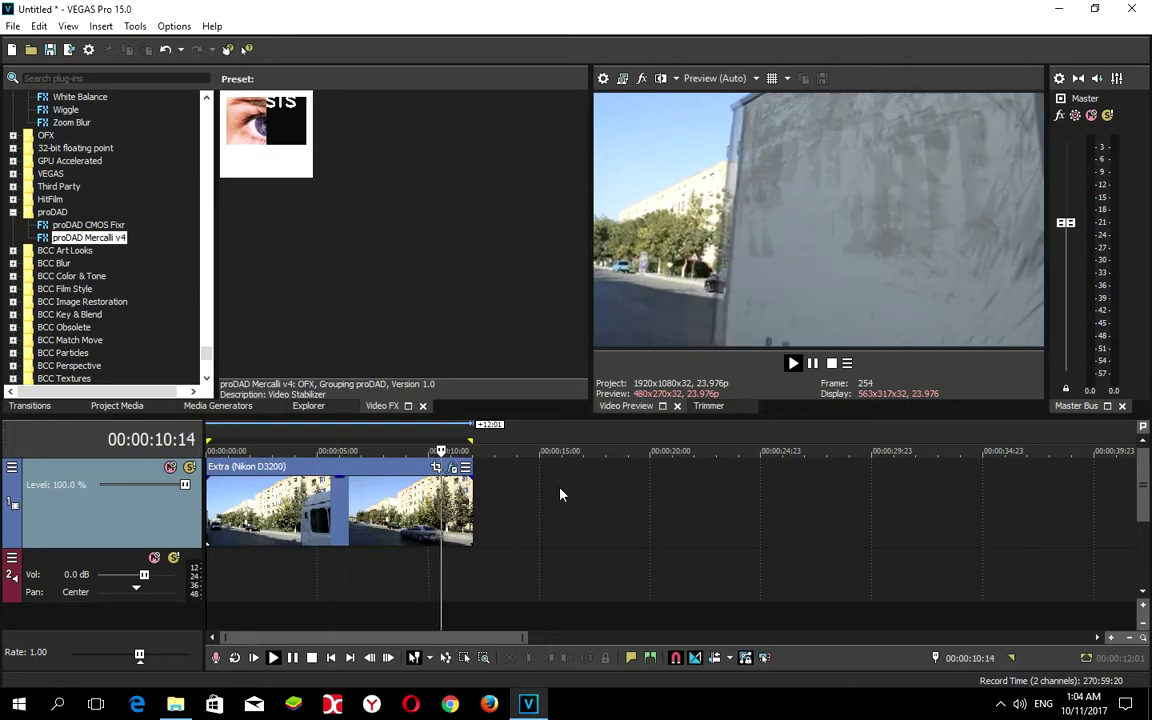
Scrub between about 2 and 3 seconds of the clip to examine the image while the white truck passes.
left_click(314, 622)
left_click_drag(321, 612, 266, 612)
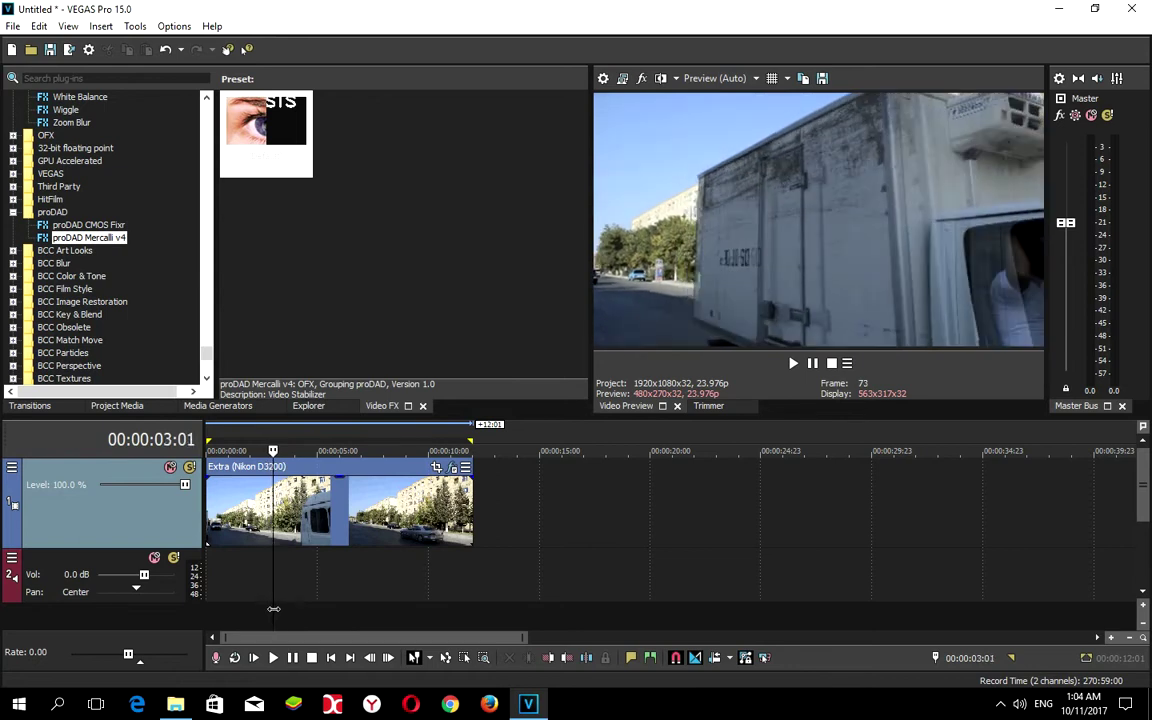
left_click_drag(276, 607, 270, 605)
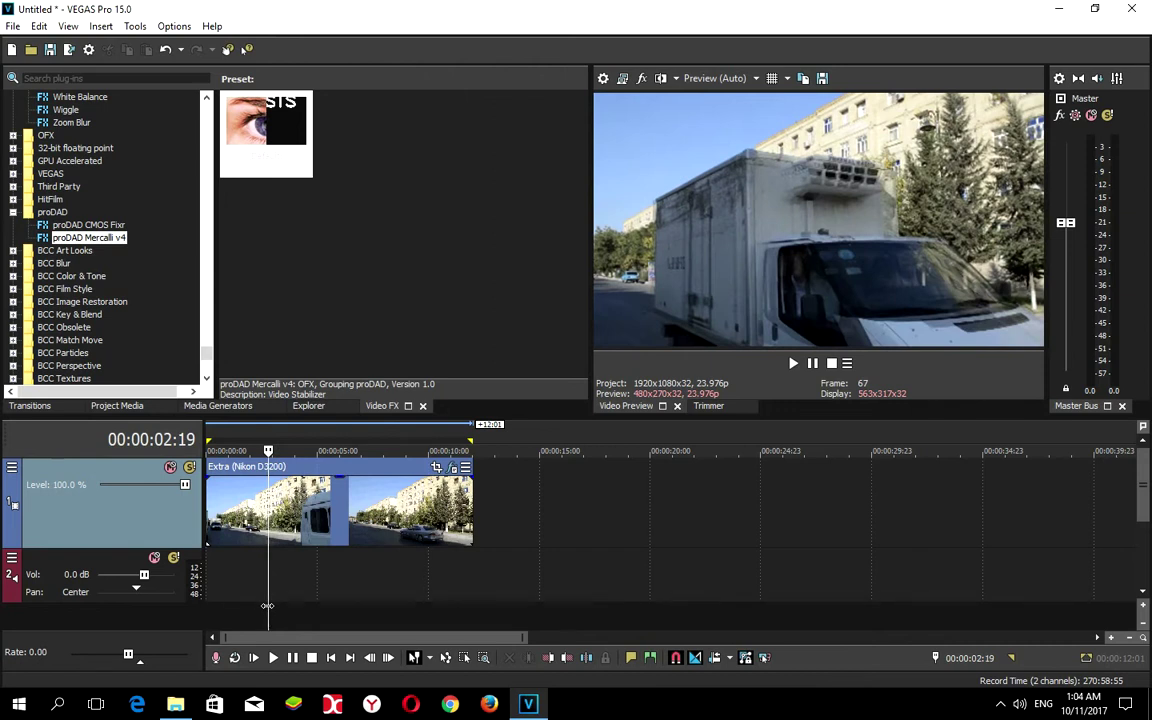
mouse_move(270, 605)
left_mouse_down()
mouse_move(285, 603)
mouse_move(262, 604)
mouse_move(274, 603)
left_mouse_up()
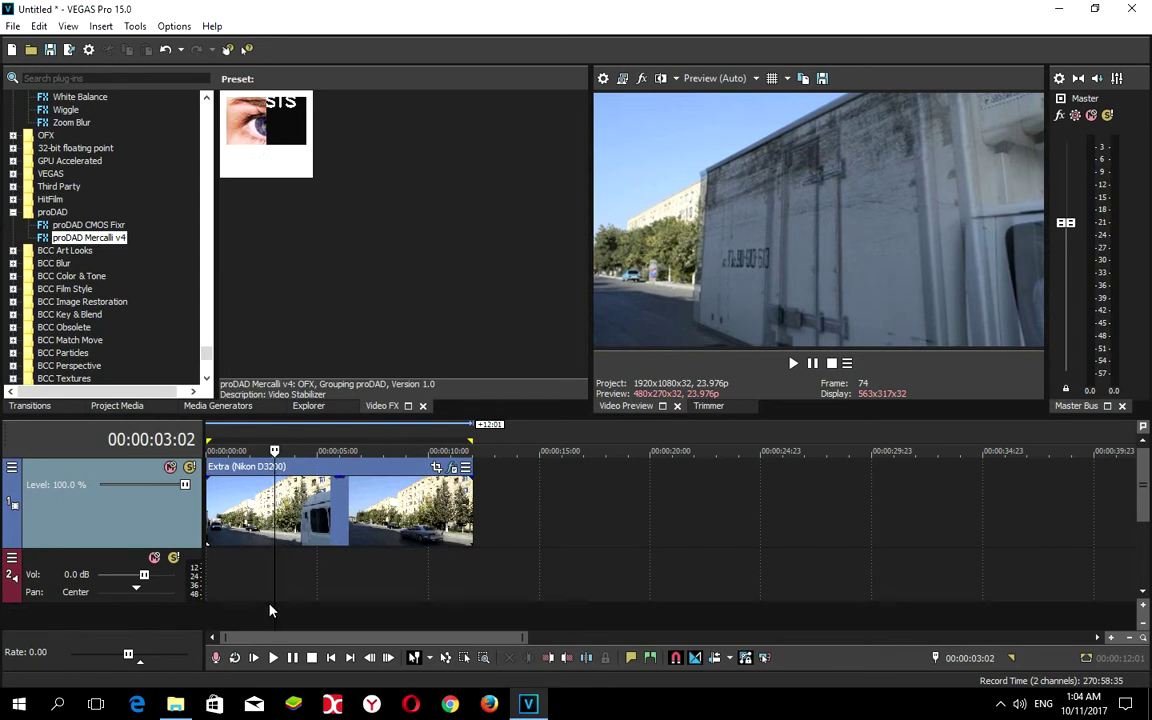
left_click_drag(275, 600, 251, 603)
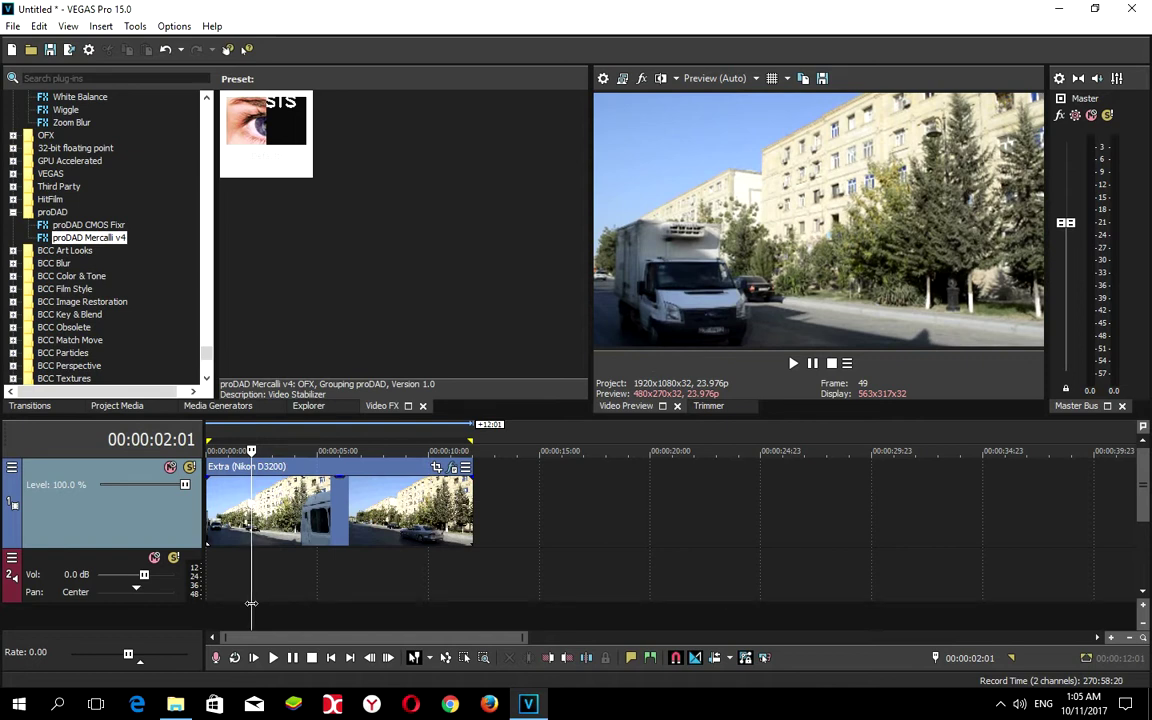
mouse_move(251, 603)
left_mouse_down()
mouse_move(200, 605)
mouse_move(261, 602)
left_mouse_up()
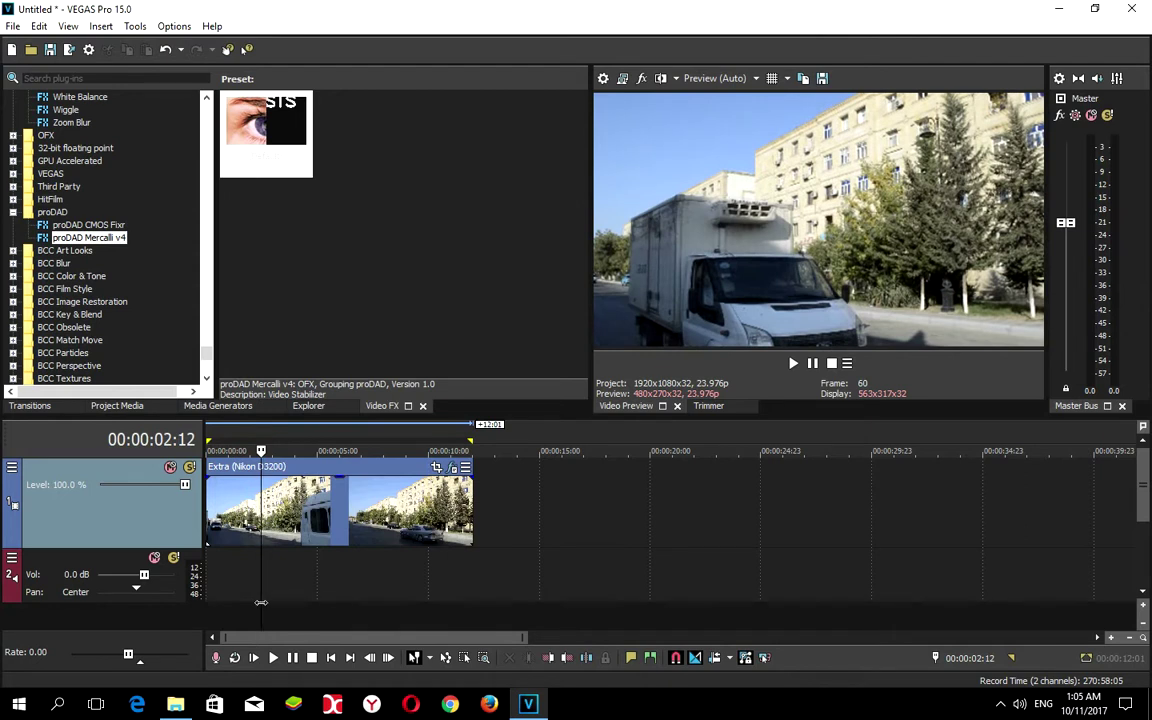
mouse_move(261, 602)
left_mouse_down()
mouse_move(276, 601)
mouse_move(253, 603)
left_mouse_up()
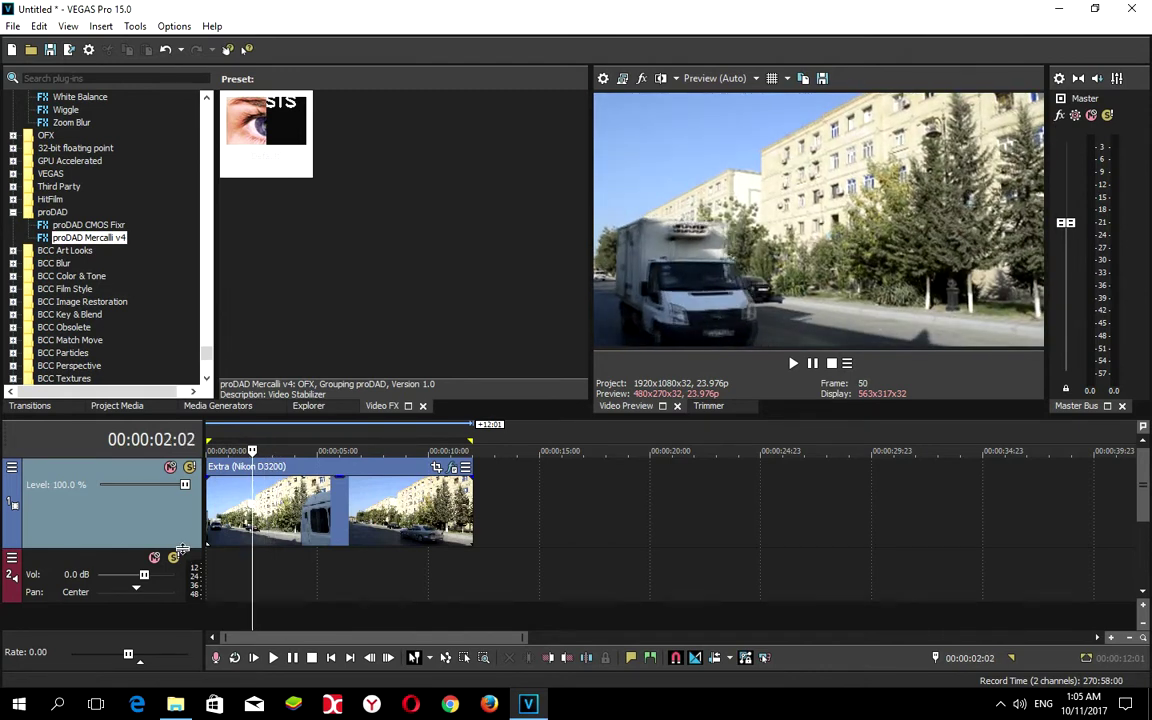
Reduce the video track's height and re-examine the truck frames from about the 2-second mark onward.
left_click_drag(182, 550, 182, 530)
left_click_drag(260, 596, 236, 600)
double_click(278, 607)
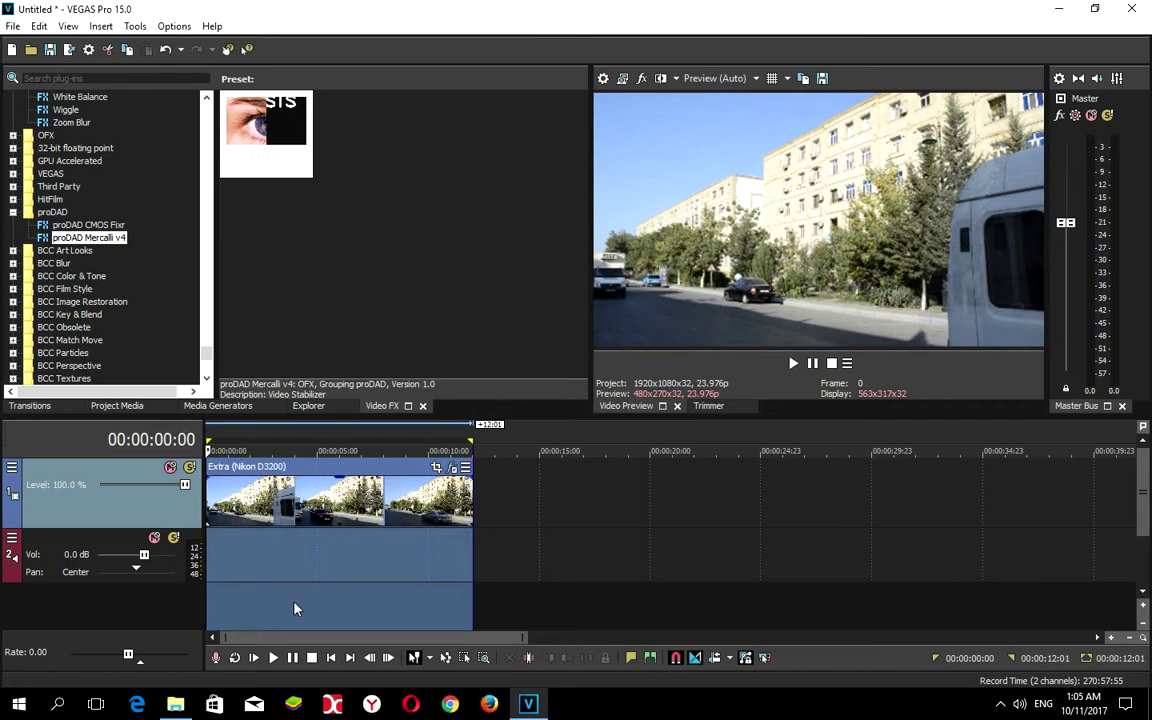
left_click(295, 608)
left_click_drag(295, 606, 252, 604)
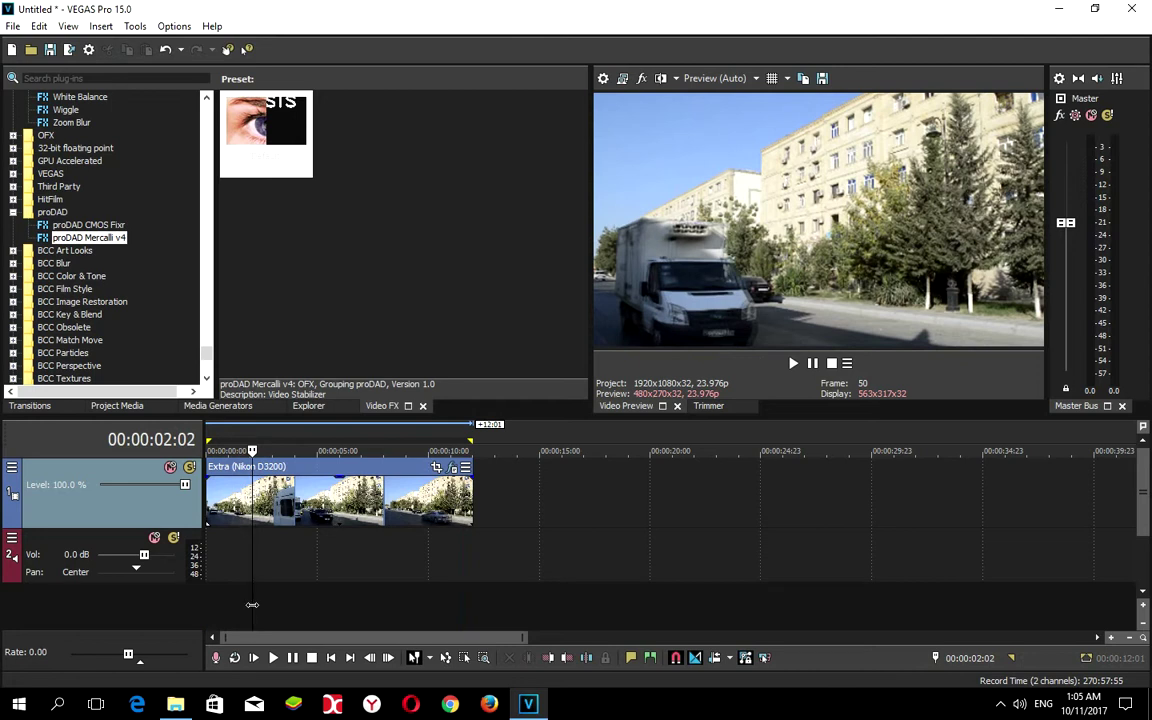
left_click_drag(252, 604, 253, 605)
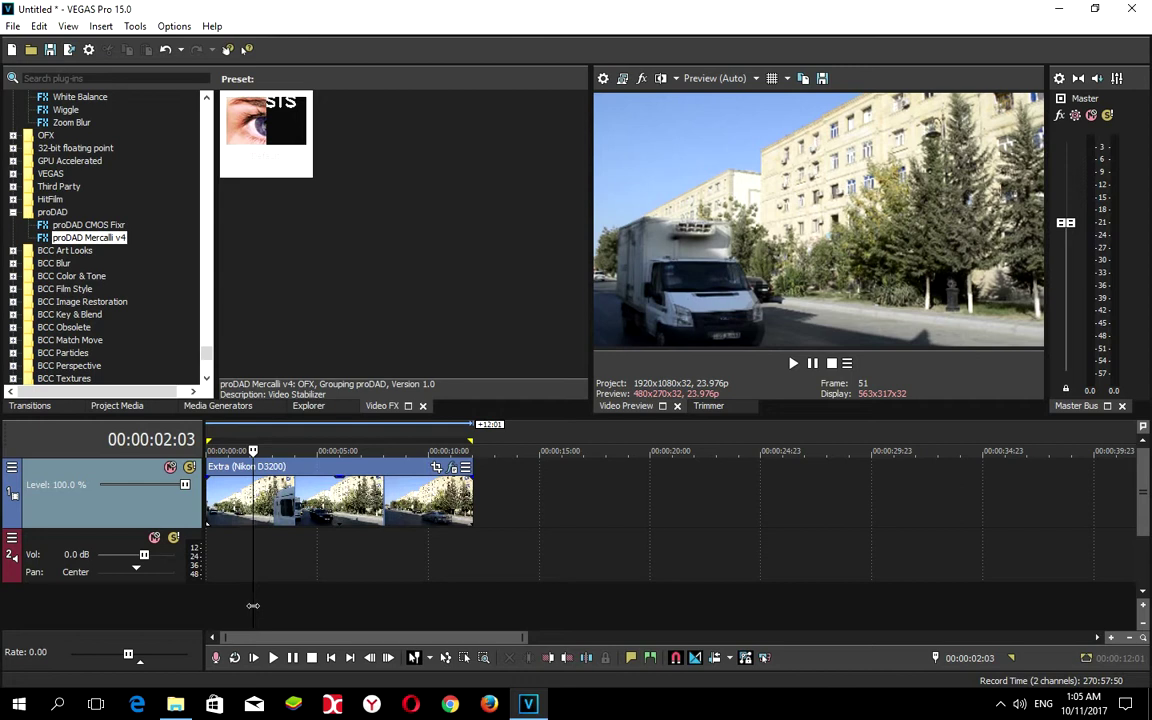
left_click_drag(253, 605, 278, 602)
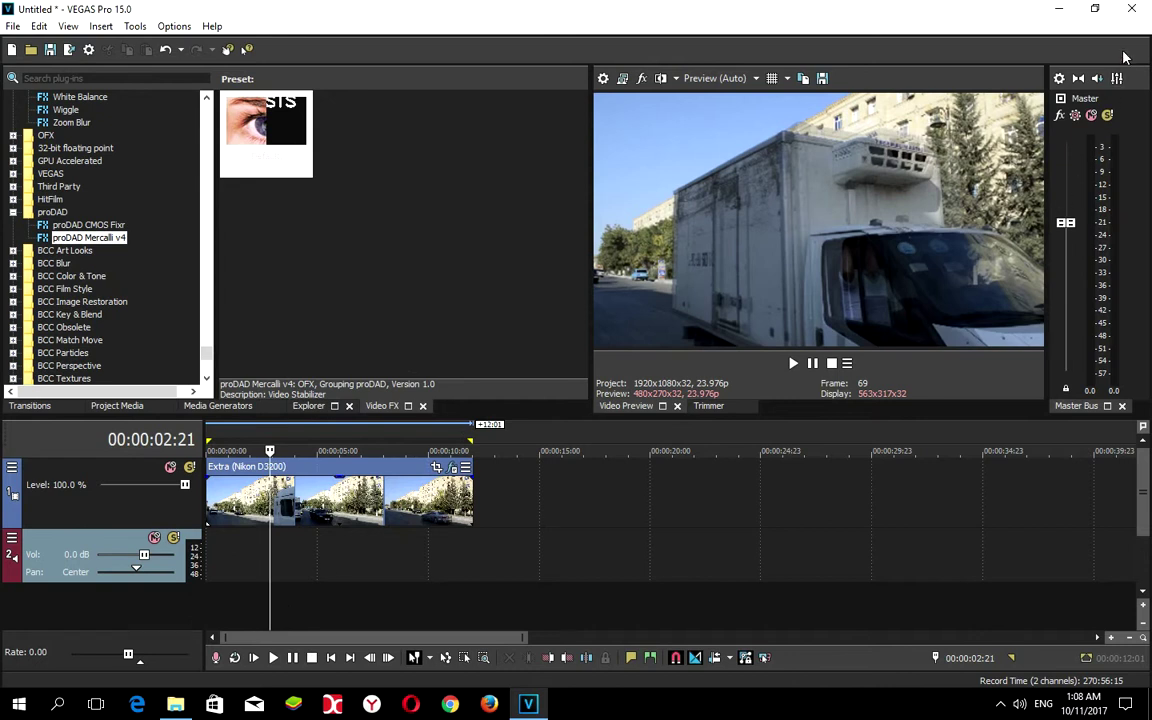
Close VEGAS Pro, launch Adobe After Effects CC 2017, and dismiss its start screen.
key("alt+F4")
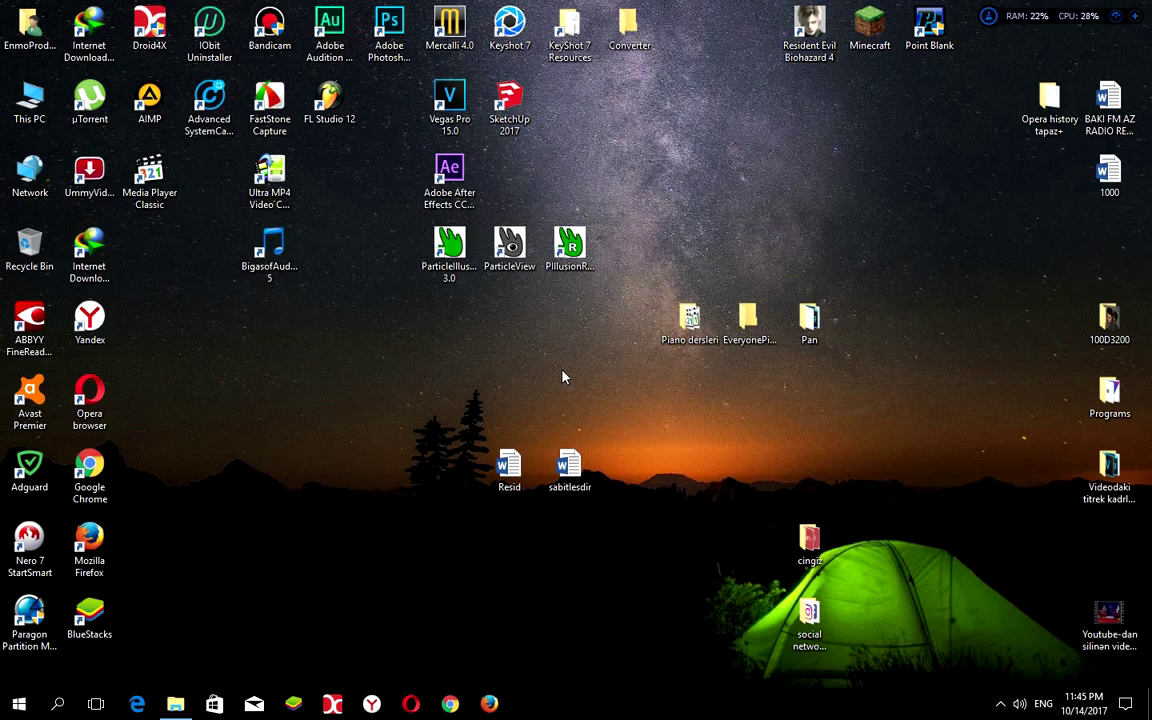
double_click(449, 172)
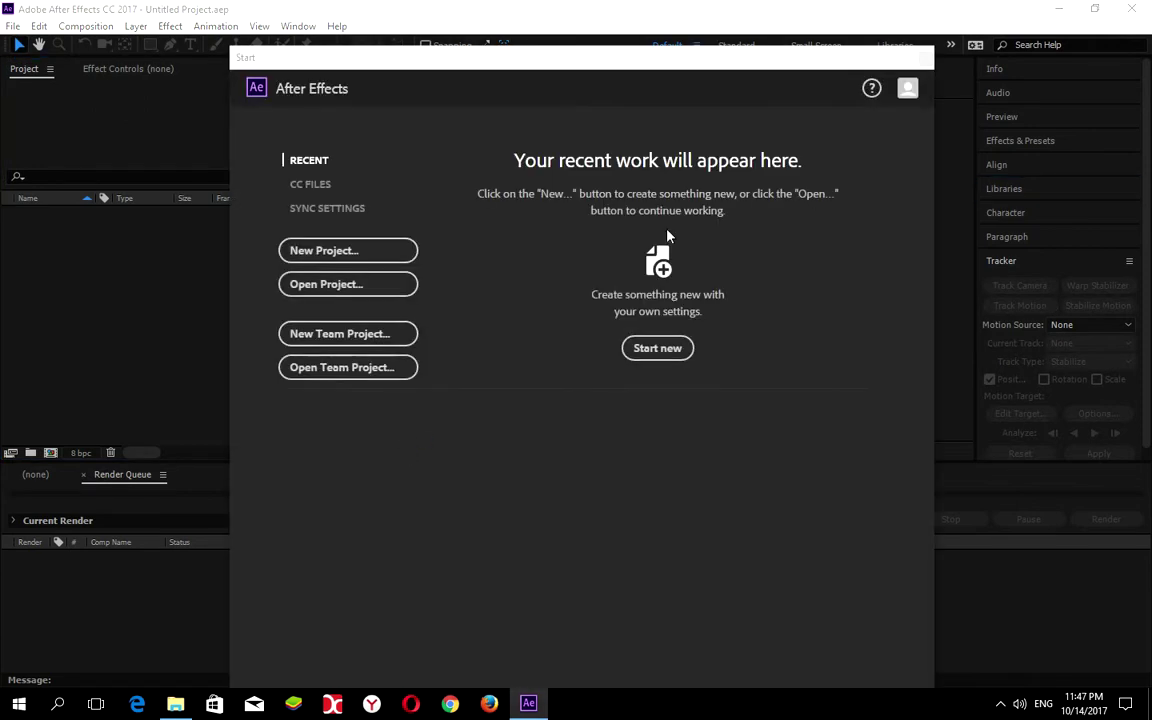
left_click(925, 60)
left_click(187, 304)
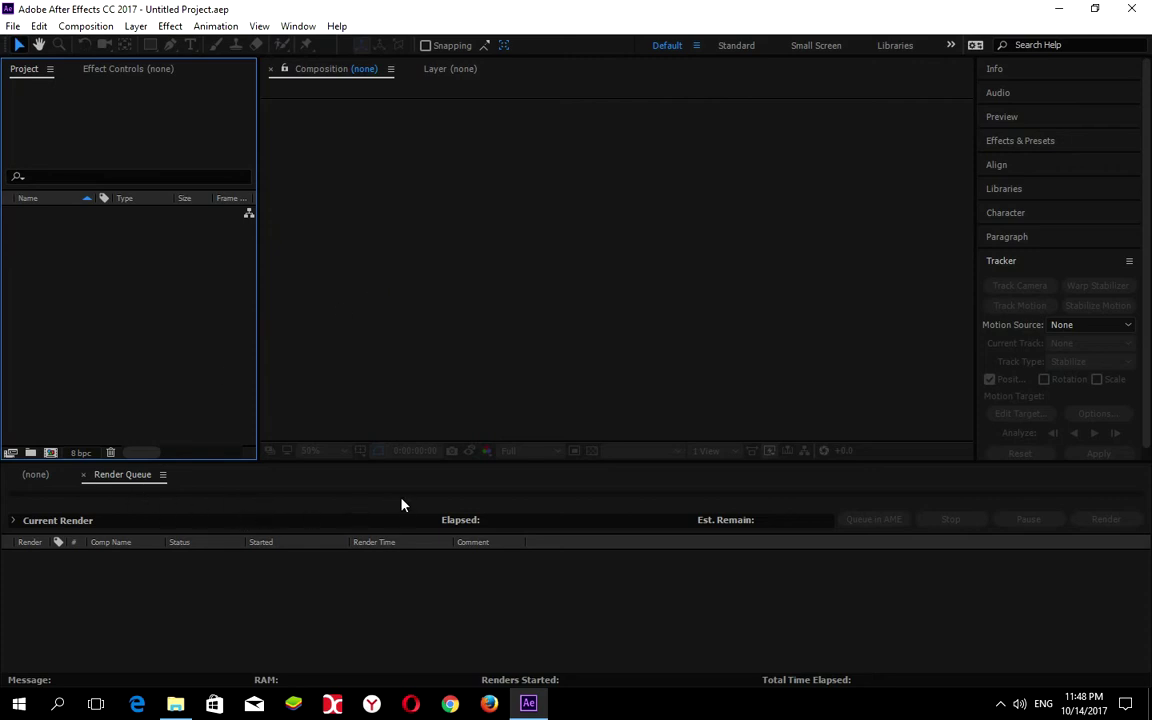
Import nikon d3200 (2) from the Footages folder into the project and create a new composition from it.
left_click(175, 703)
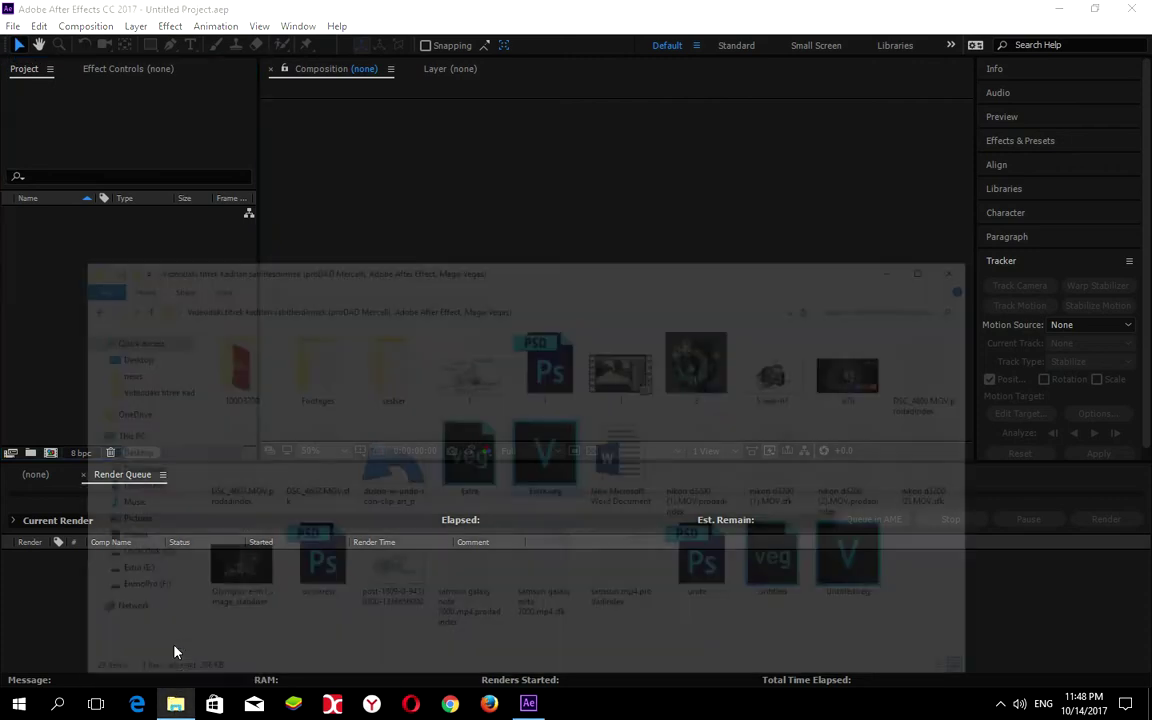
left_click_drag(537, 190, 662, 187)
double_click(463, 288)
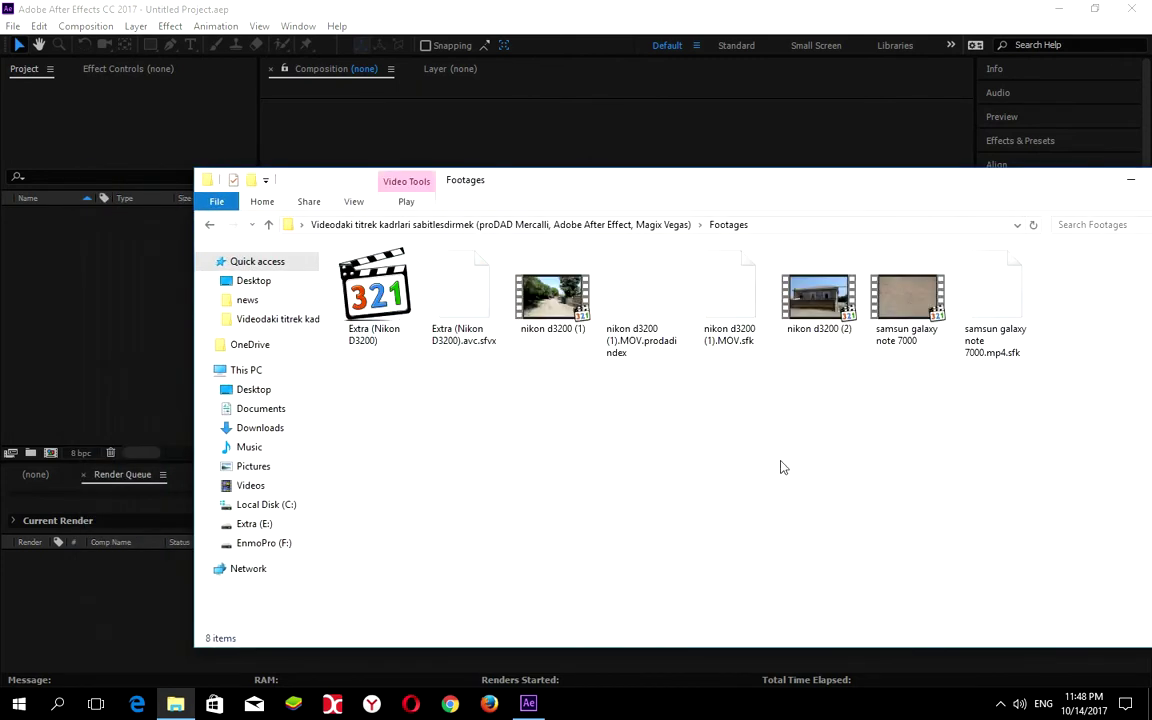
left_click(819, 299)
left_click_drag(819, 299, 58, 285)
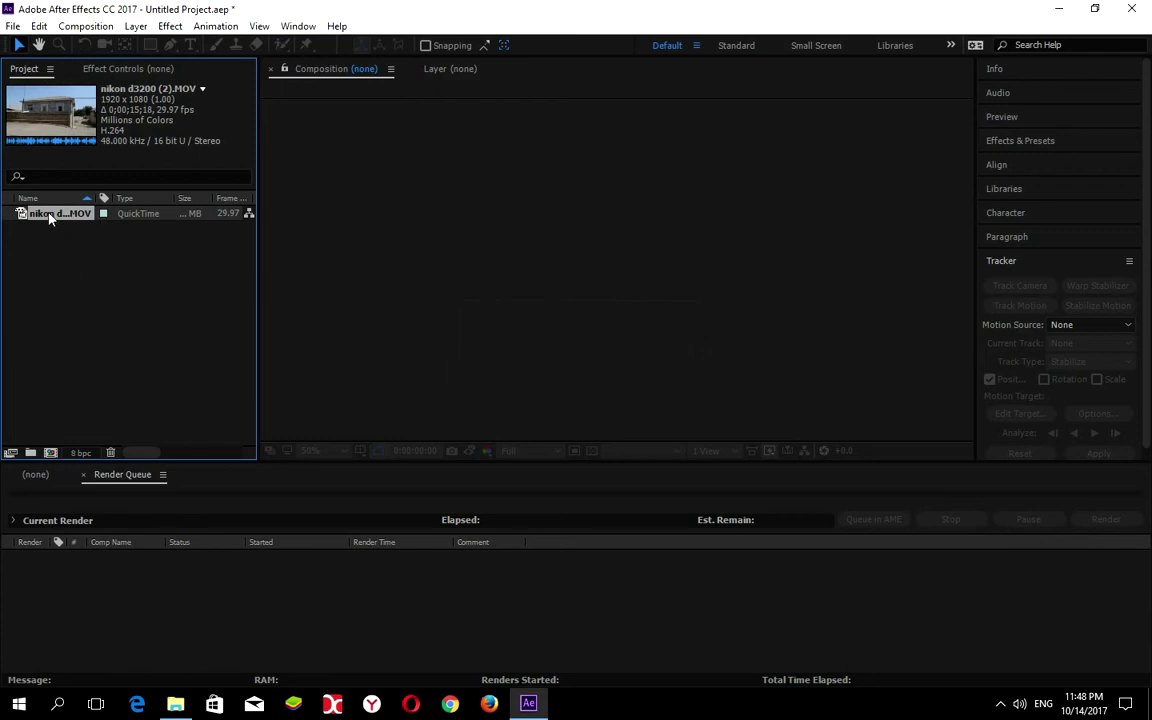
left_click_drag(104, 261, 50, 455)
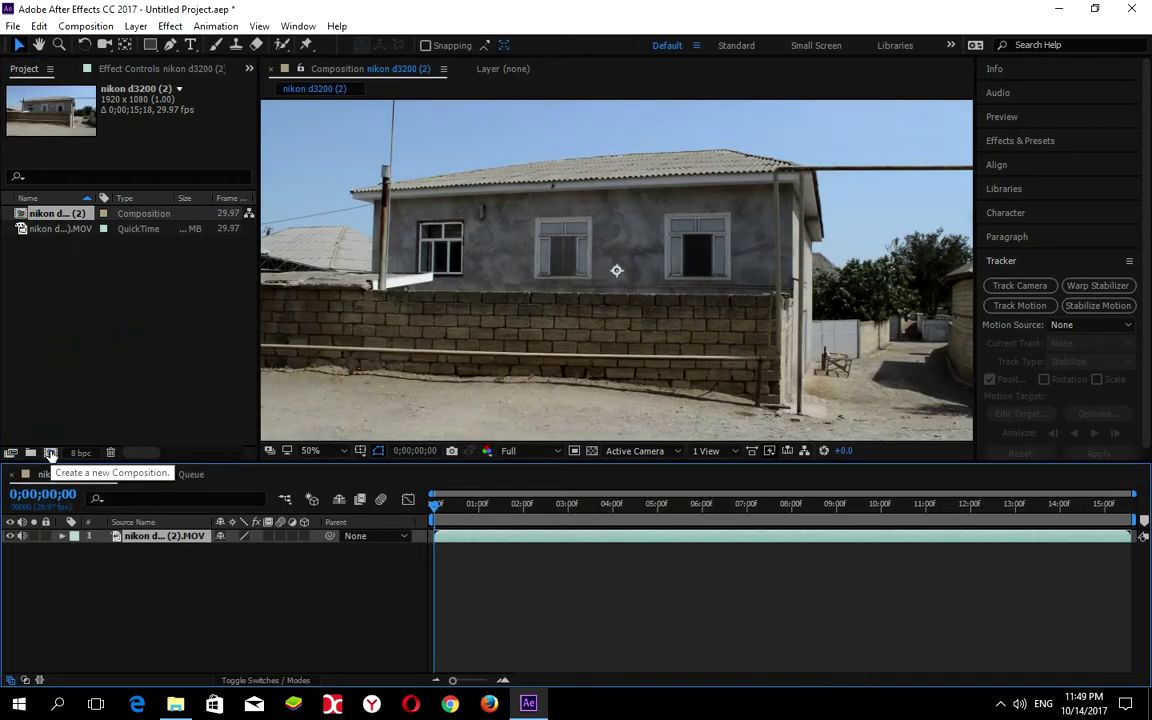
Preview the opening seconds of the nikon d3200 (2) composition, stop playback, and return to its first frame.
key("space")
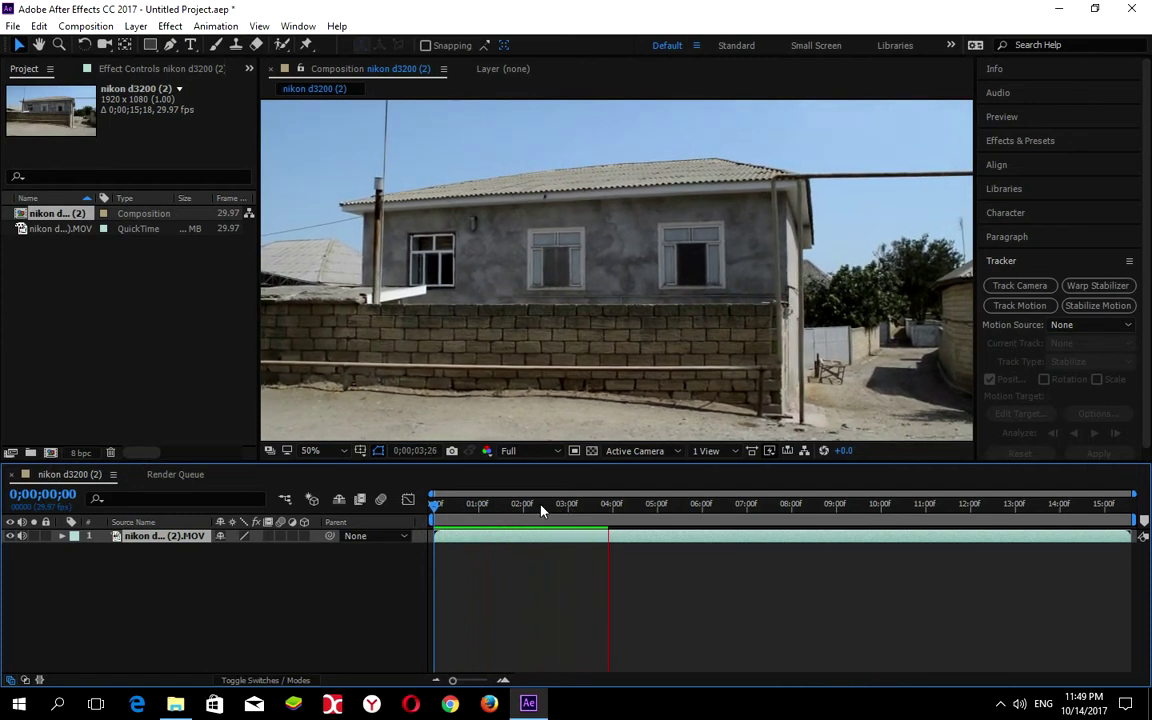
key("space")
left_click_drag(555, 506, 430, 511)
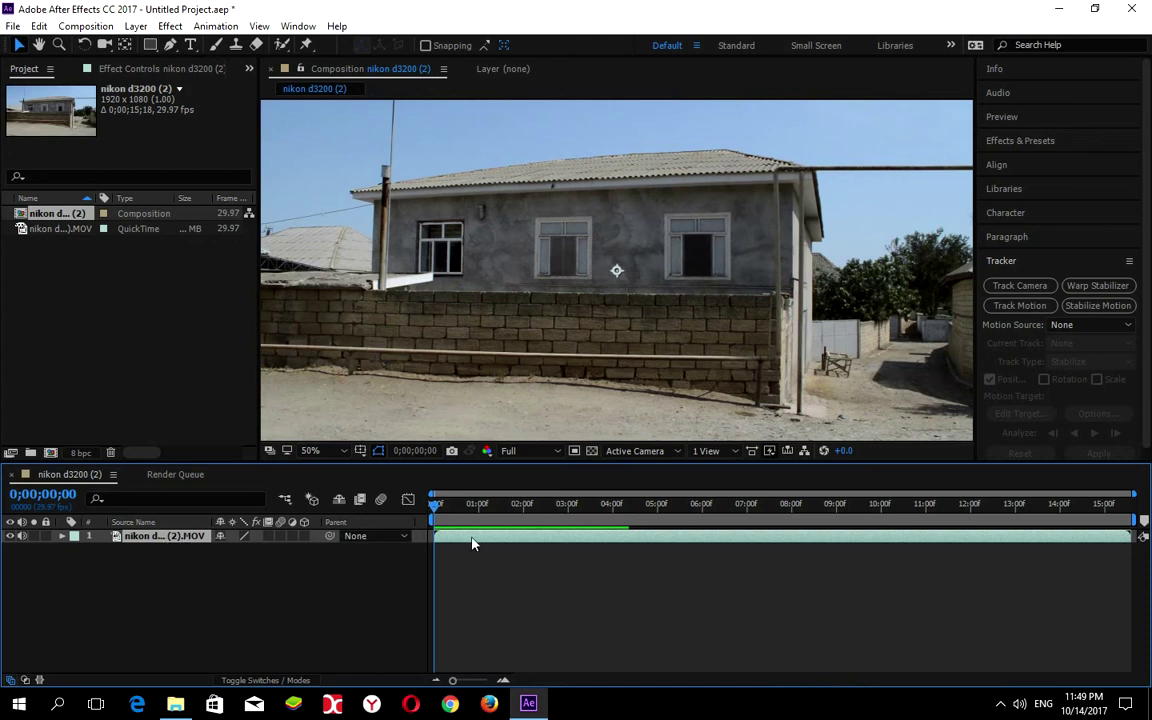
right_click(164, 543)
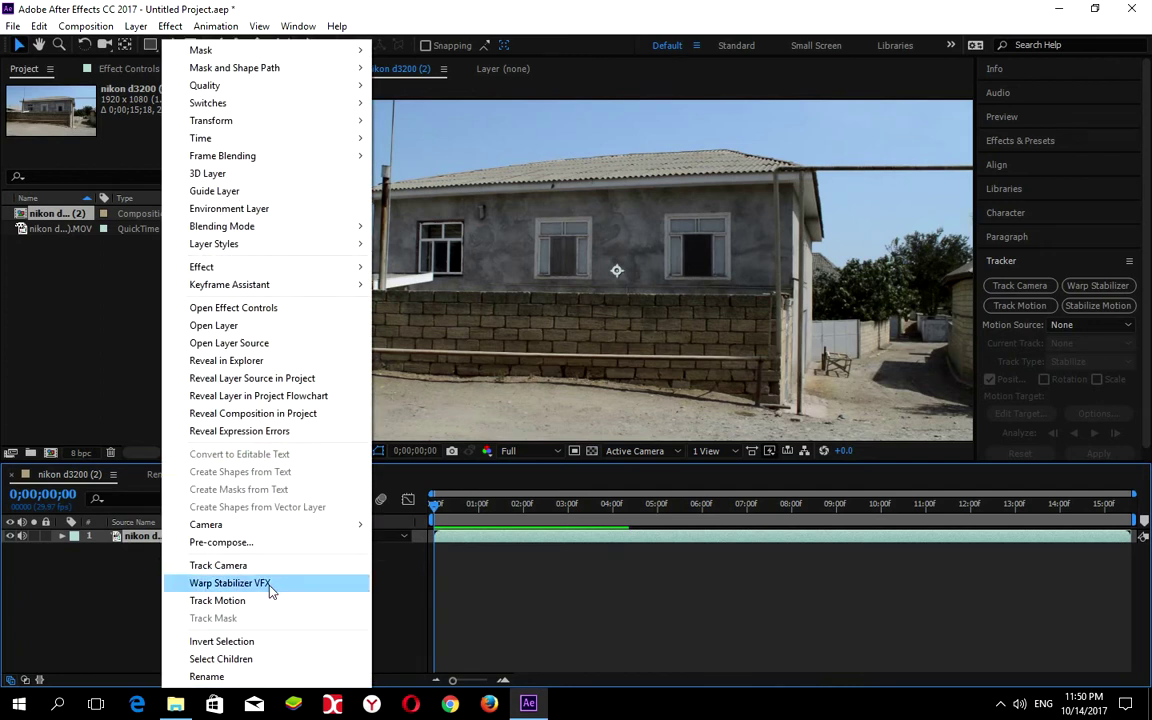
left_click(120, 589)
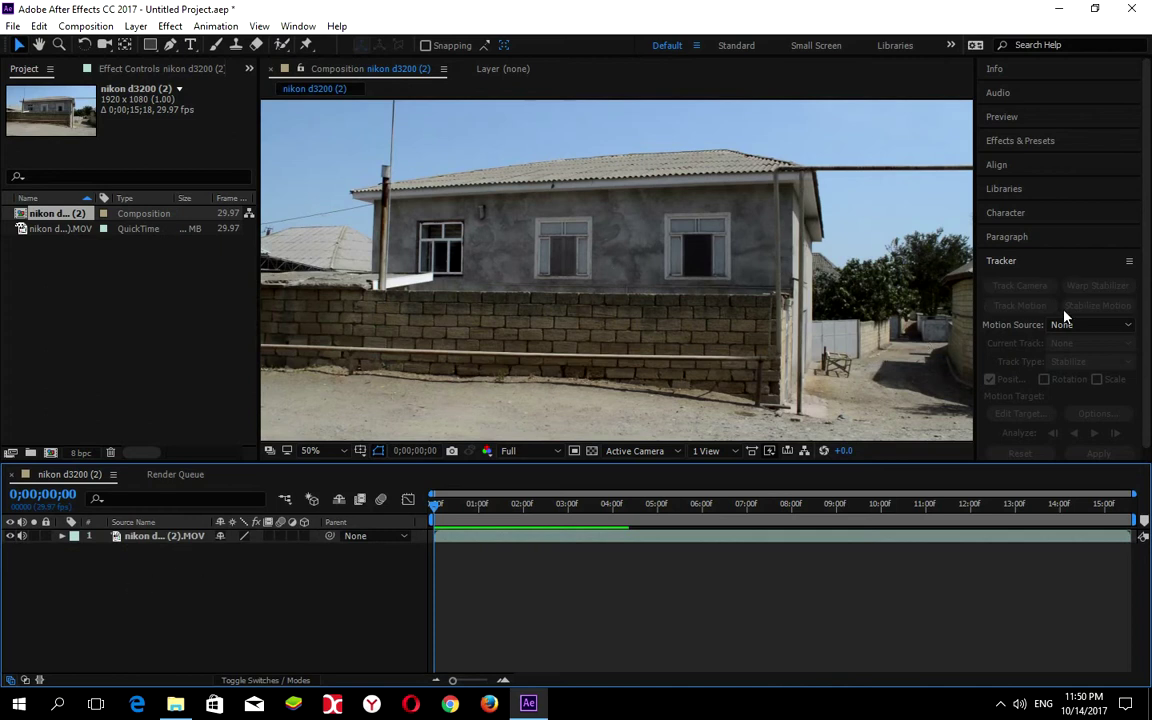
Apply Warp Stabilizer VFX to the nikon d3200 (2).MOV layer.
left_click(159, 537)
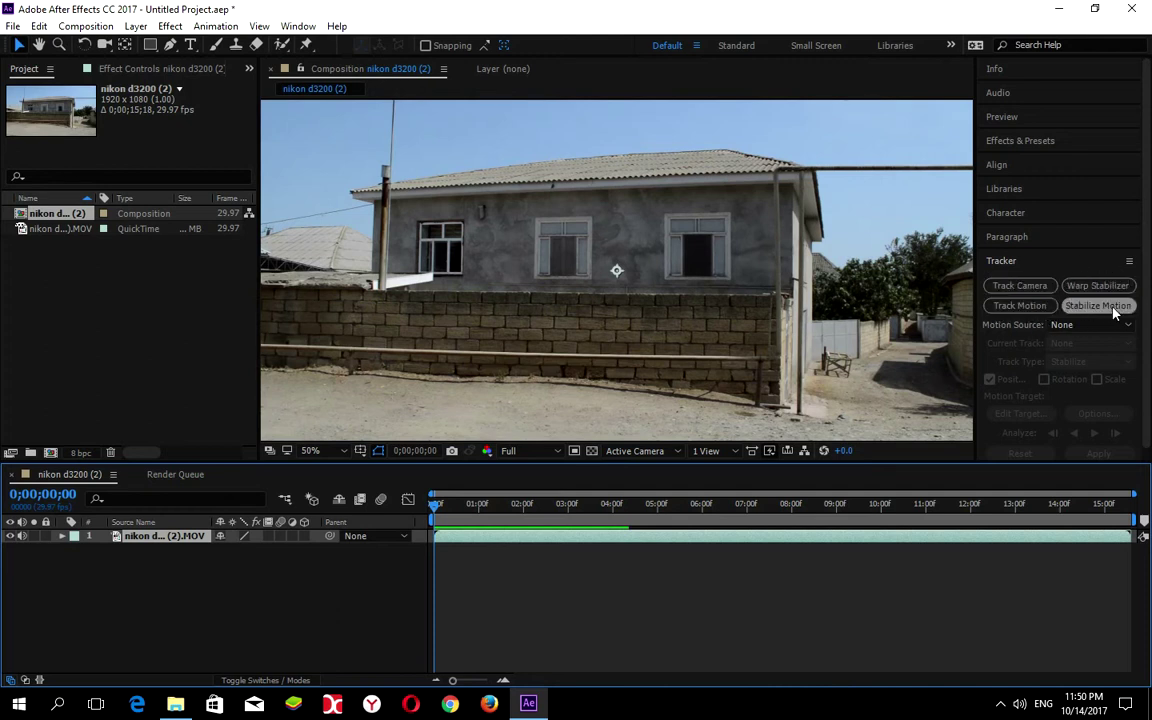
left_click(298, 27)
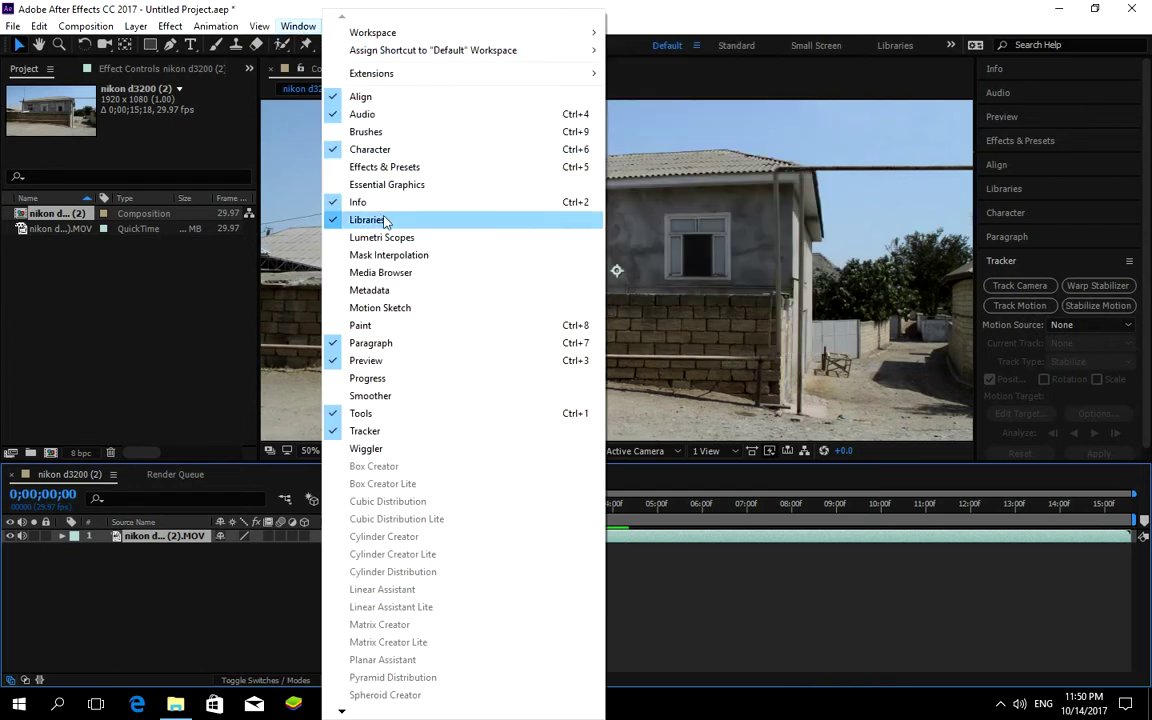
left_click(410, 432)
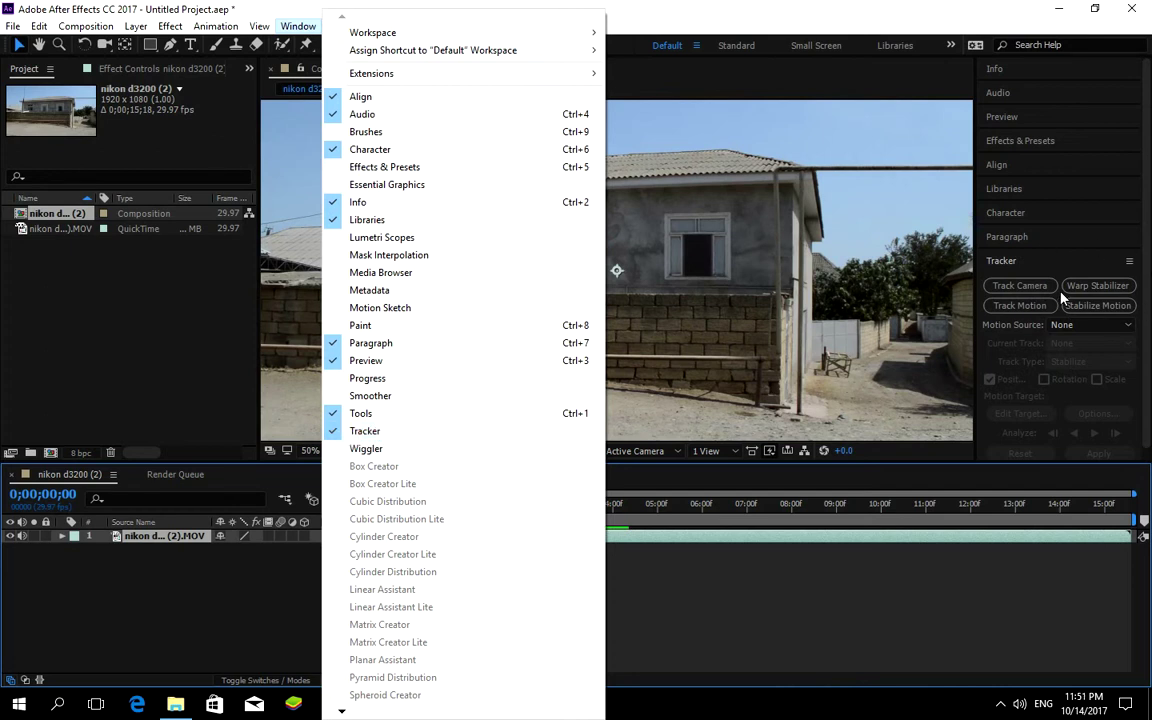
left_click(259, 554)
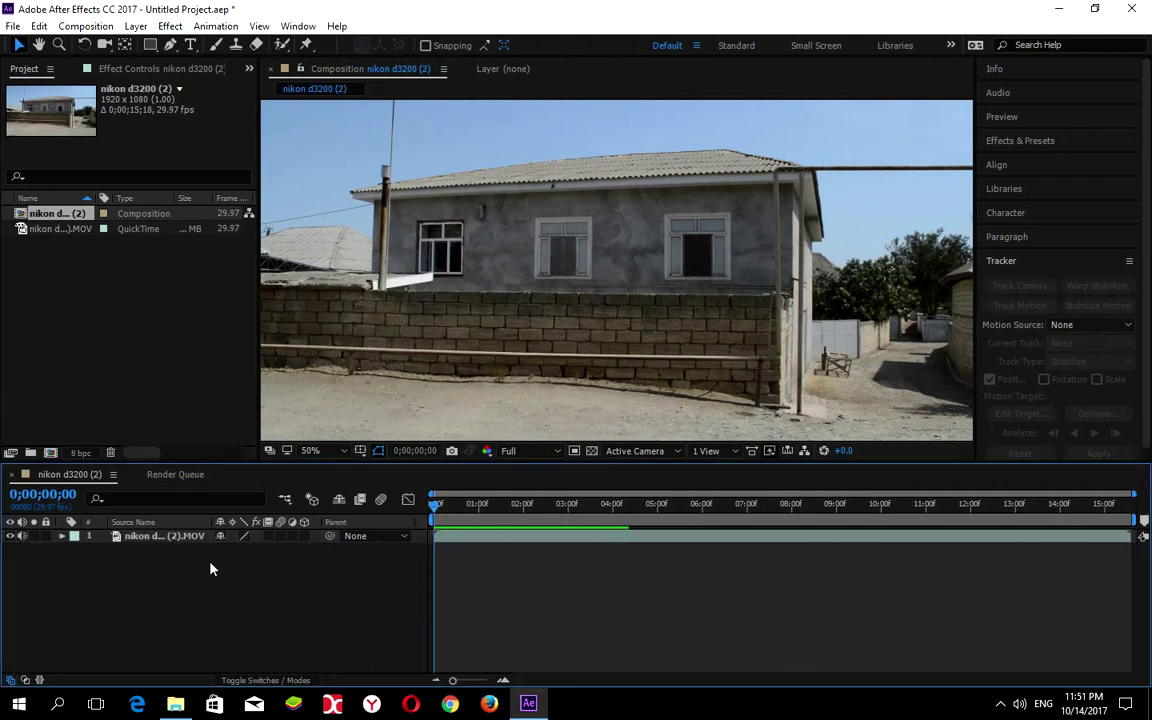
right_click(182, 537)
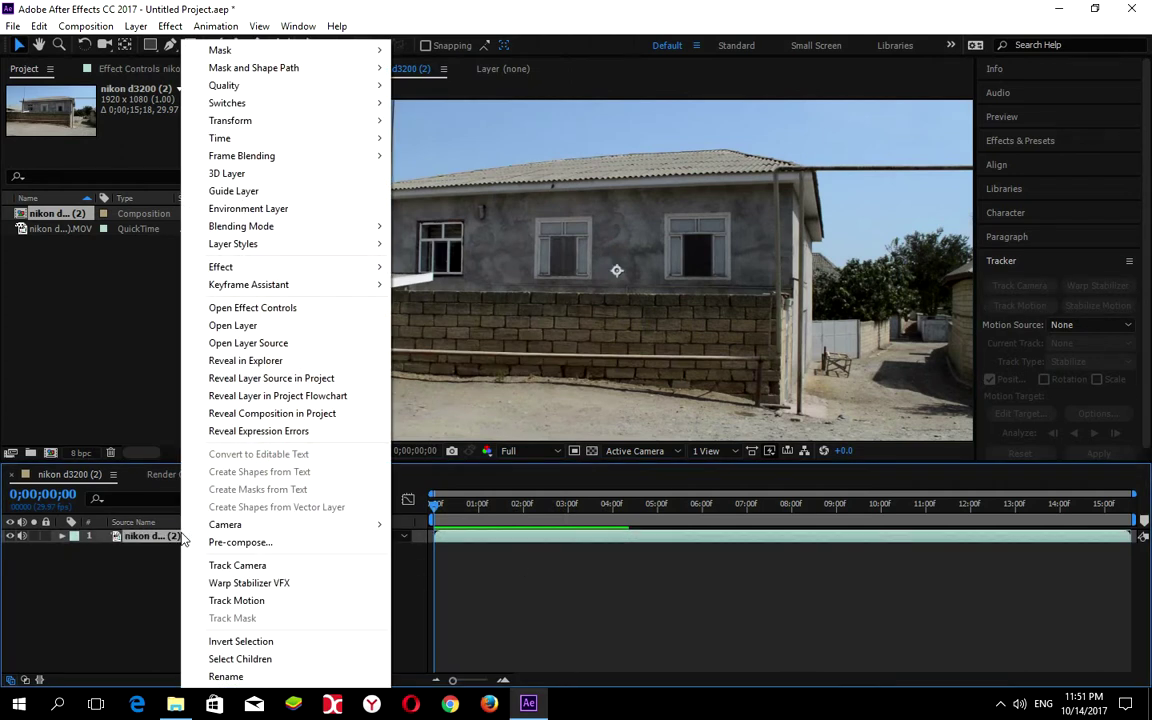
left_click(249, 583)
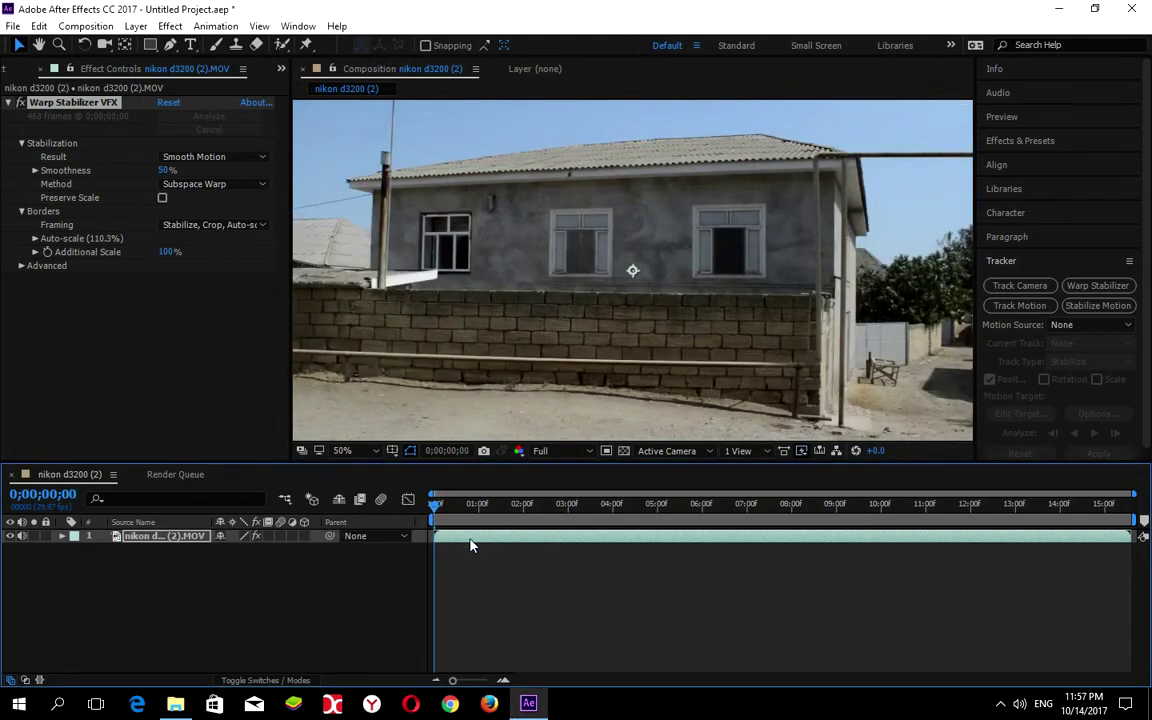
Preview the warp-stabilized composition, return to its first frame, and delete Warp Stabilizer VFX from the layer.
key("space")
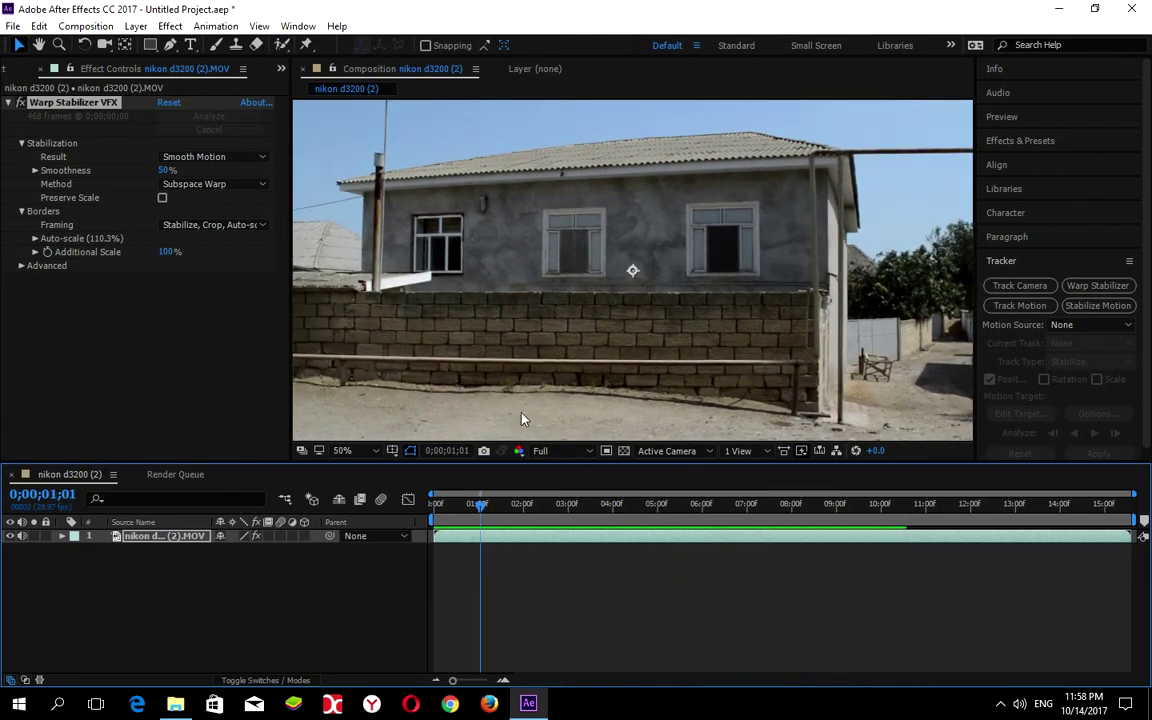
left_click_drag(483, 508, 434, 511)
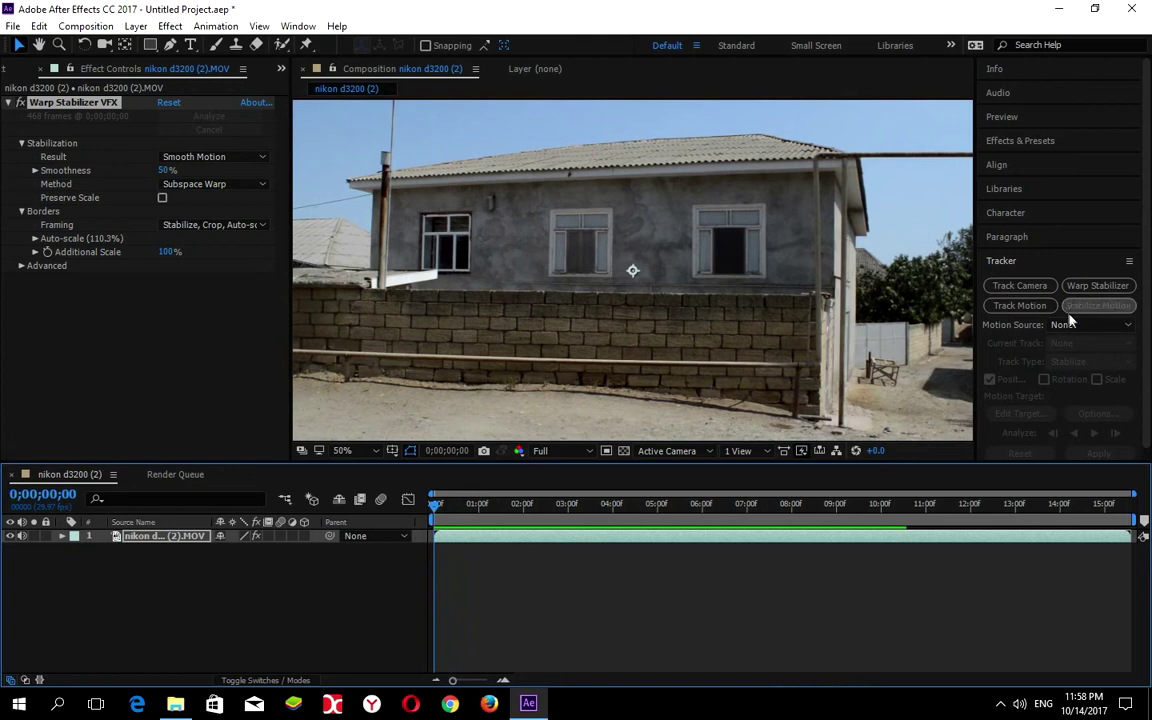
left_click(73, 108)
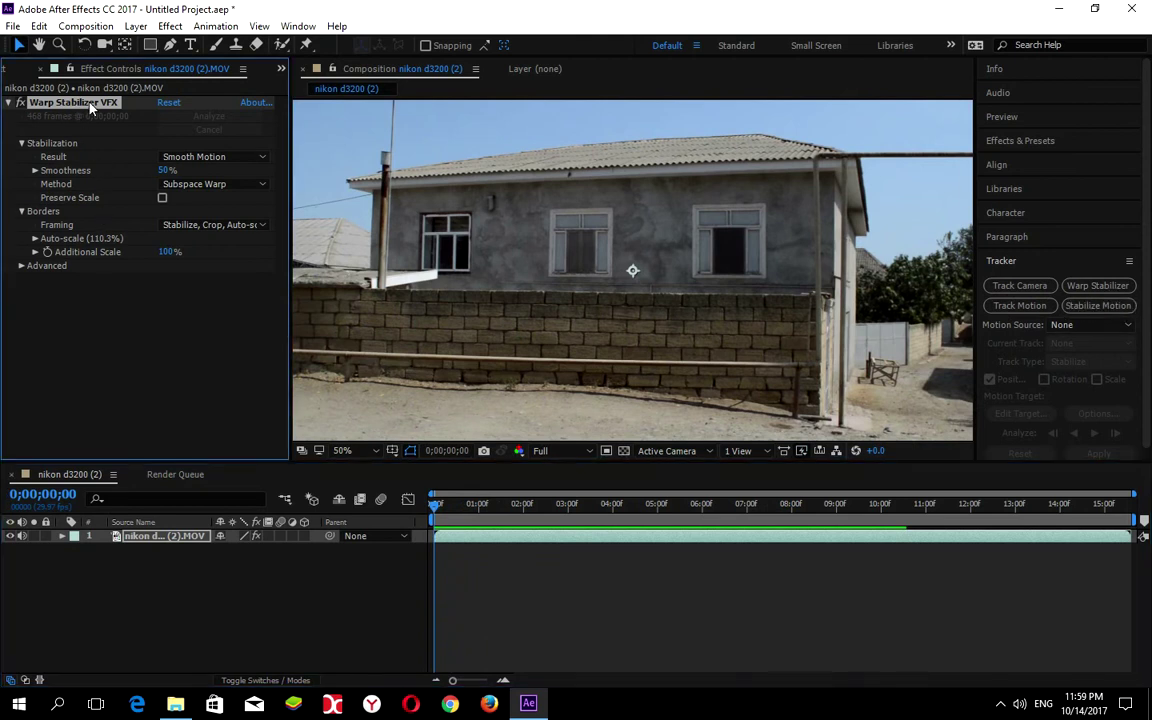
key("Delete")
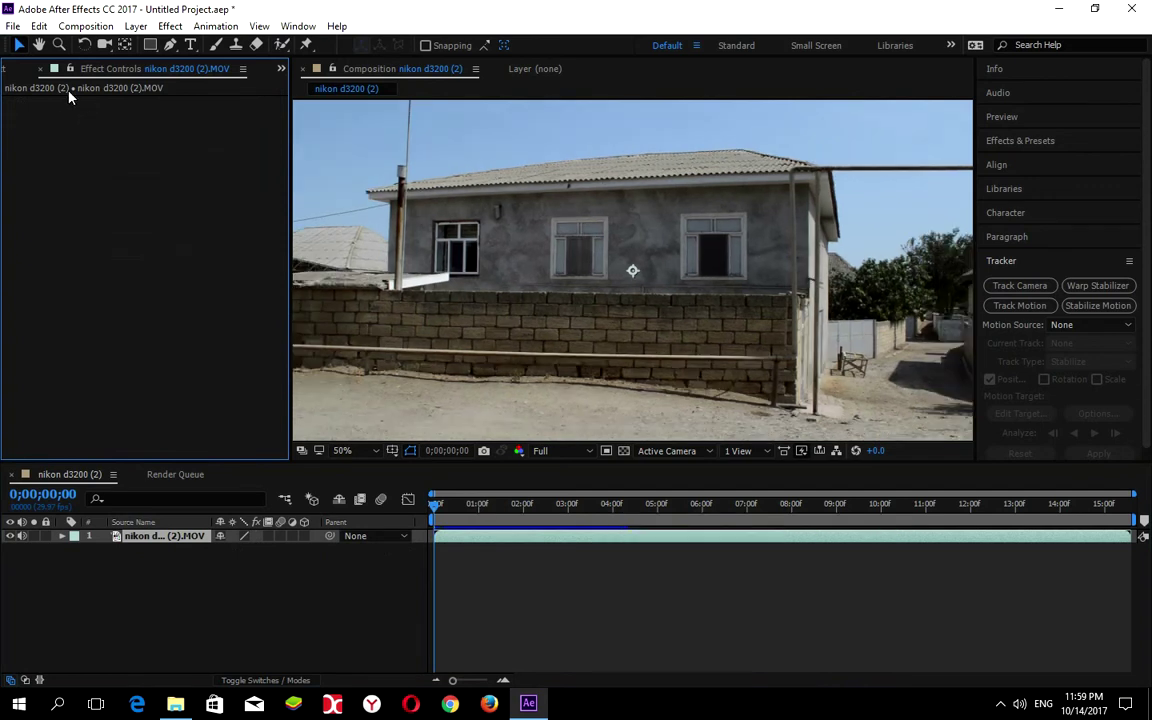
mouse_move(437, 505)
left_mouse_down()
mouse_move(519, 509)
mouse_move(437, 507)
left_mouse_up()
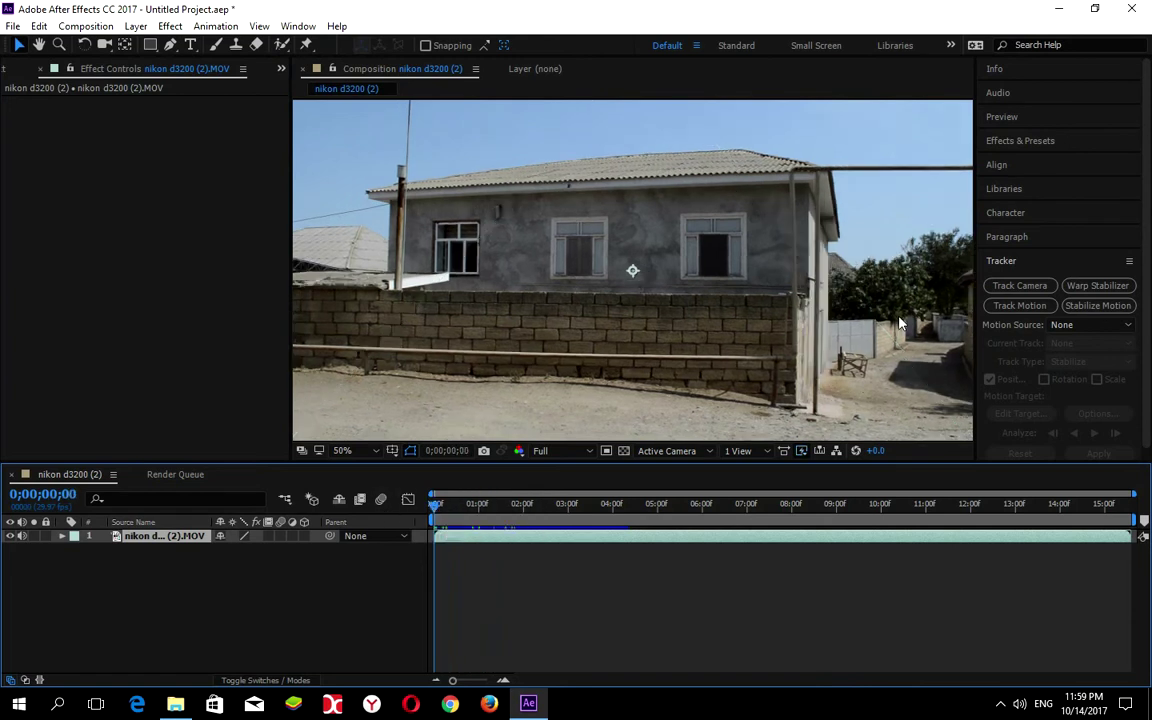
Start Stabilize Motion on the nikon d3200 (2).MOV layer and place Track Point 1 on the dark spot beneath the roof edge.
left_click(1098, 306)
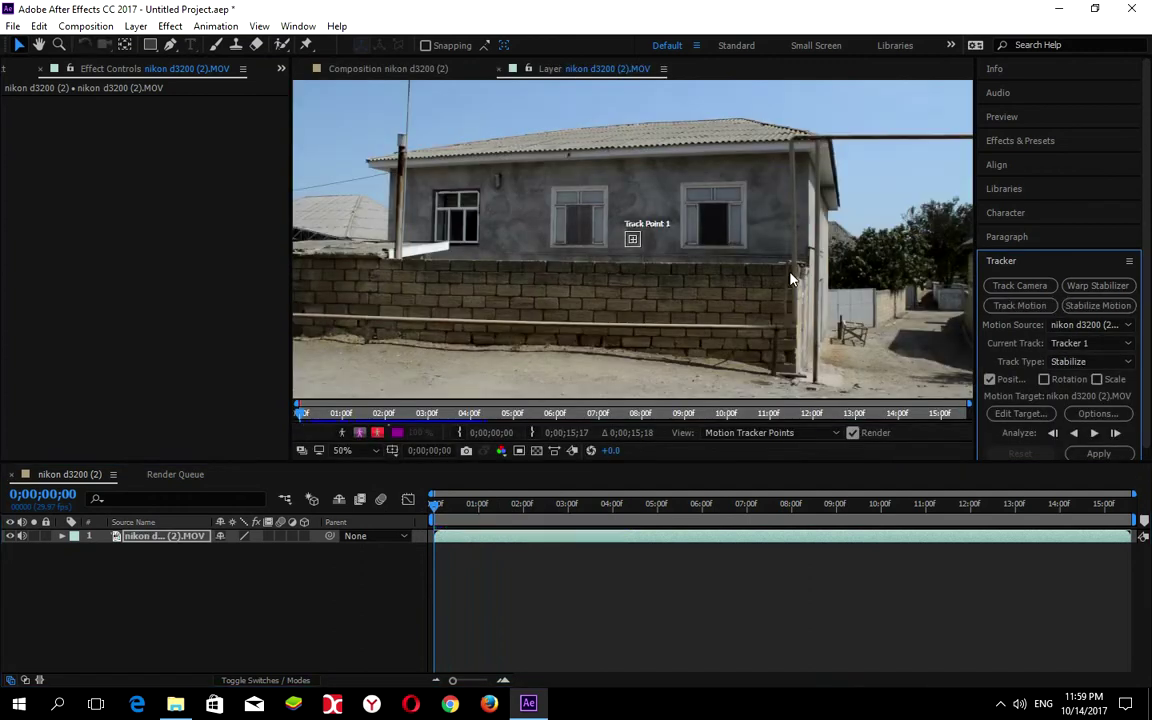
scroll(622, 243, "up", 6)
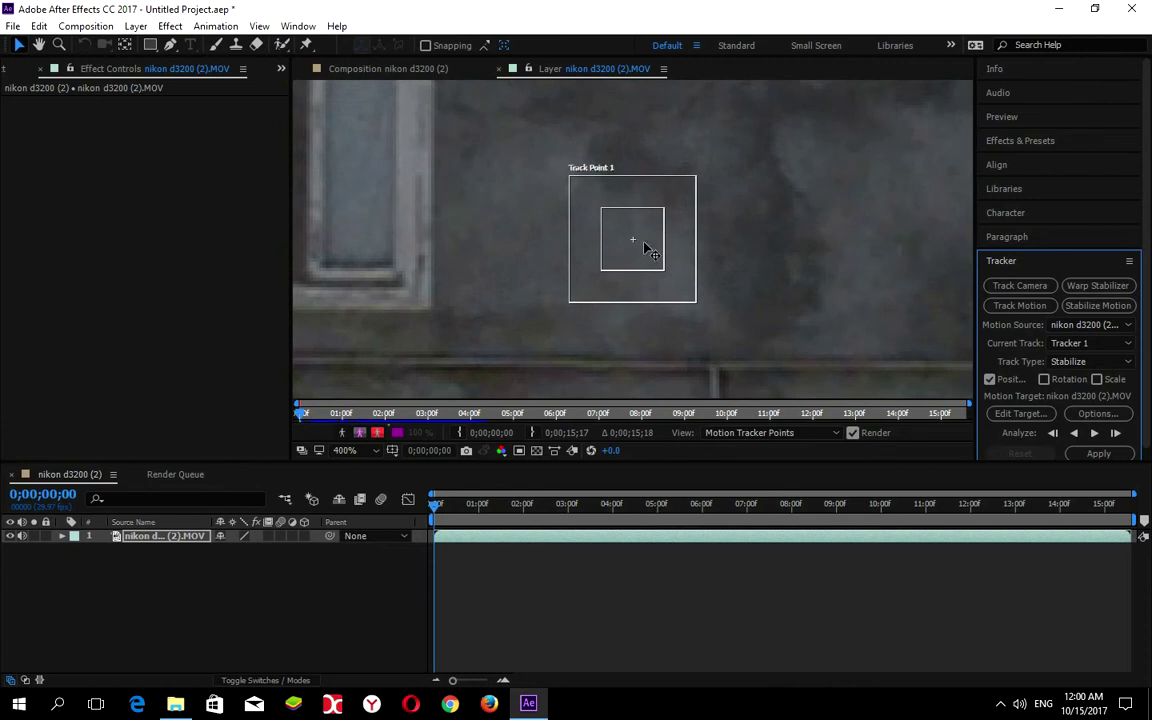
scroll(641, 247, "down", 3)
scroll(563, 188, "up", 3)
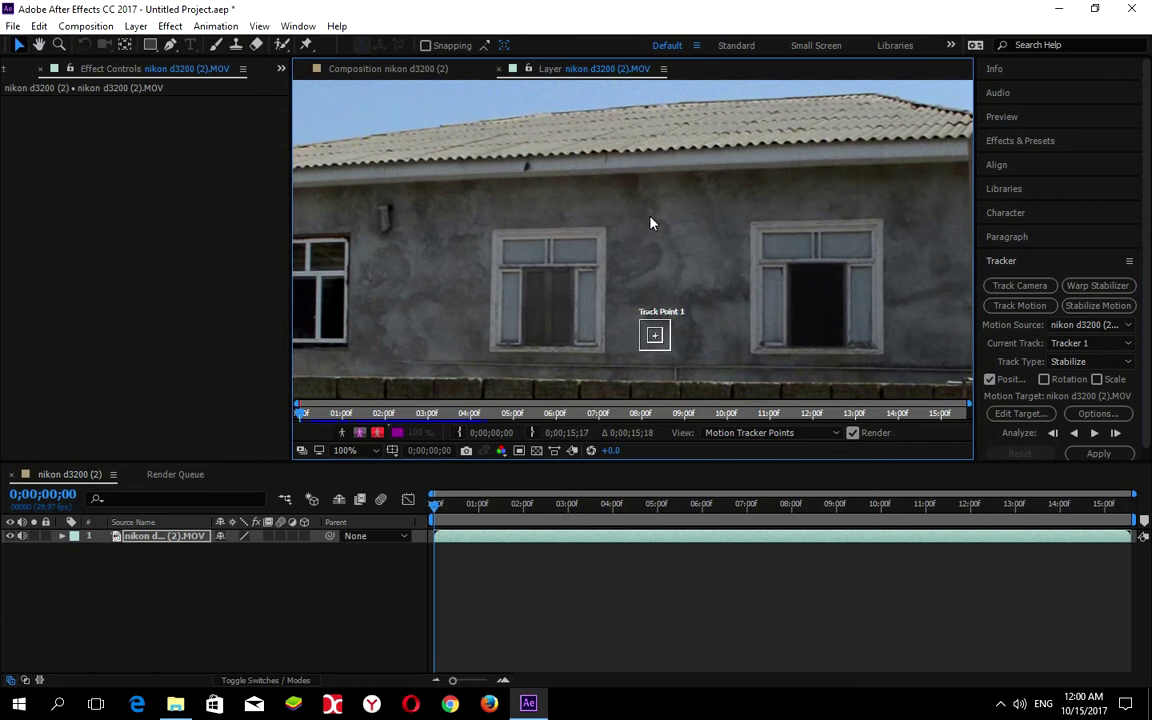
scroll(650, 227, "up", 2)
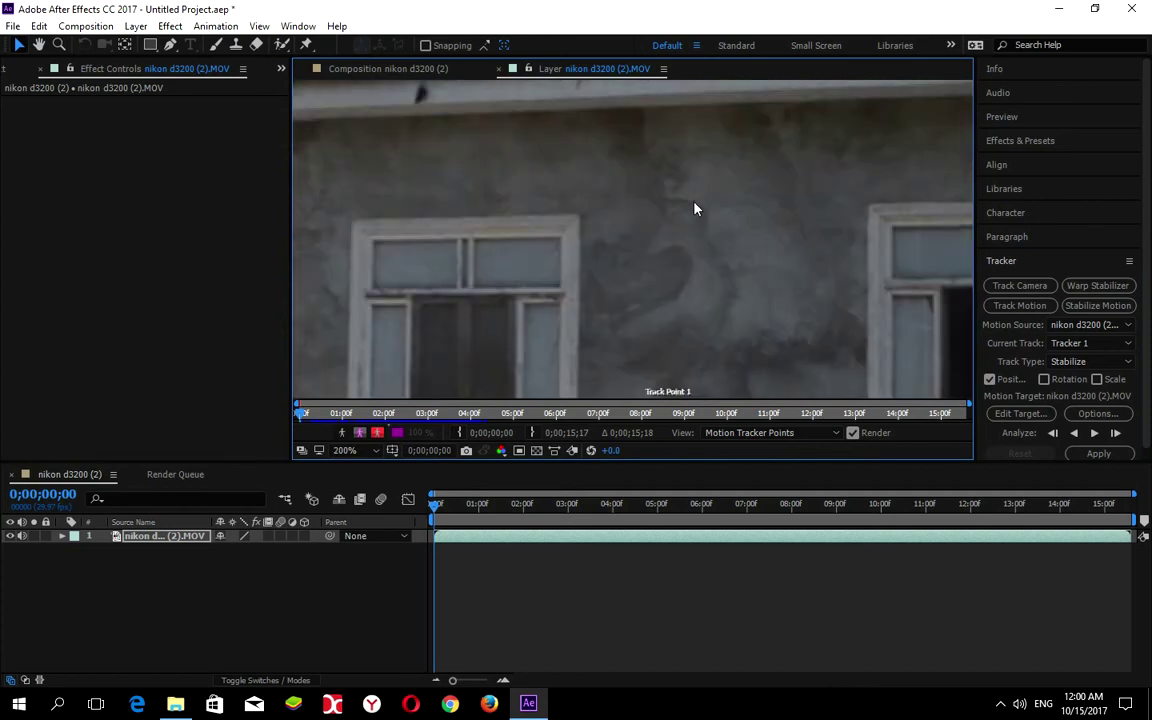
left_click_drag(607, 224, 666, 108)
scroll(550, 144, "up", 3)
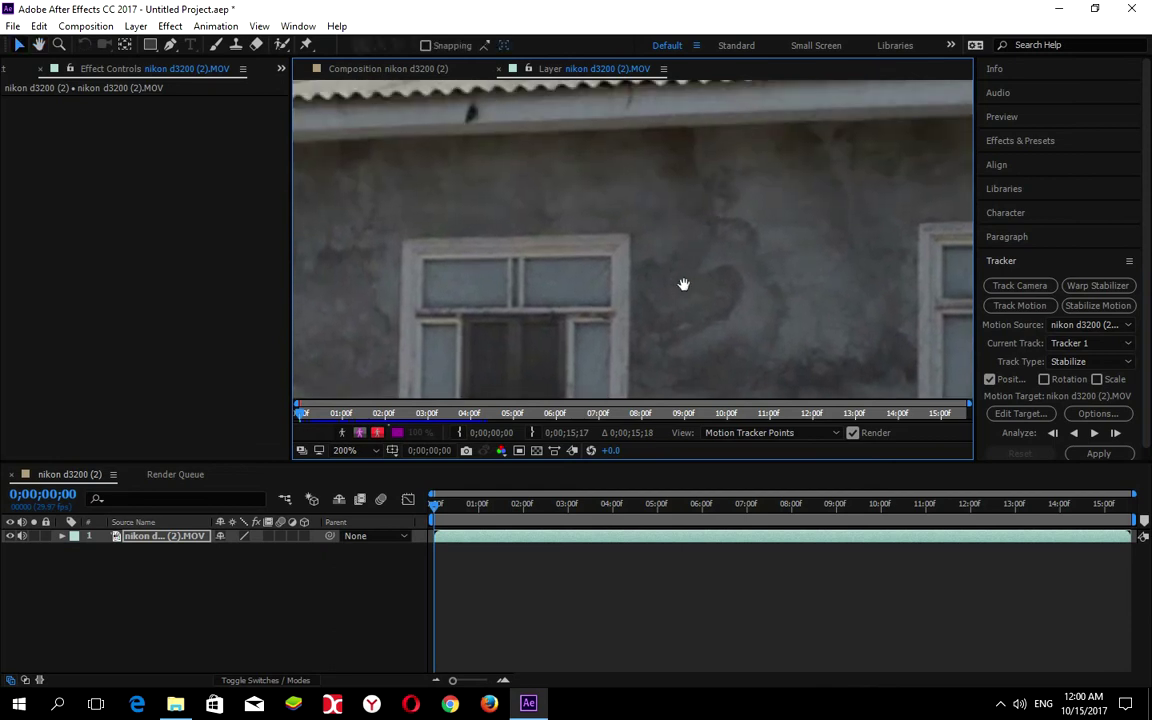
scroll(684, 283, "down", 3)
left_click_drag(739, 352, 458, 172)
scroll(462, 307, "up", 3)
left_click_drag(462, 300, 526, 173)
left_click_drag(529, 165, 524, 166)
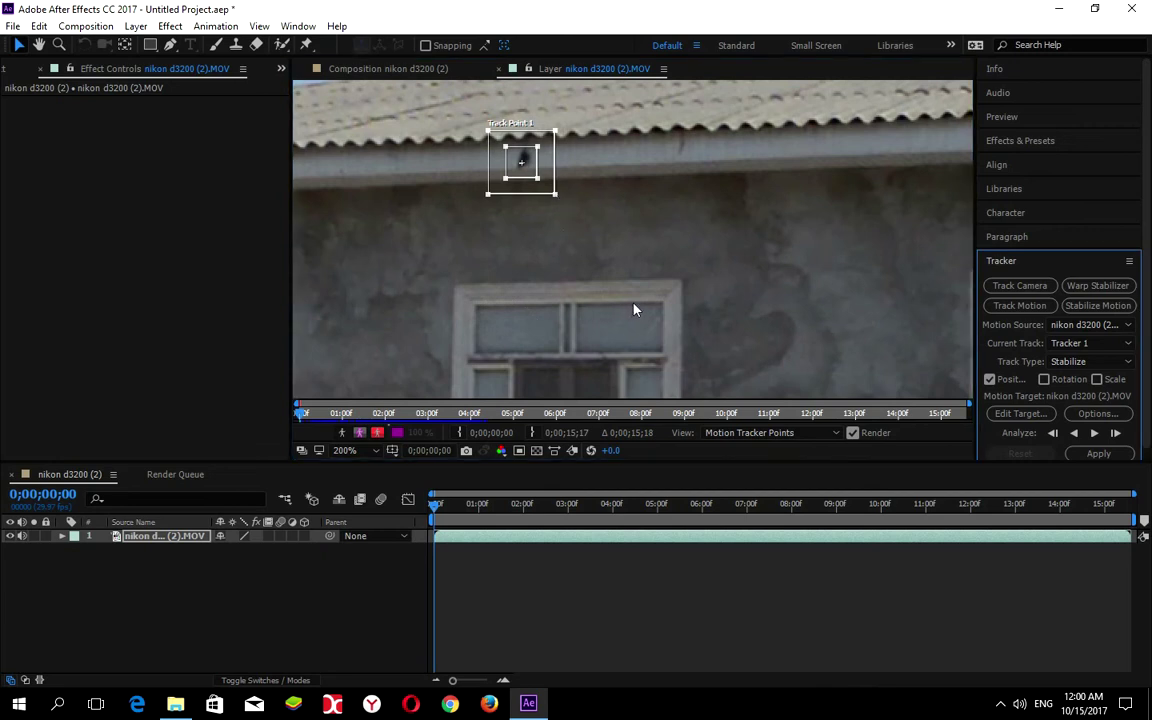
Analyze Track Point 1's position forward through the whole clip.
scroll(569, 271, "down", 3)
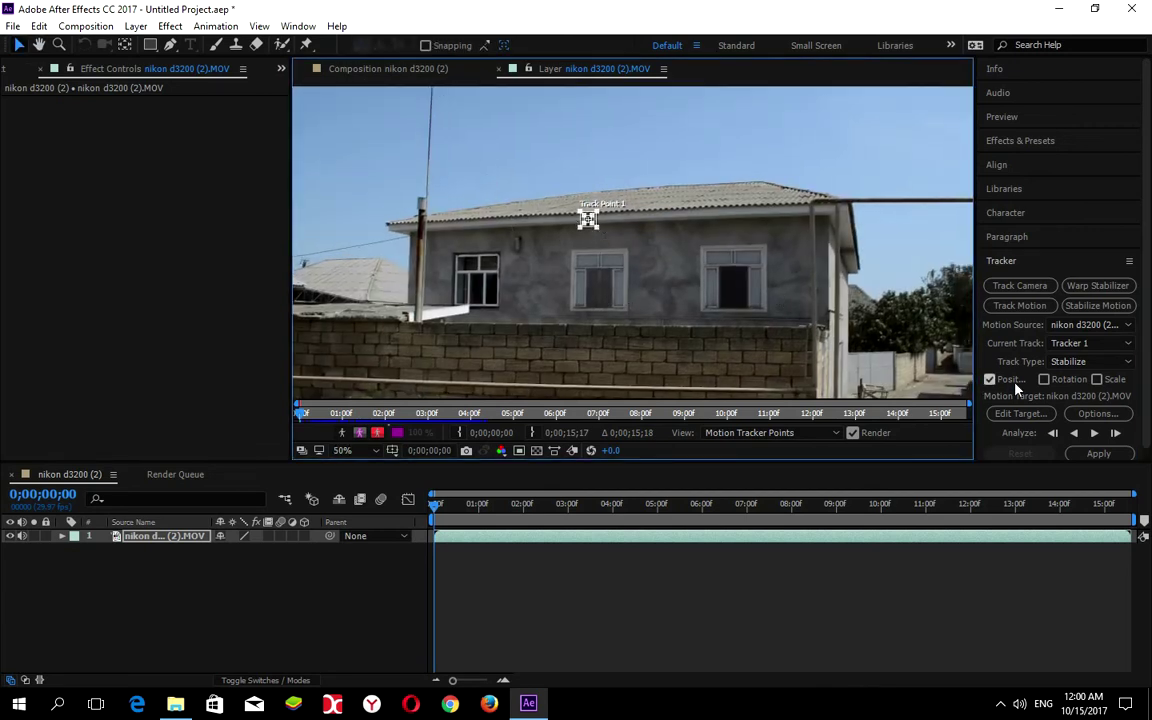
scroll(1036, 391, "down", 1)
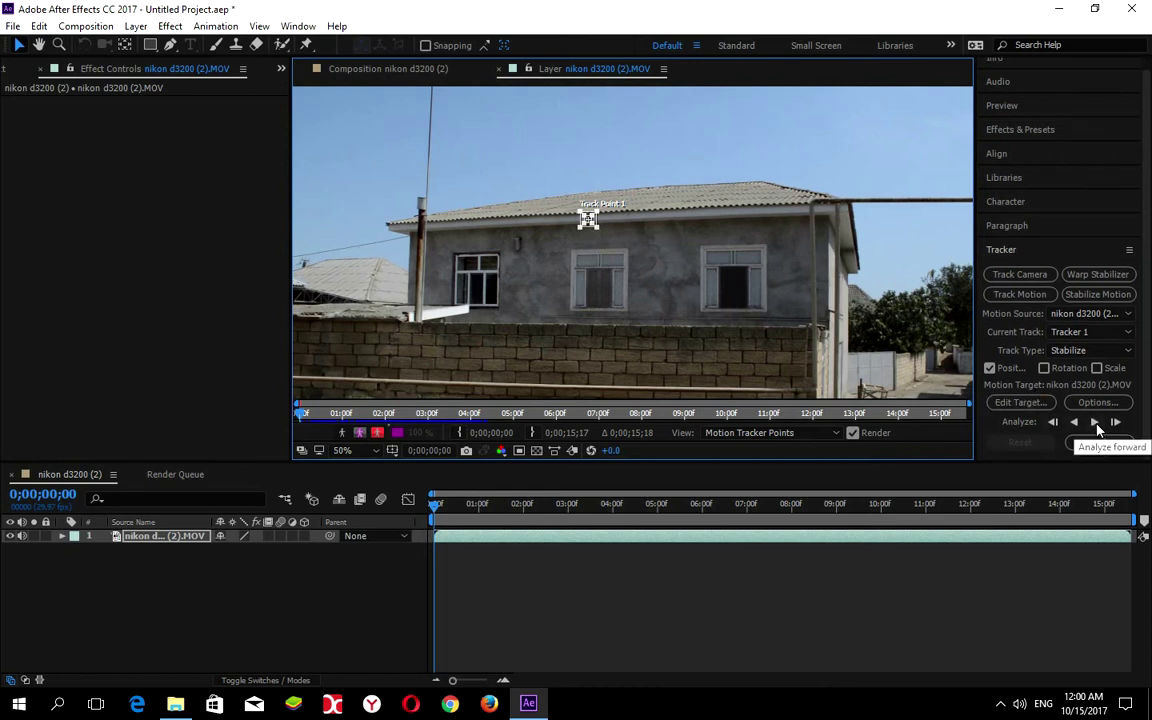
left_click(1095, 423)
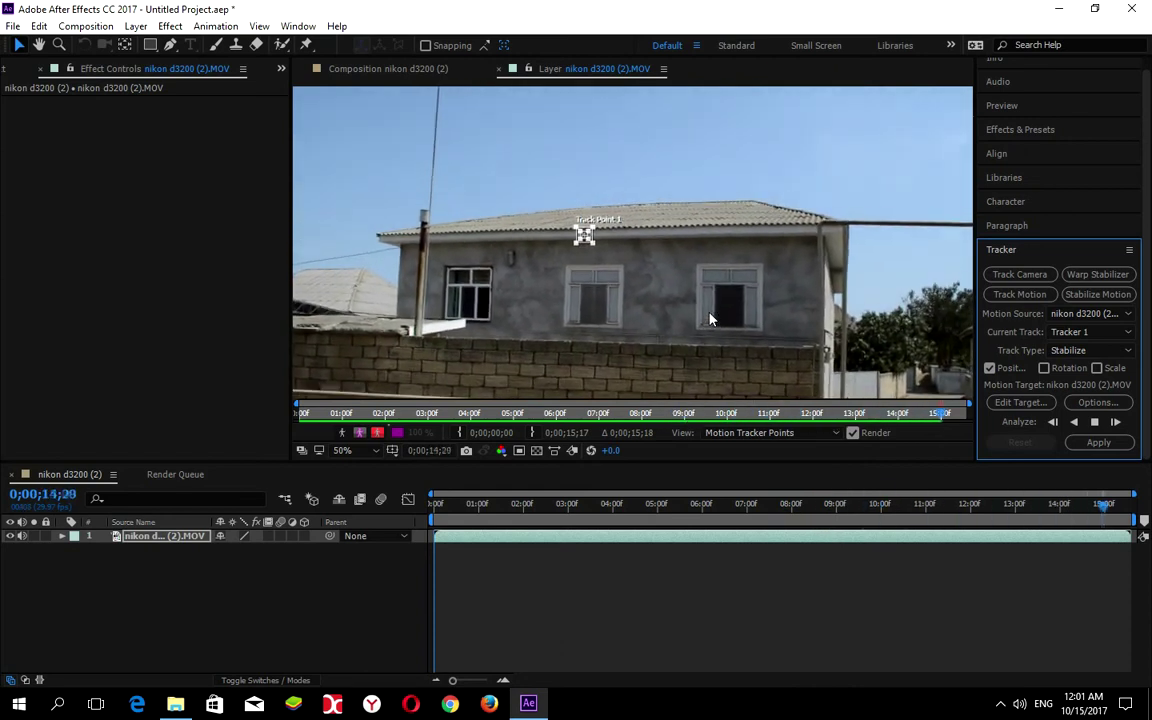
Examine Track Point 1's motion path close up over the clip's opening seconds, and return to the first frame.
scroll(620, 245, "up", 4)
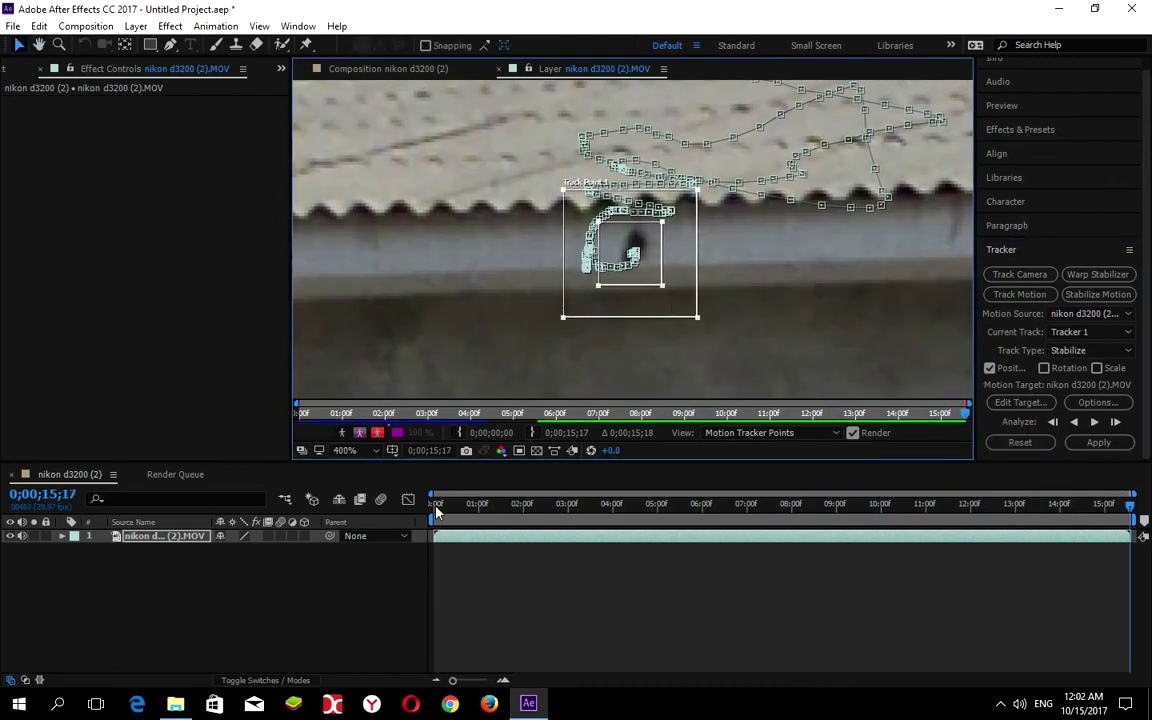
left_click(447, 508)
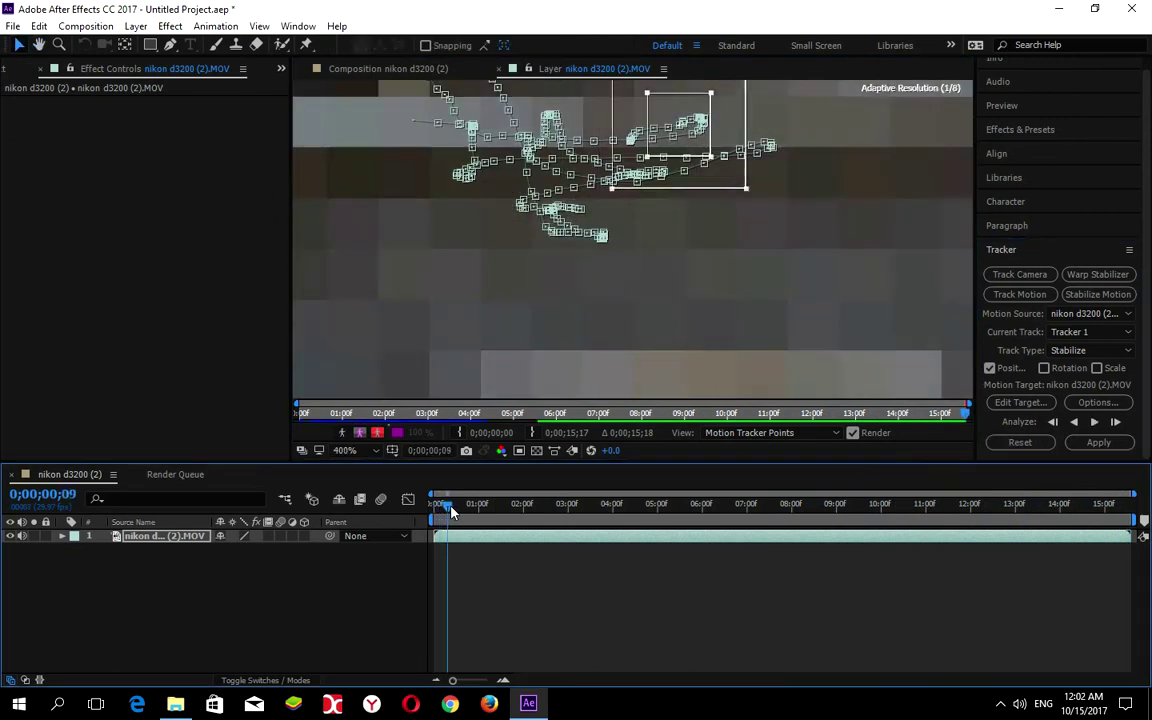
mouse_move(451, 511)
left_mouse_down()
mouse_move(465, 511)
mouse_move(438, 517)
left_mouse_up()
scroll(686, 218, "down", 2)
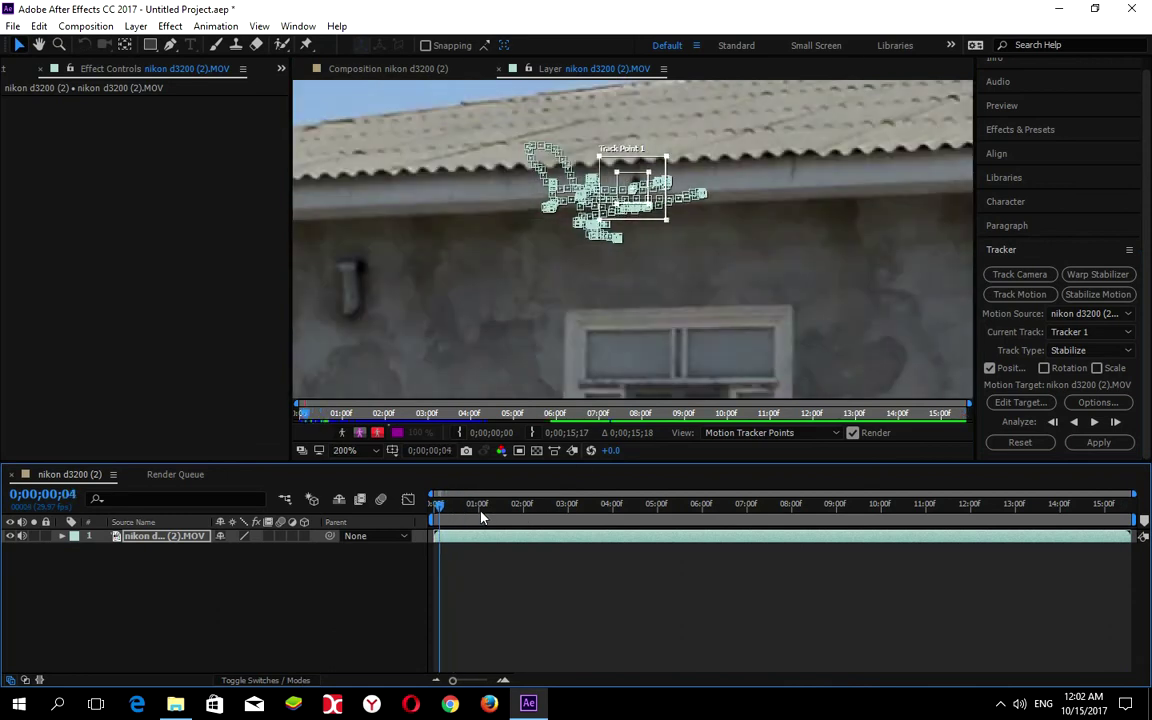
key("space")
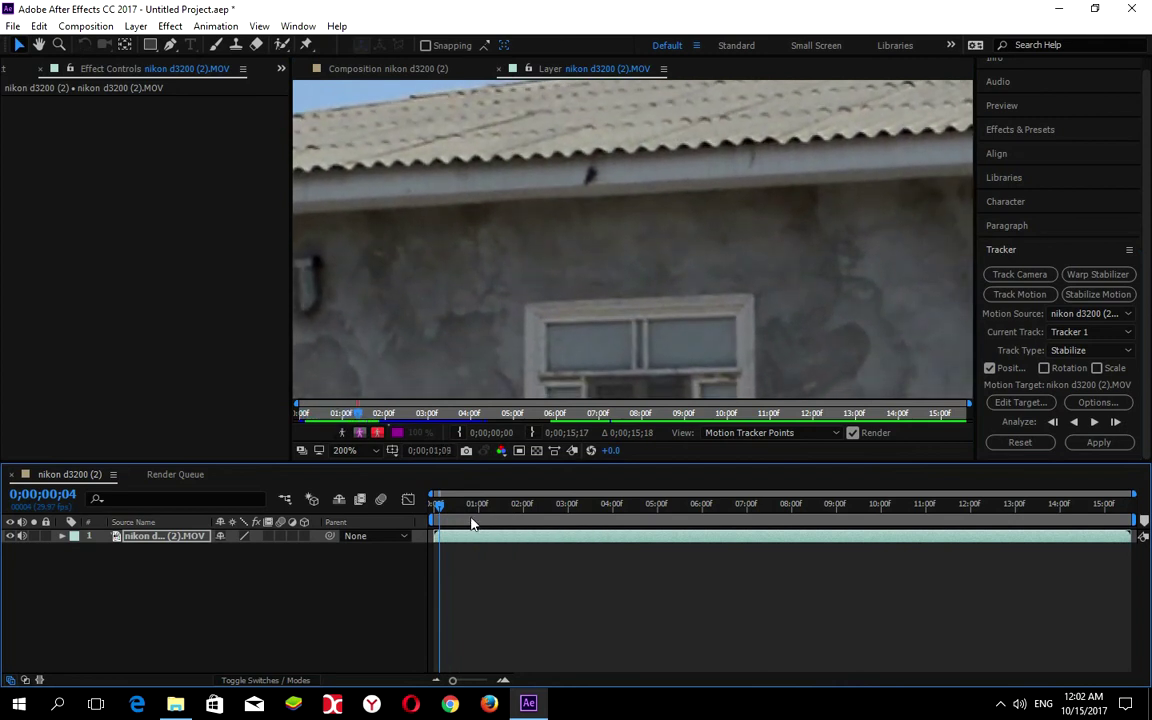
key("space")
scroll(617, 183, "up", 1)
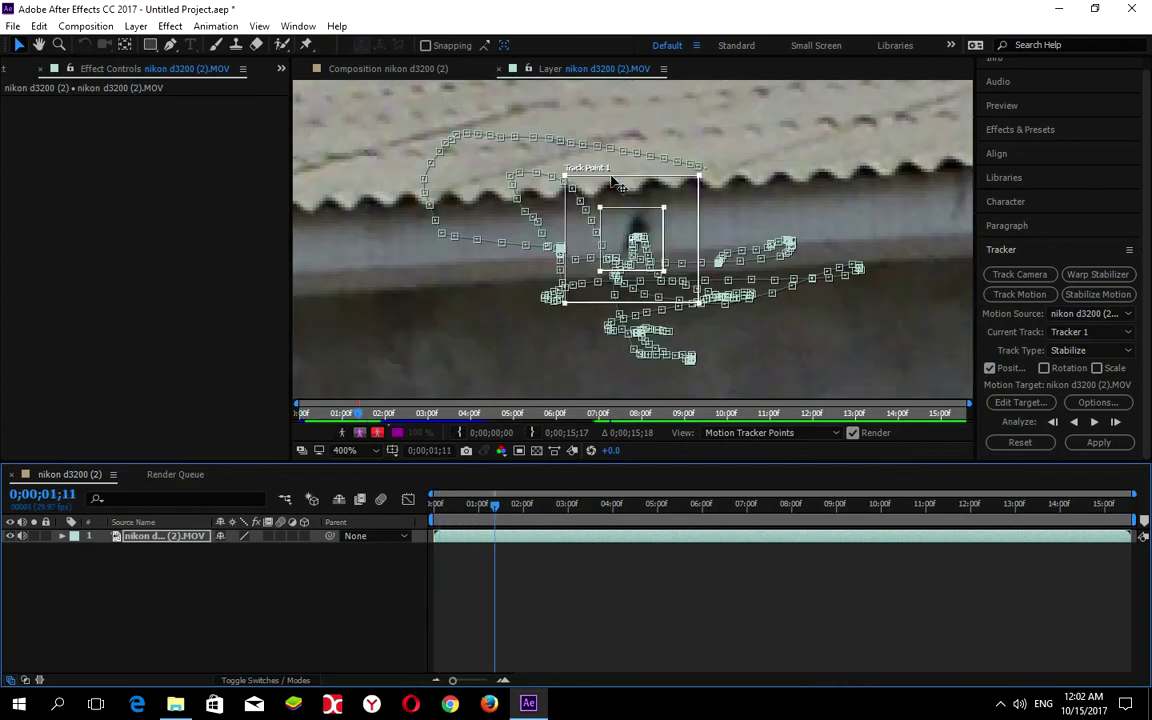
scroll(639, 258, "up", 1)
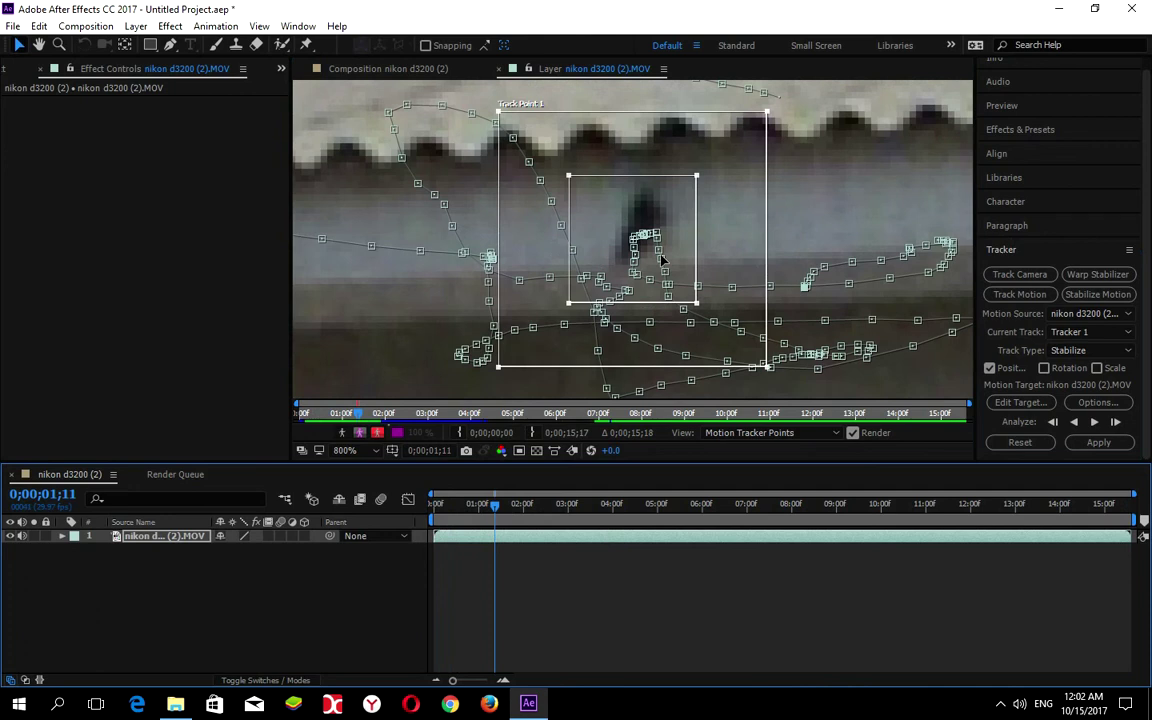
left_click_drag(498, 518, 519, 518)
key("Home")
Apply the stabilization from Tracker 1 to the layer in the X and Y dimensions.
scroll(589, 303, "down", 8)
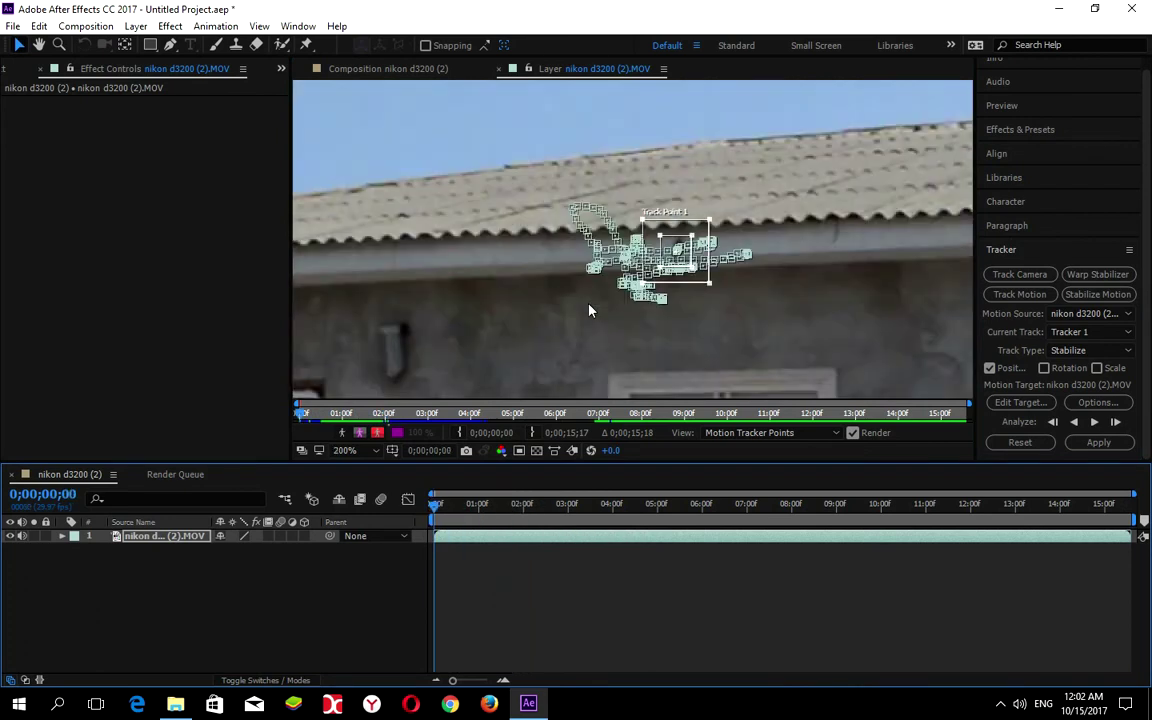
scroll(589, 311, "down", 2)
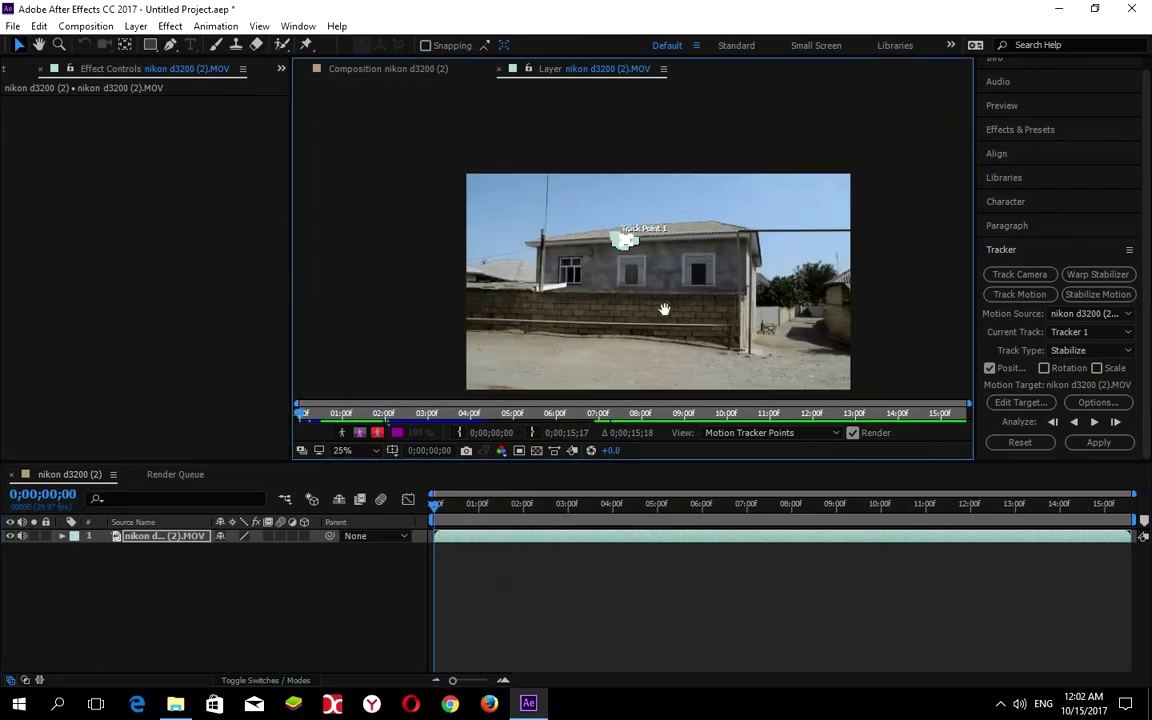
scroll(632, 242, "up", 2)
scroll(632, 242, "down", 2)
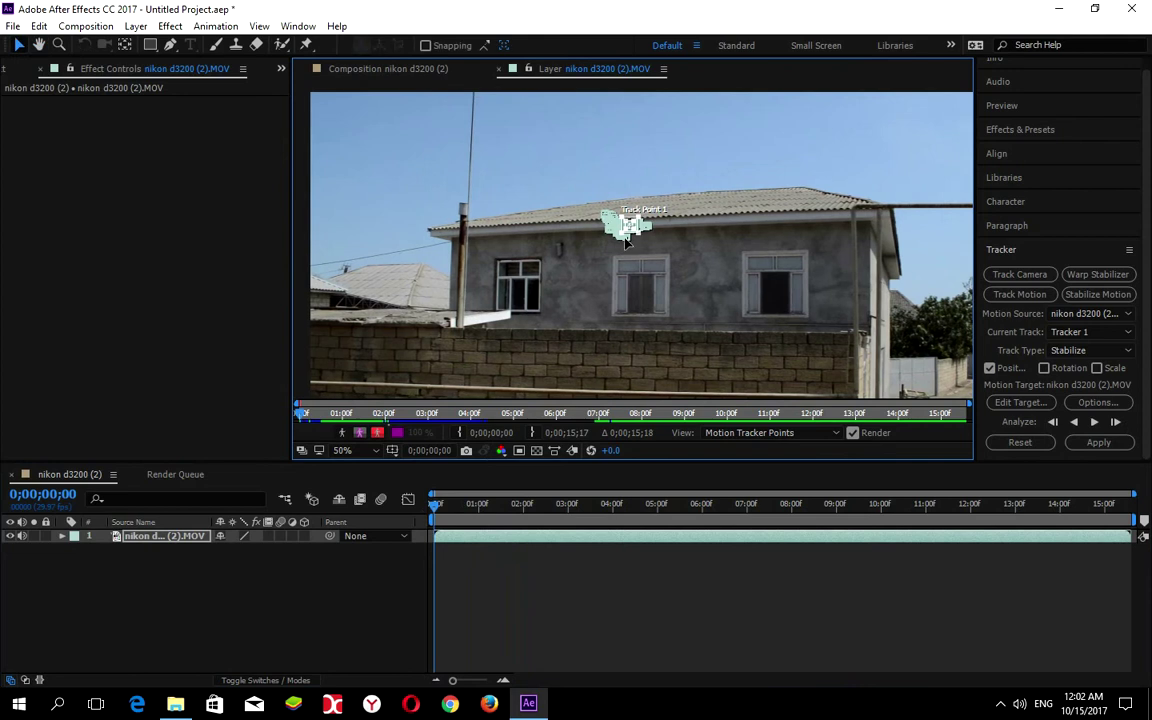
key("v")
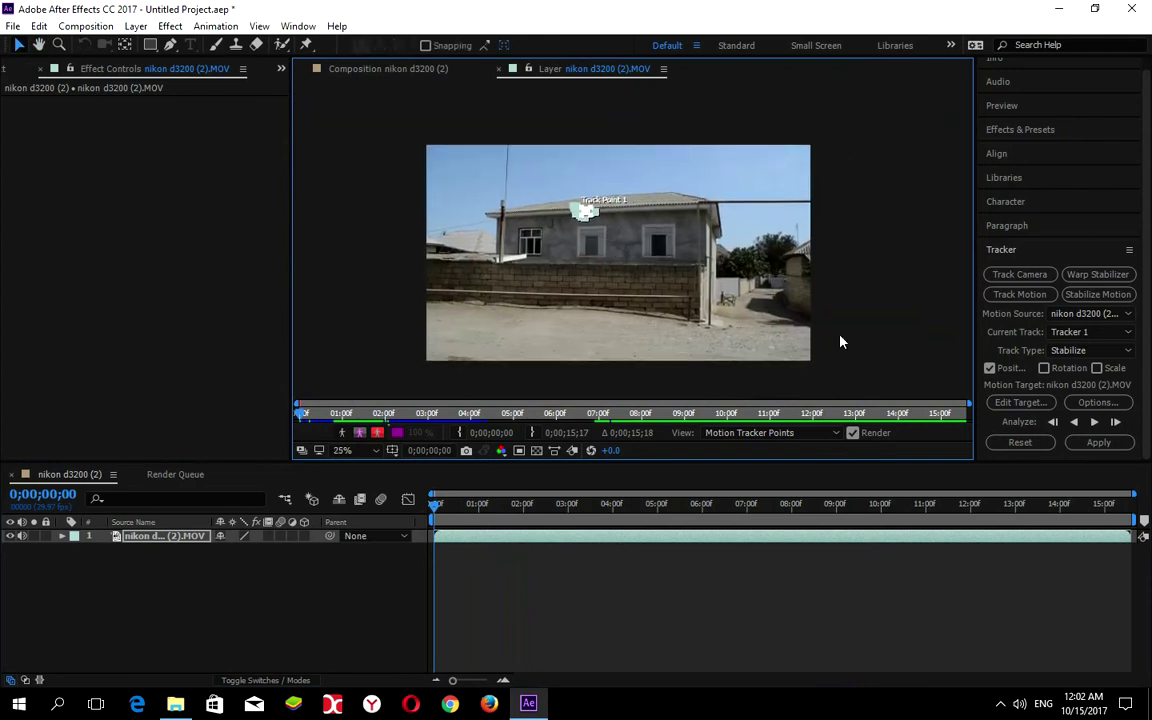
left_click(1097, 443)
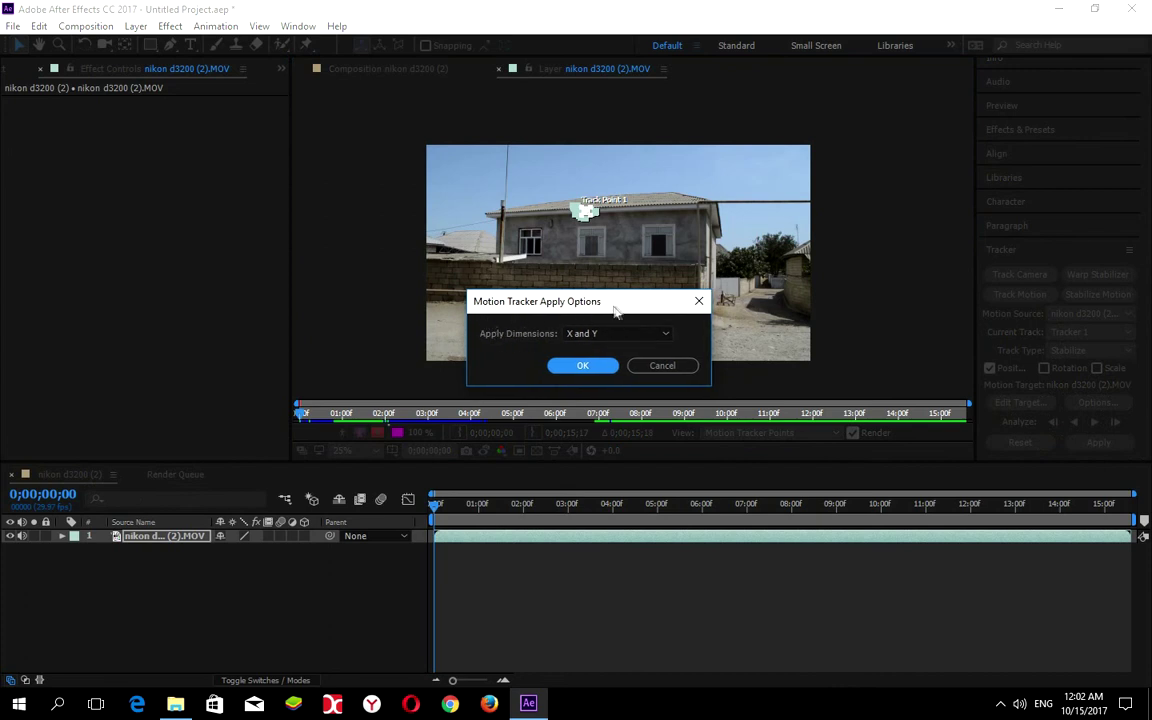
left_click(662, 336)
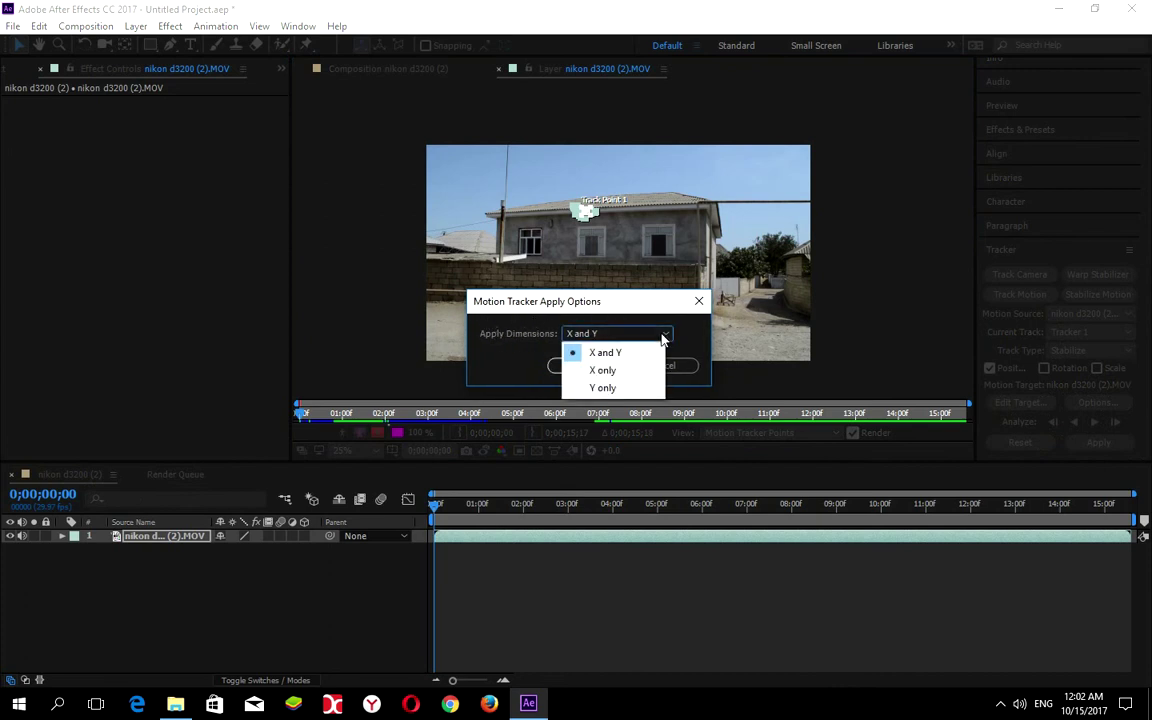
left_click(605, 352)
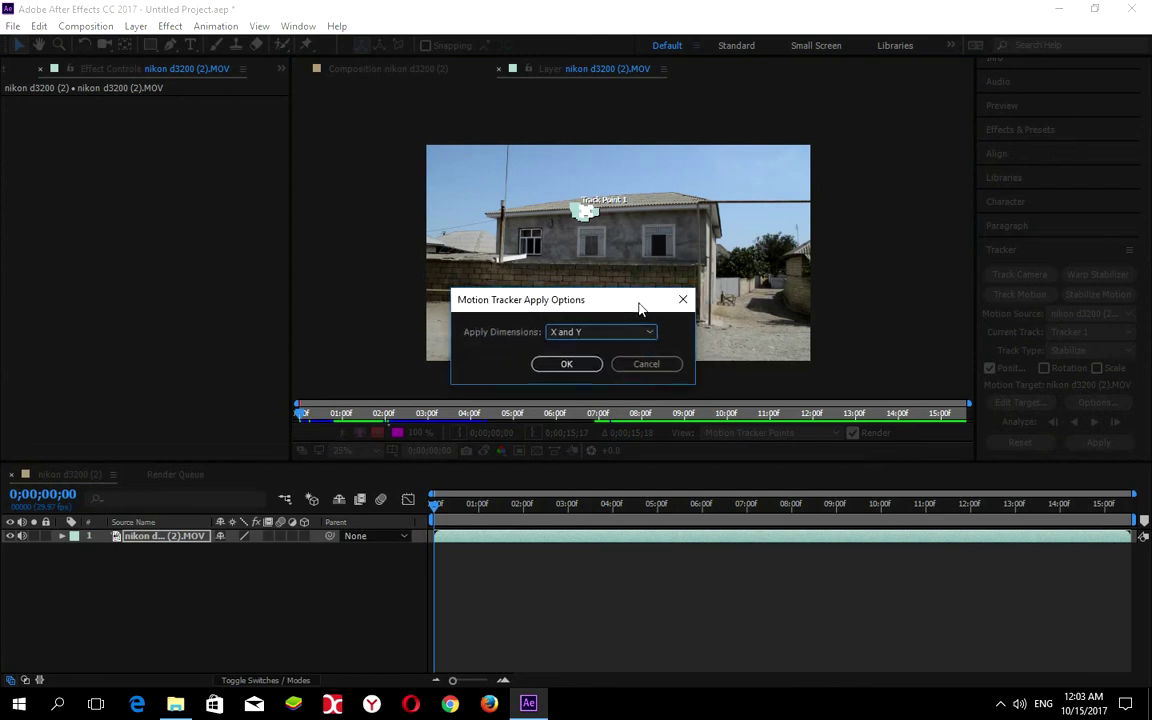
left_click(592, 366)
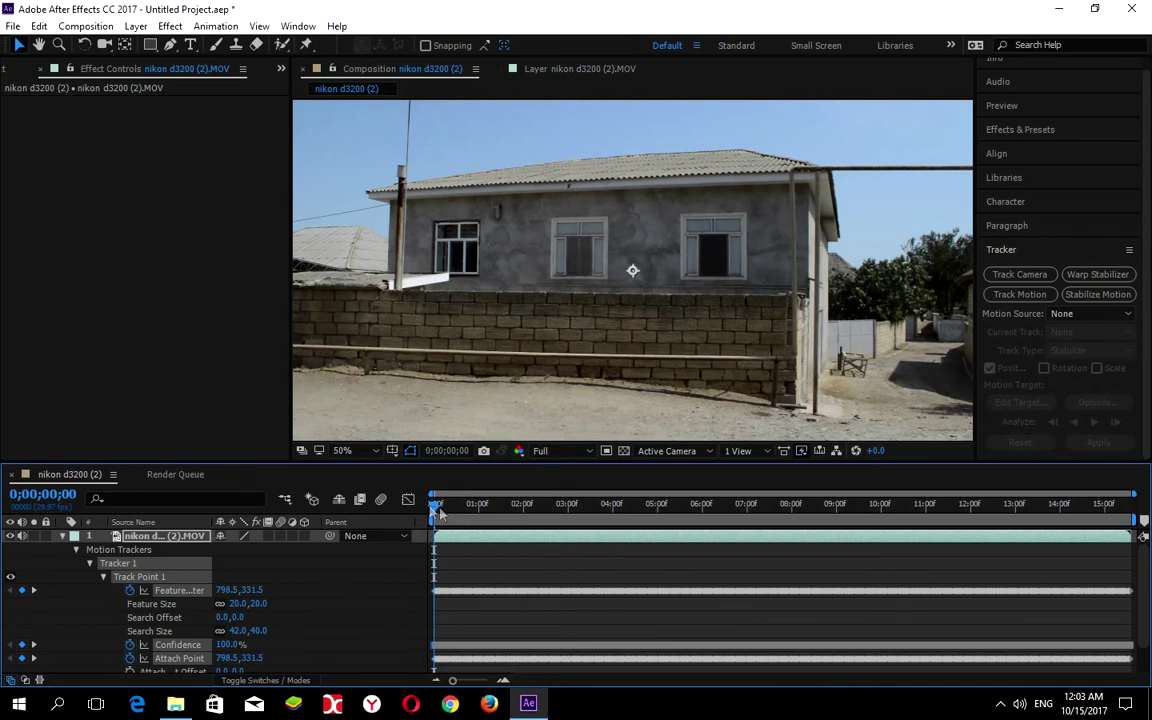
Preview the motion-stabilized composition, return to the first frame, and collapse the layer's properties.
key("space")
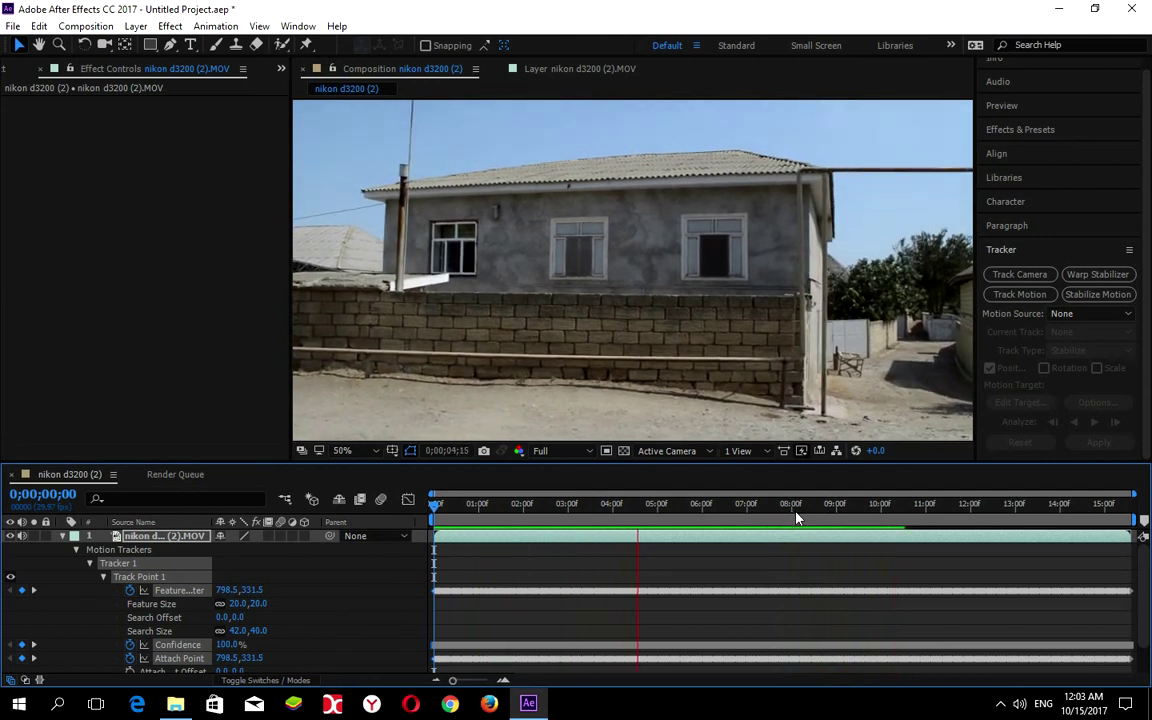
left_click_drag(687, 515, 425, 513)
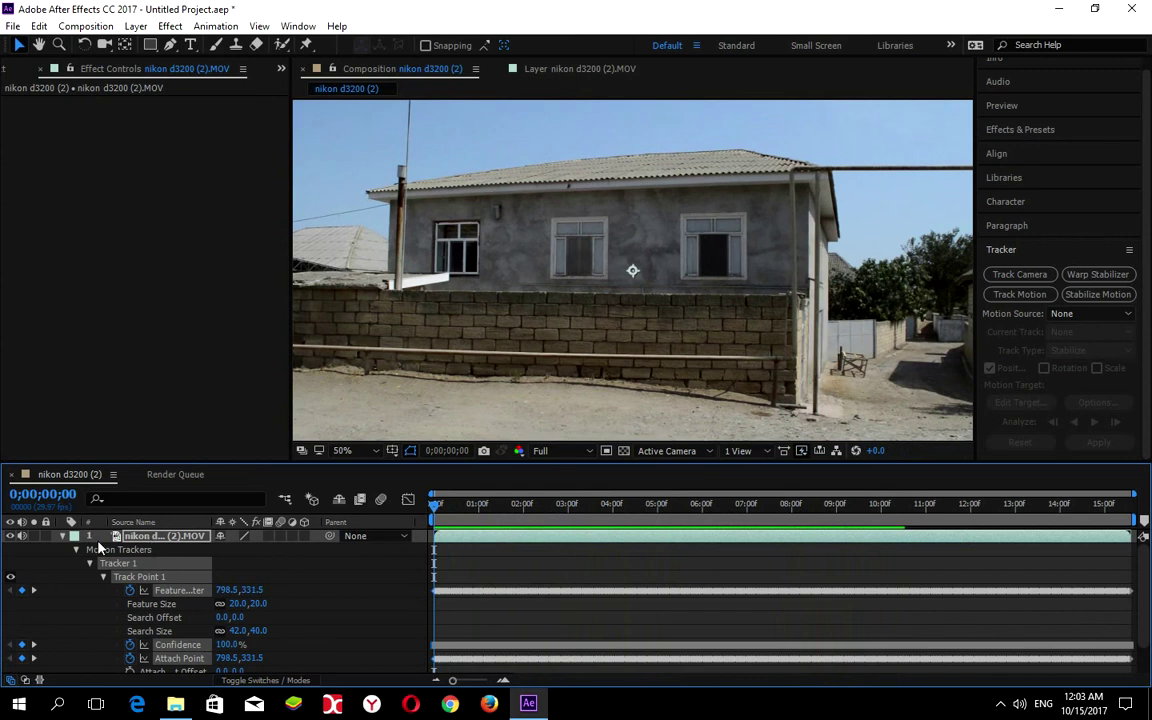
left_click(62, 536)
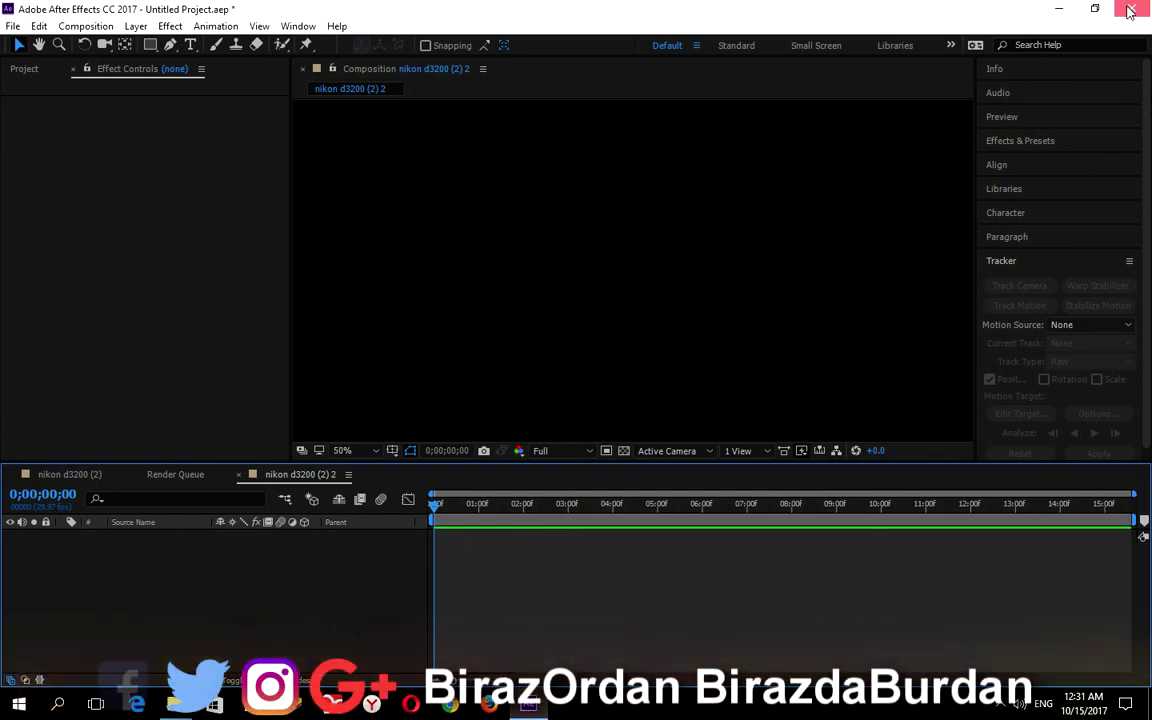
Quit After Effects and close the untitled project.
key("ctrl+q")
left_click(604, 371)
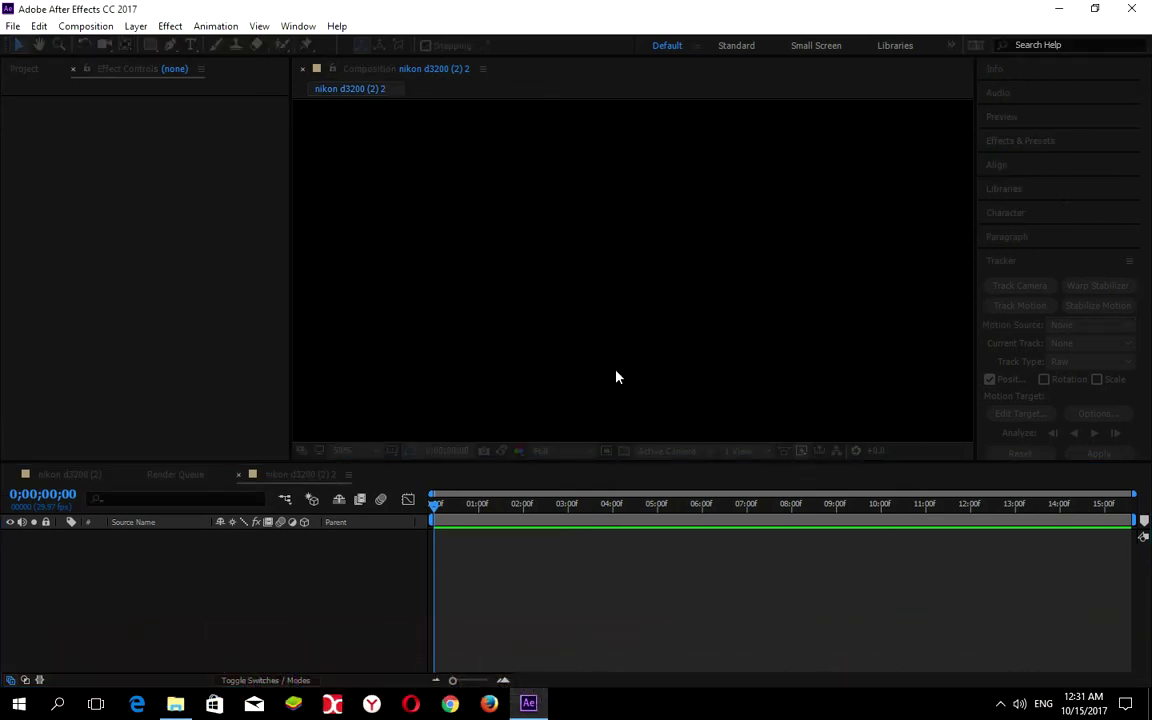